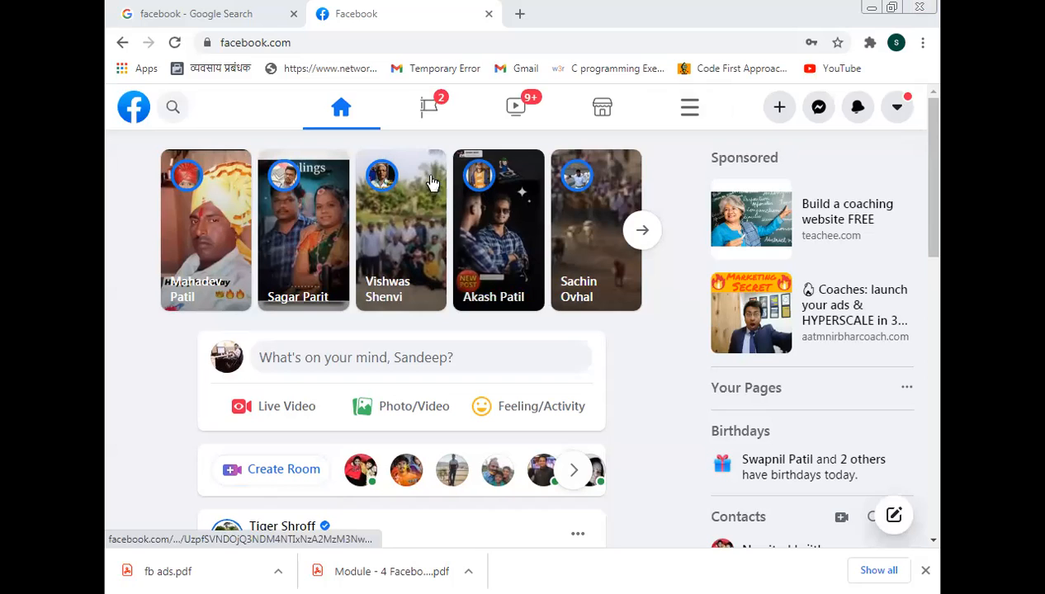
- Open the list of managed pages and start creating a new page
click(430, 113)
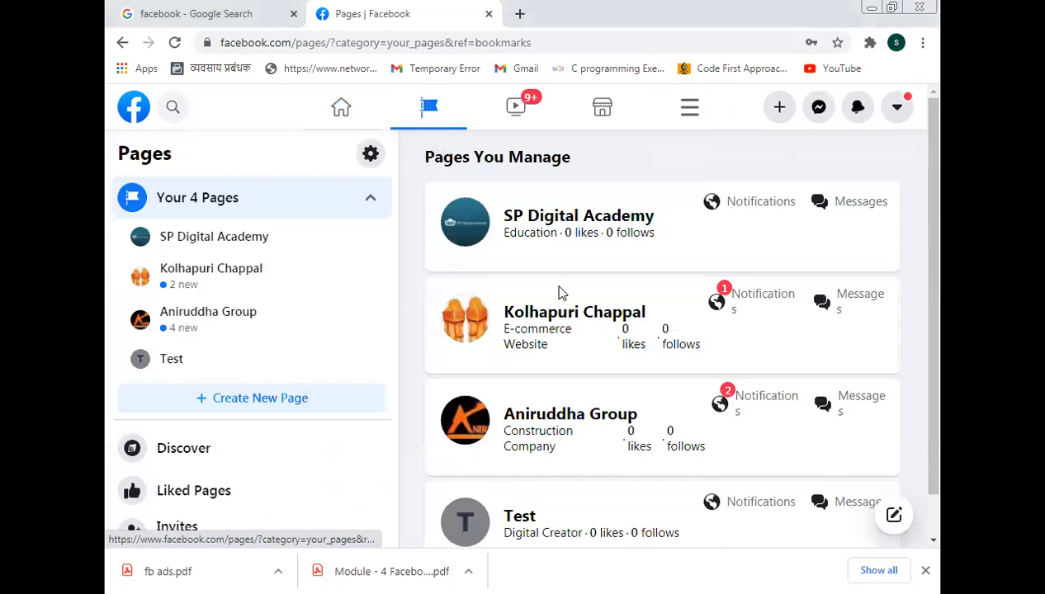
key(ctrl+minus)
key(ctrl+minus)
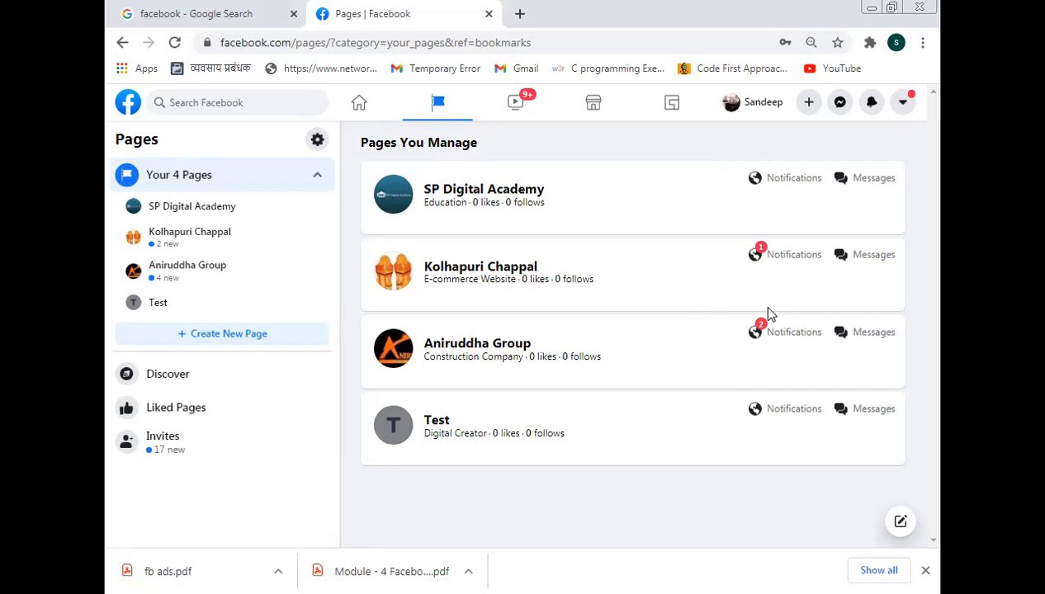
click(206, 335)
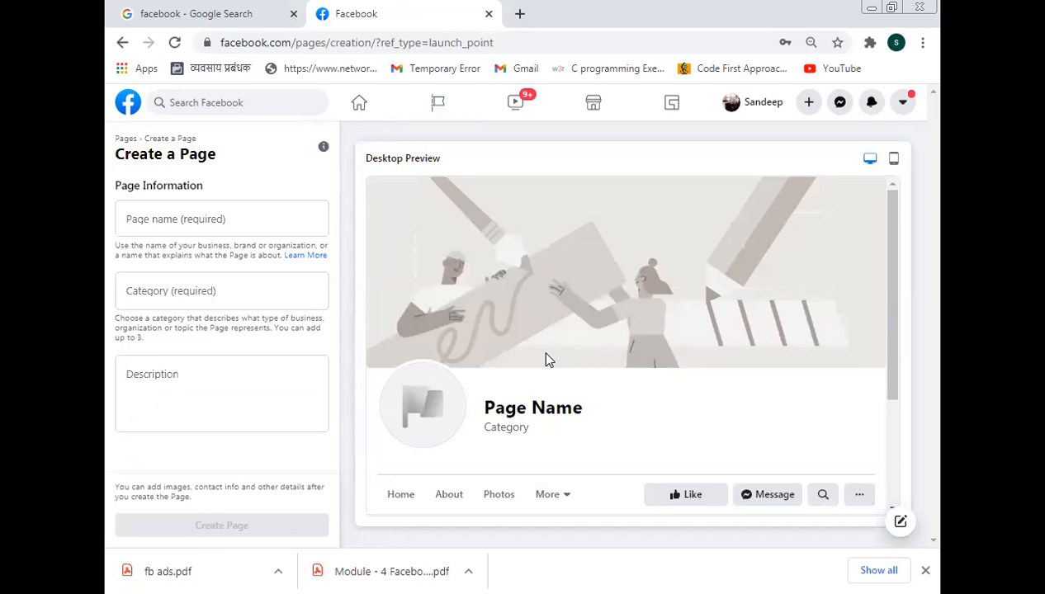
scroll(533, 400, down, 3)
scroll(533, 401, up, 3)
- Enter "Facebook ads run test" as the new page's name
click(160, 222)
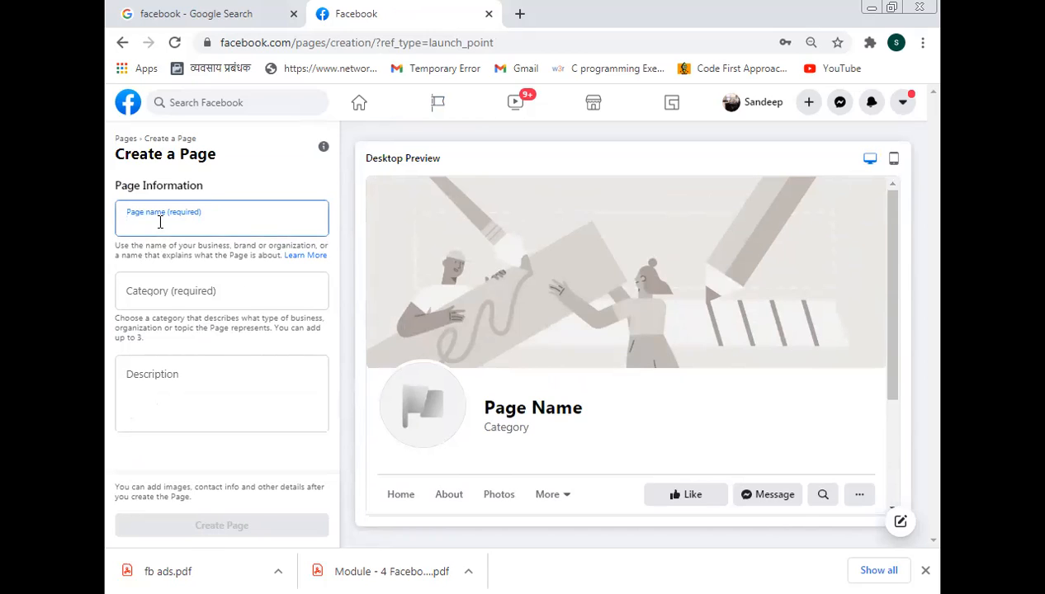
text(Fa)
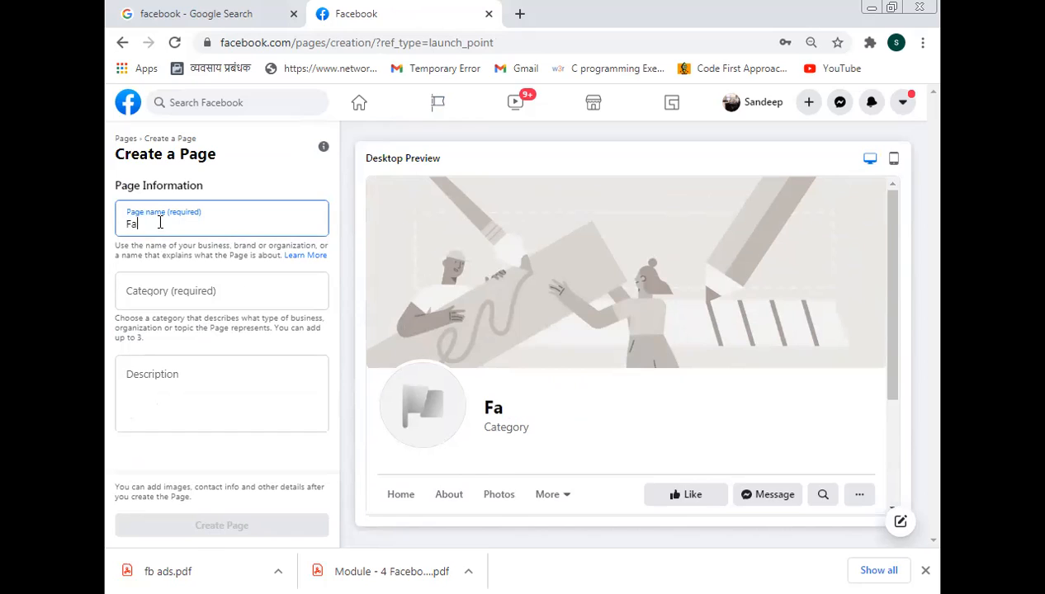
text(cebook ads )
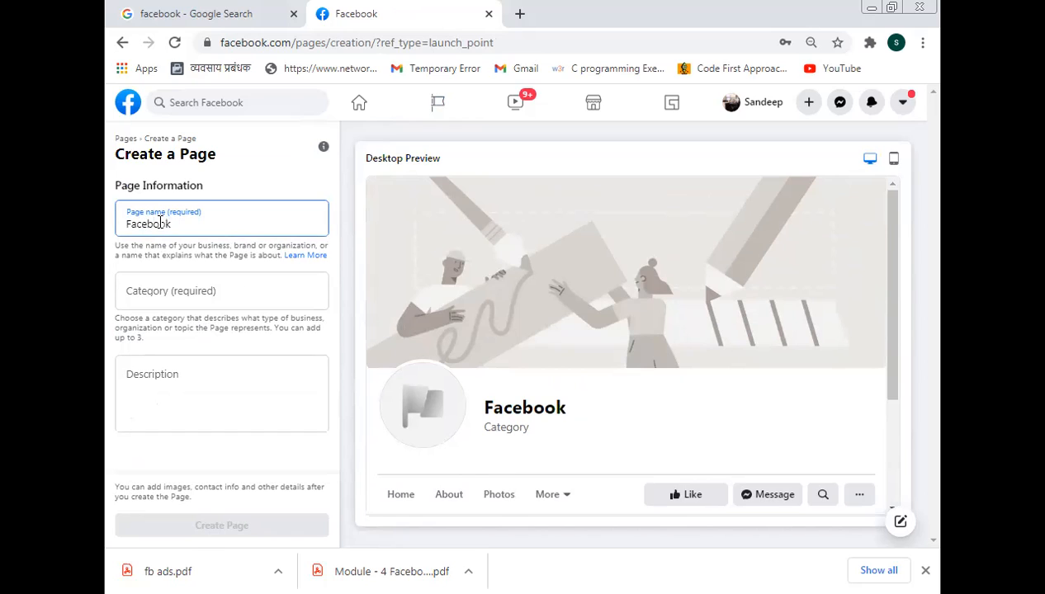
text(run test)
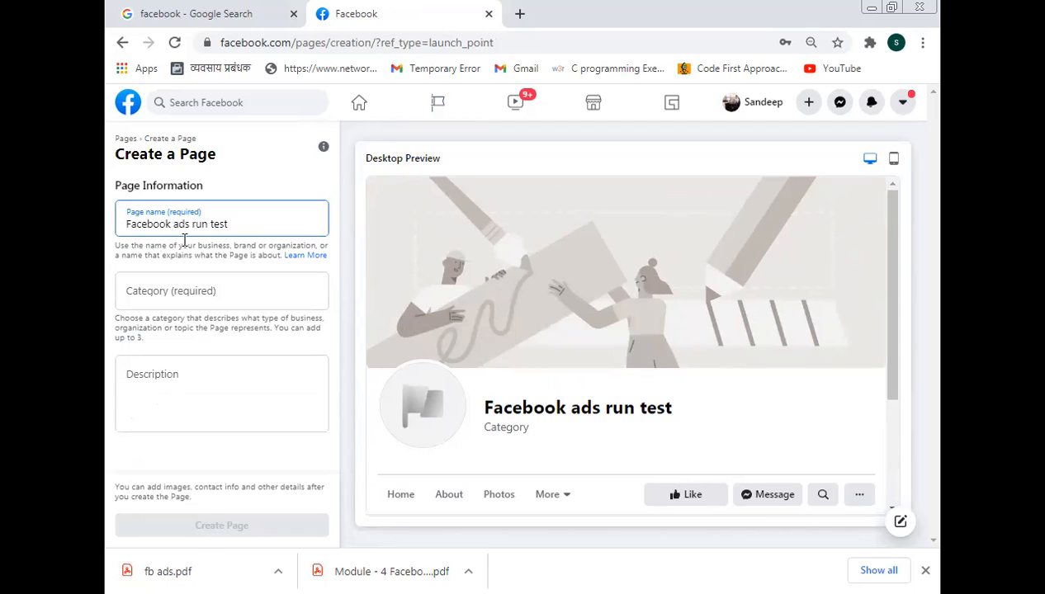
- Try to copy the full page name into the category field
drag(240, 230, 107, 240)
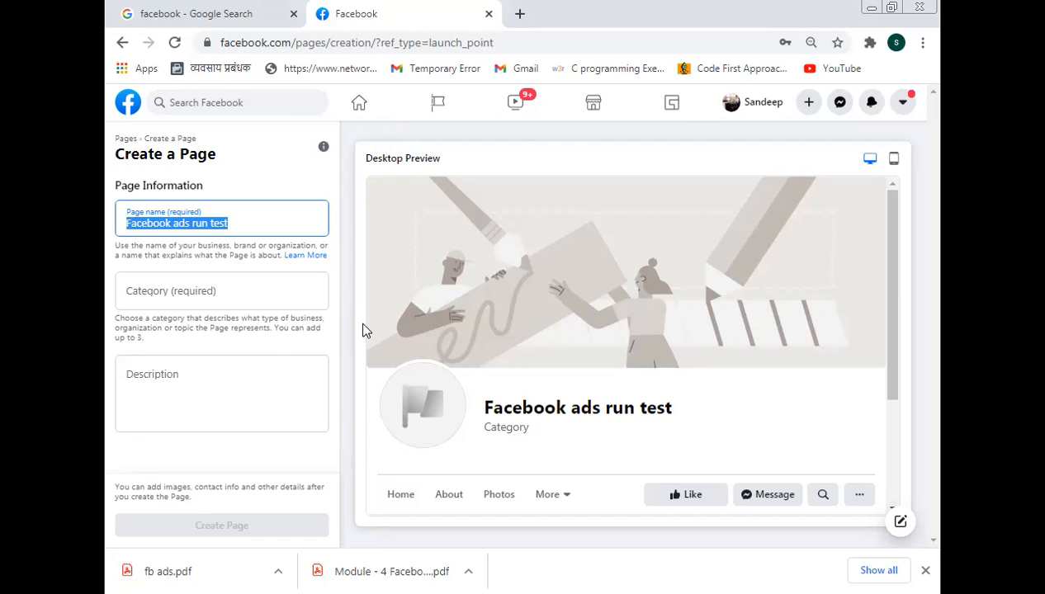
right_click(167, 223)
click(223, 269)
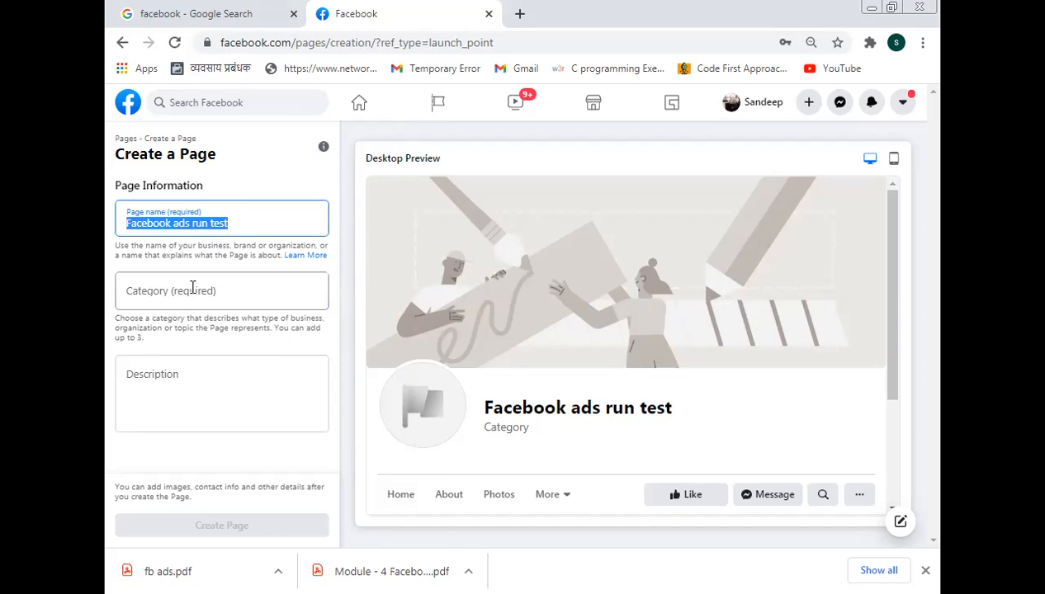
click(187, 280)
right_click(187, 280)
click(165, 319)
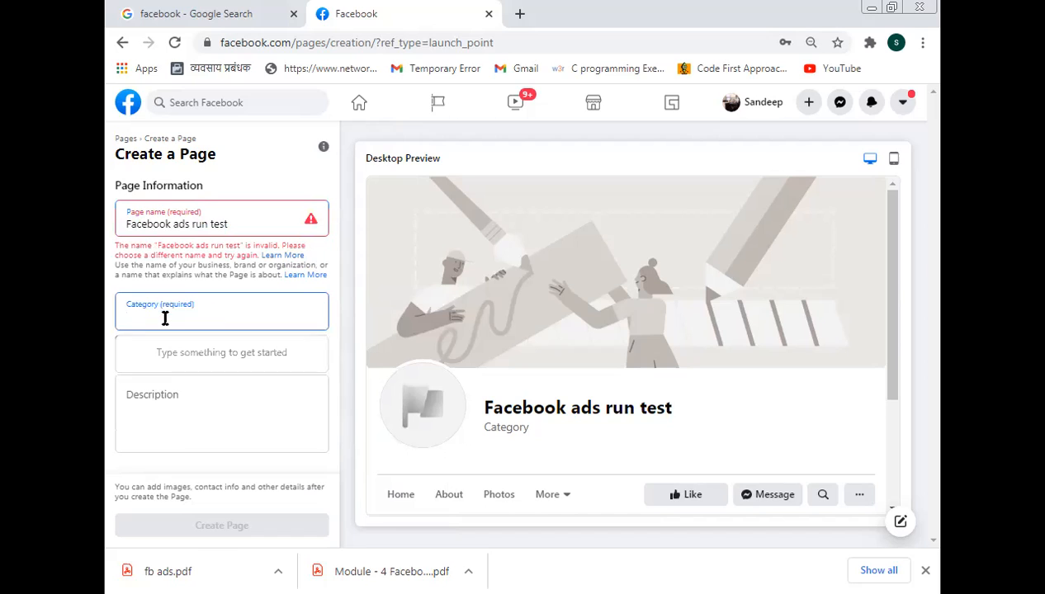
- Remove "Facebook" from the page name and capitalize the remaining text so it reads "Ads run test"
click(209, 225)
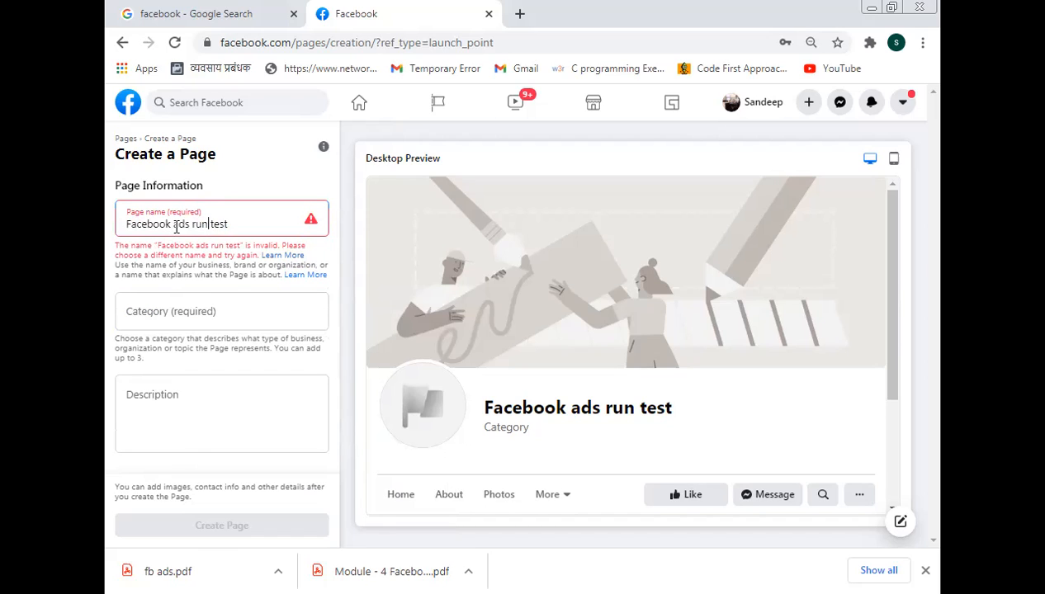
drag(172, 224, 113, 228)
key(BackSpace)
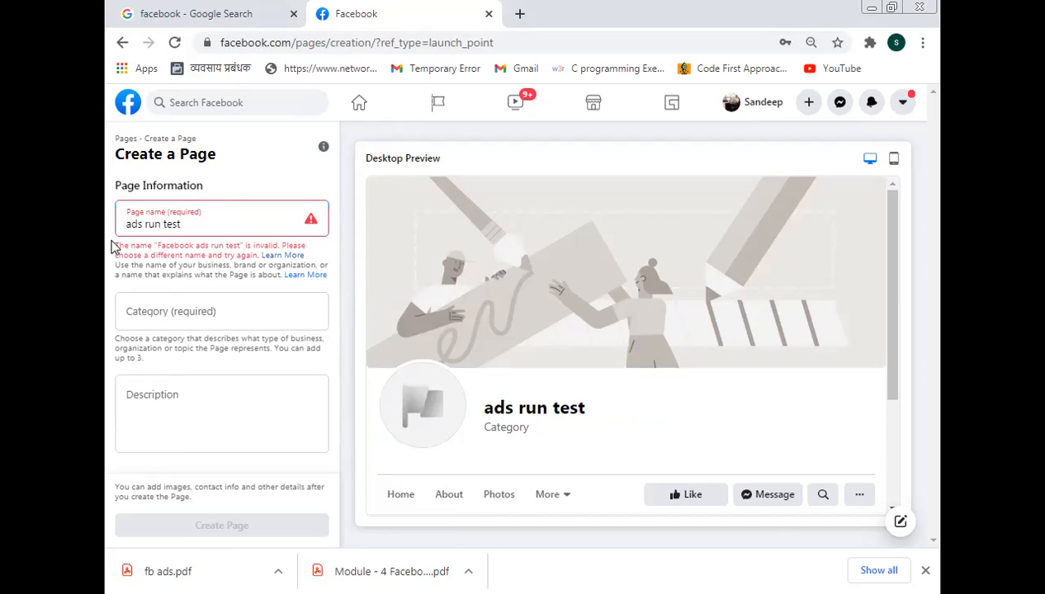
key(Delete)
text(A)
- Search the categories for "ad" and set the page category to Advertising Agency
click(140, 318)
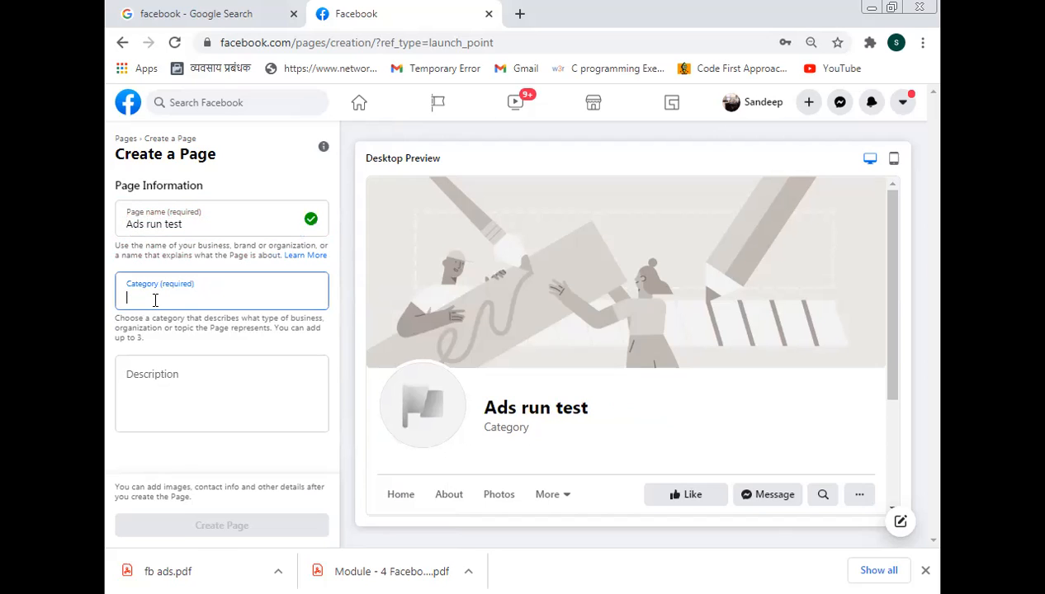
text(a)
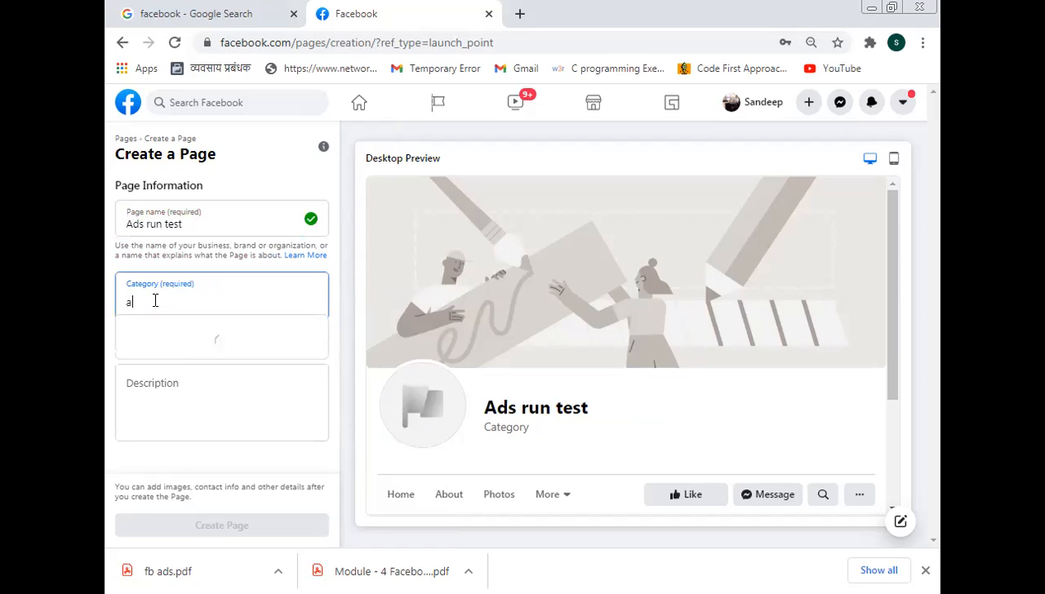
text(d)
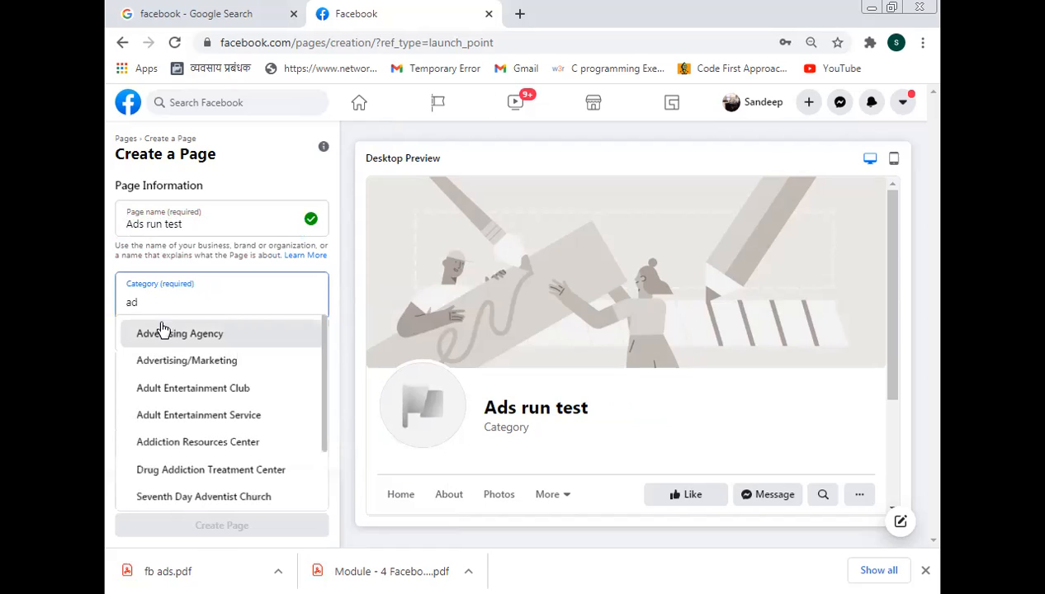
click(161, 333)
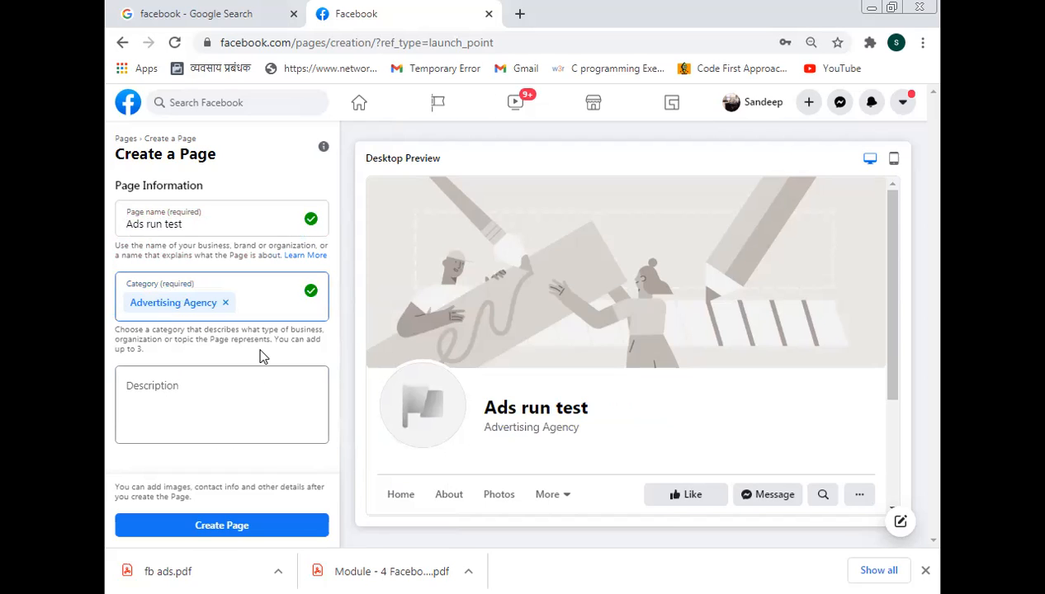
- Enter "business releted" as the page description, create the page and dismiss the creation notice
click(171, 397)
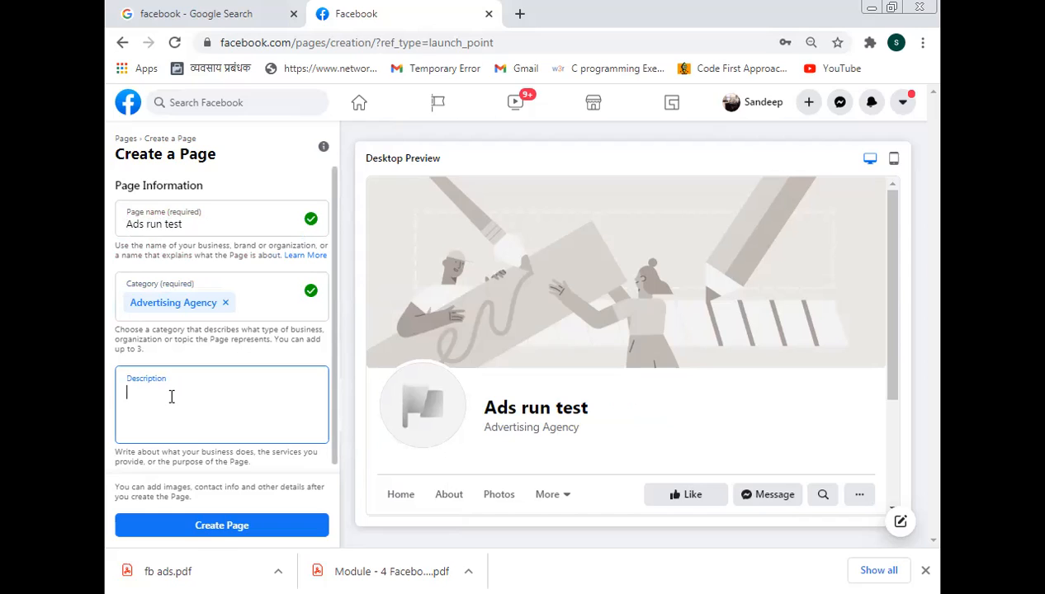
text(business releted)
click(226, 528)
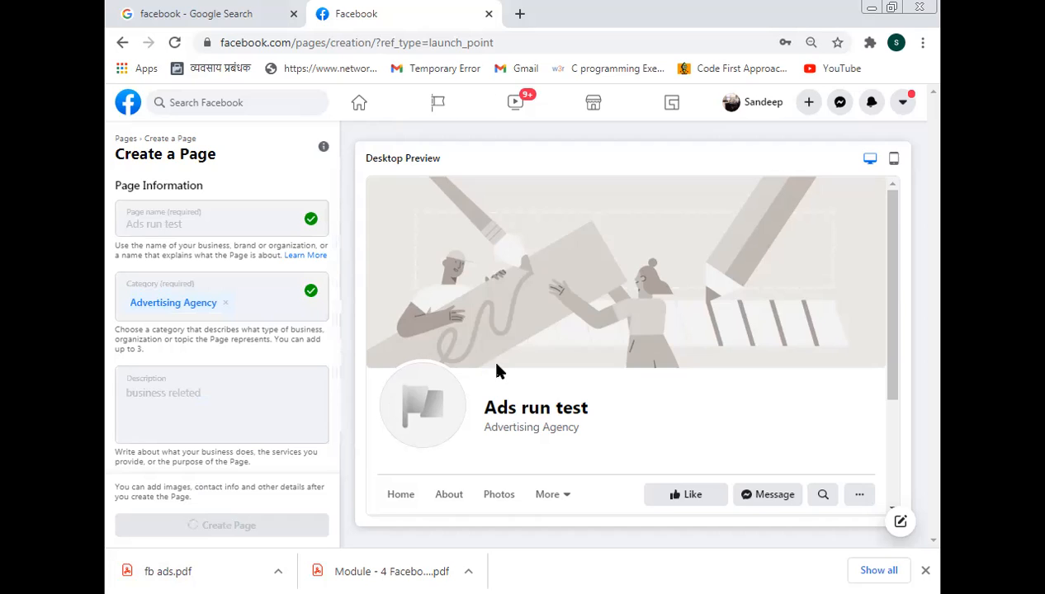
scroll(495, 372, down, 2)
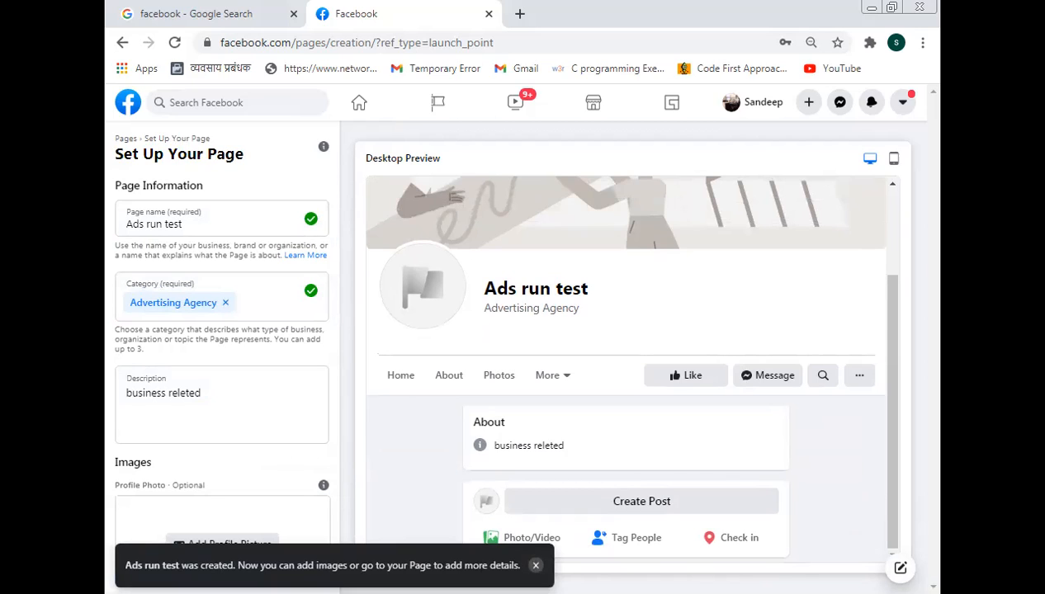
click(535, 566)
scroll(543, 371, up, 3)
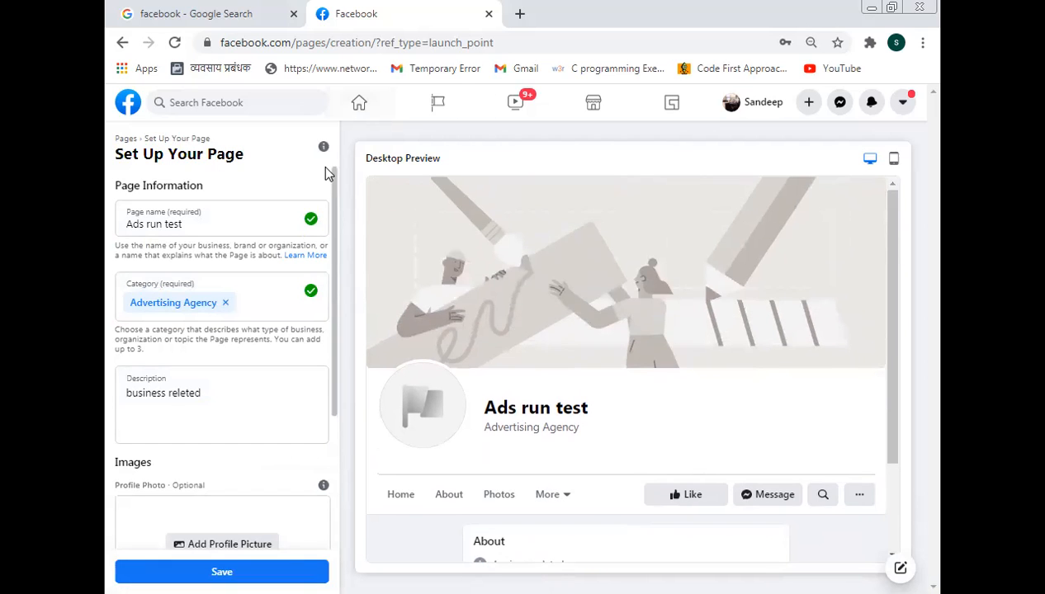
- Return to the managed pages, reload the list and open the Ads run test page
click(437, 102)
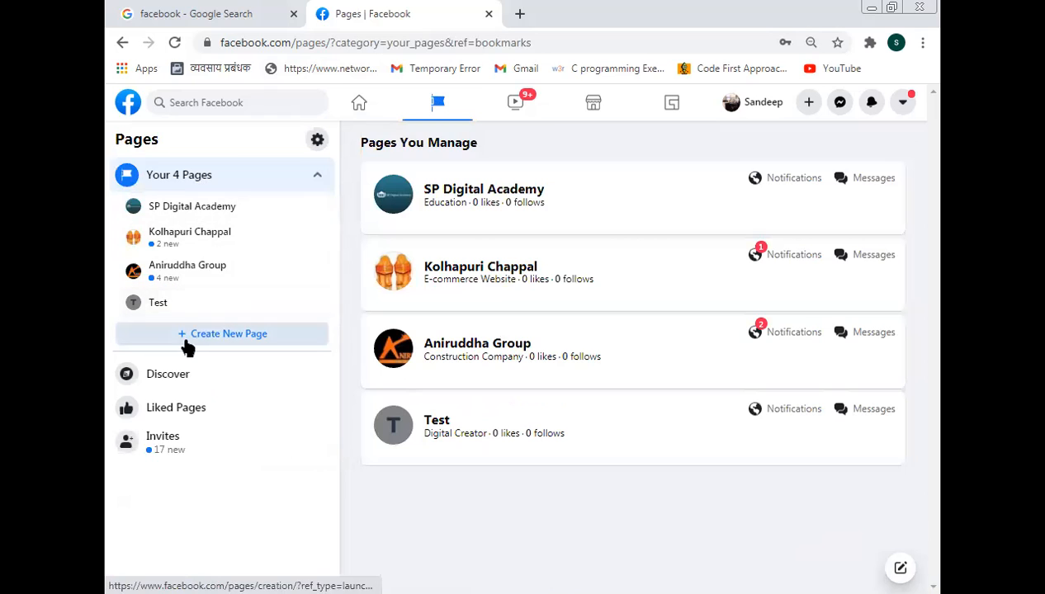
click(174, 42)
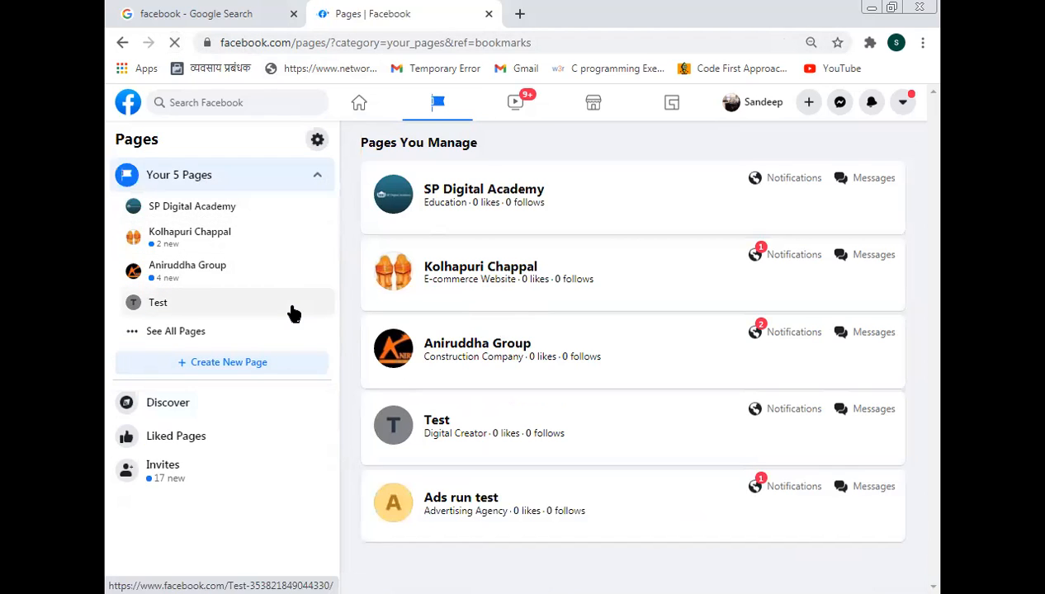
click(176, 334)
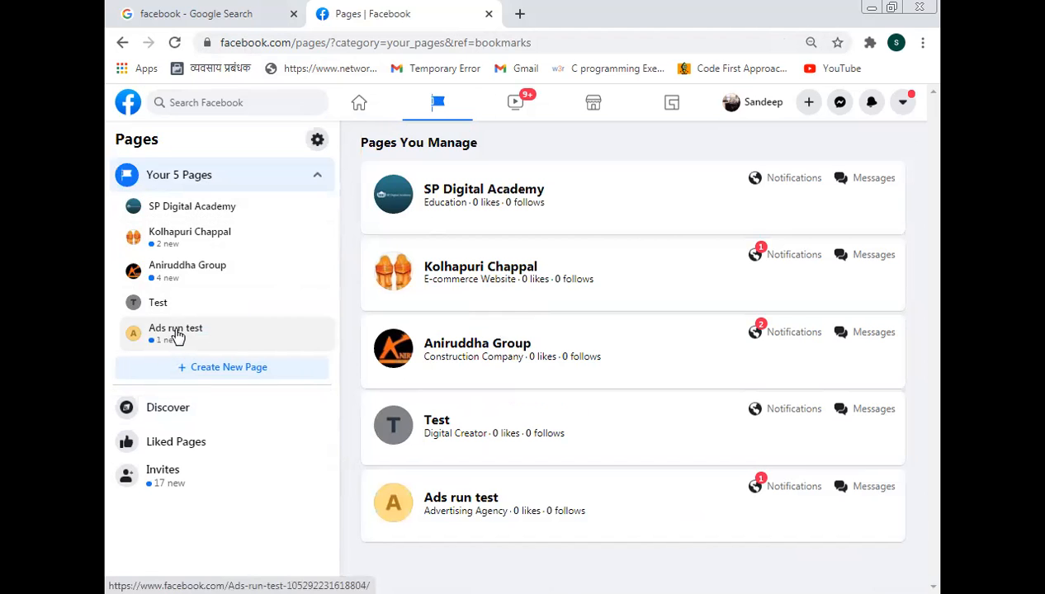
click(179, 337)
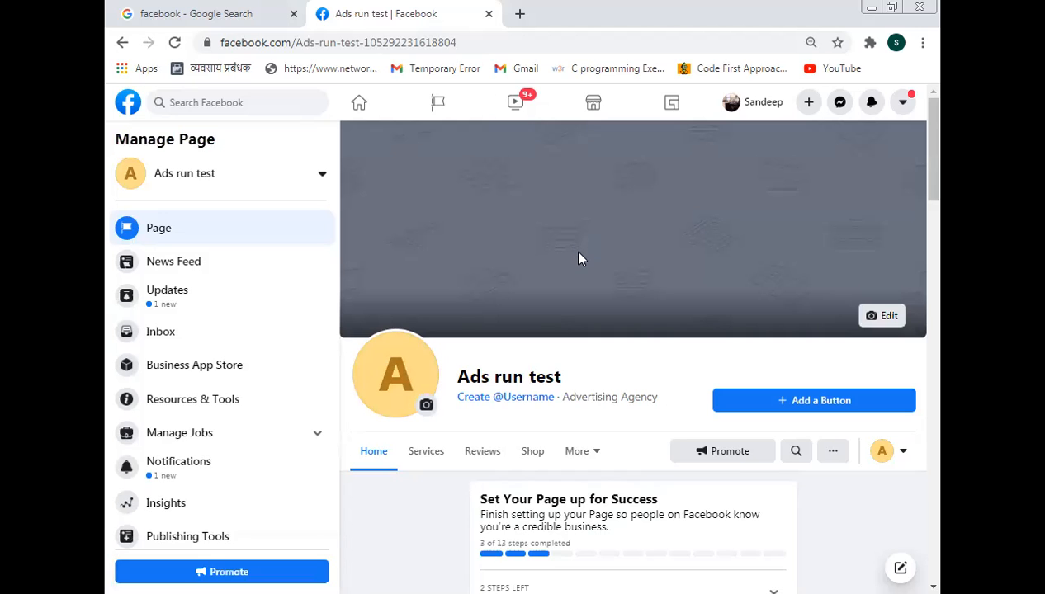
- Try to replace the page's profile picture with the floral unsplash image from the Downloads folder, and discard the change
click(388, 381)
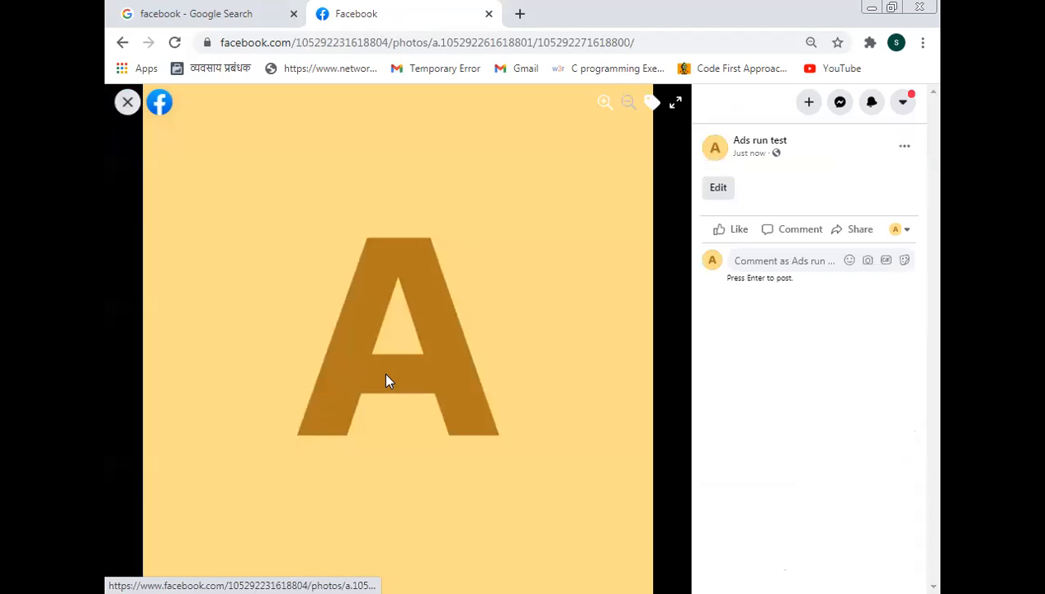
click(127, 102)
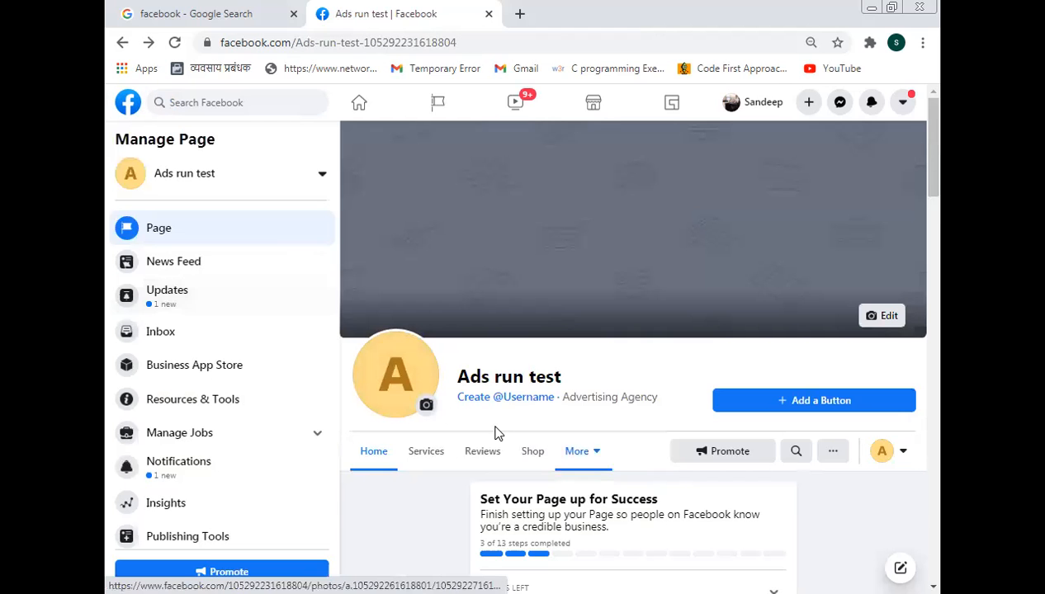
click(427, 406)
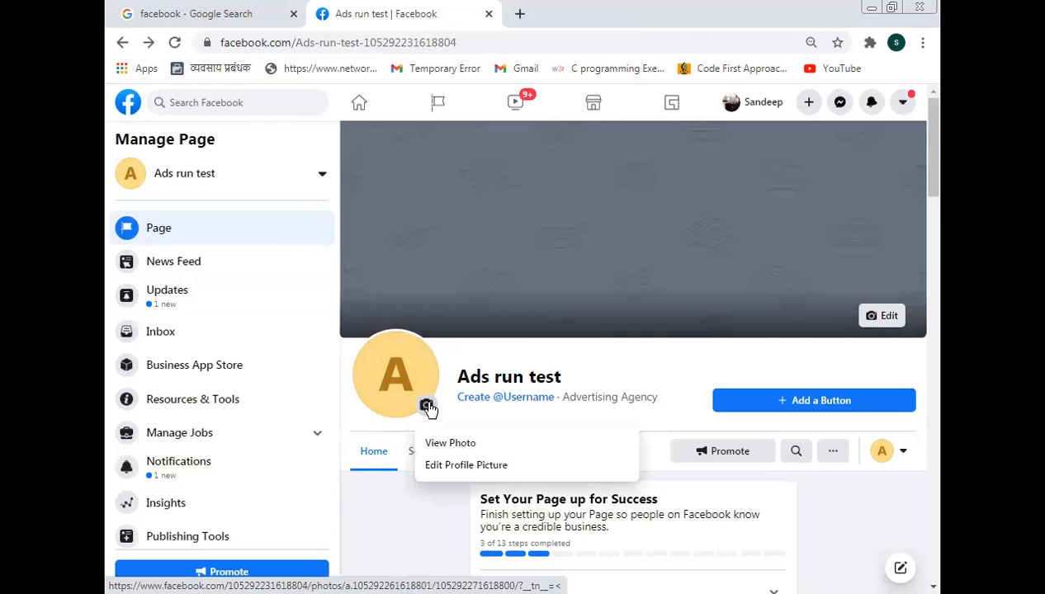
click(445, 467)
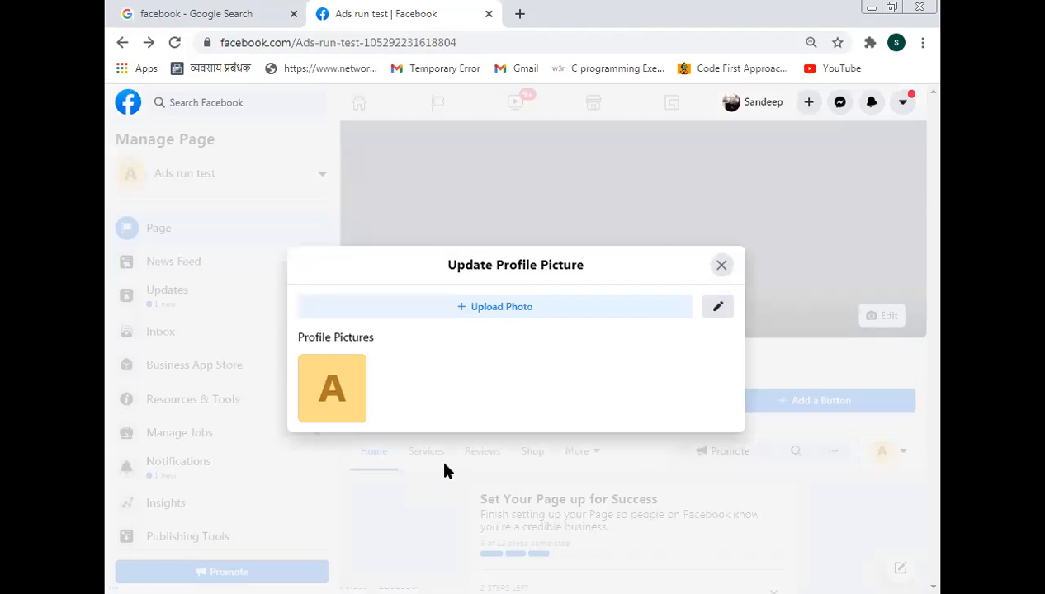
click(465, 307)
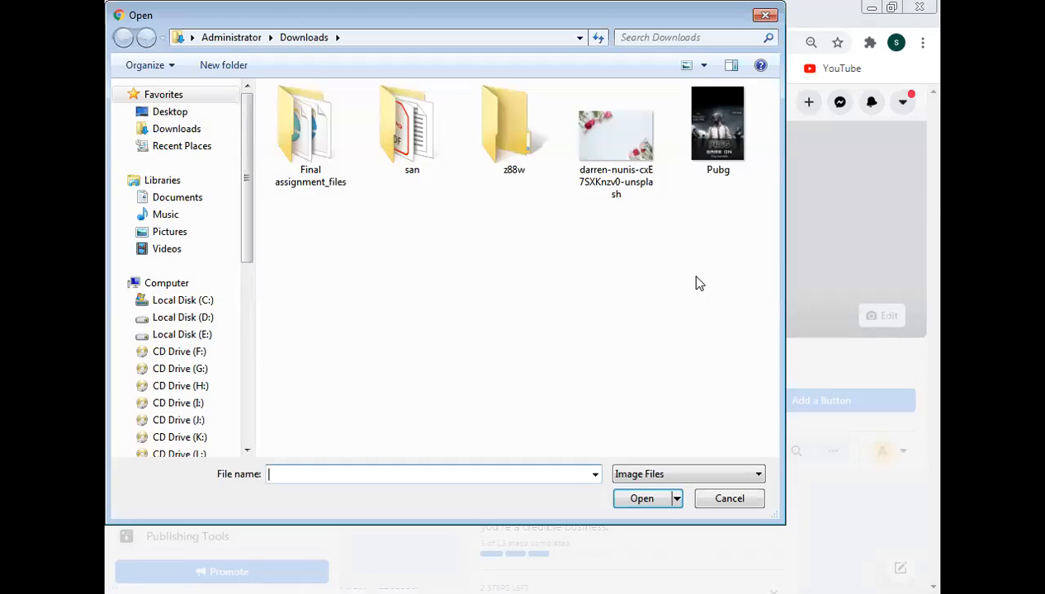
click(611, 165)
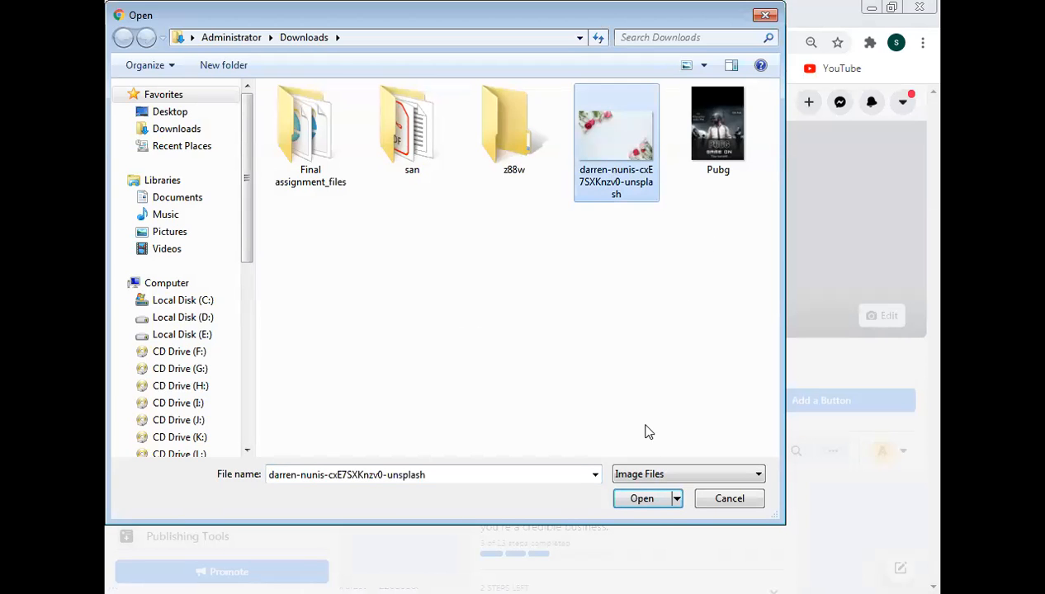
click(644, 499)
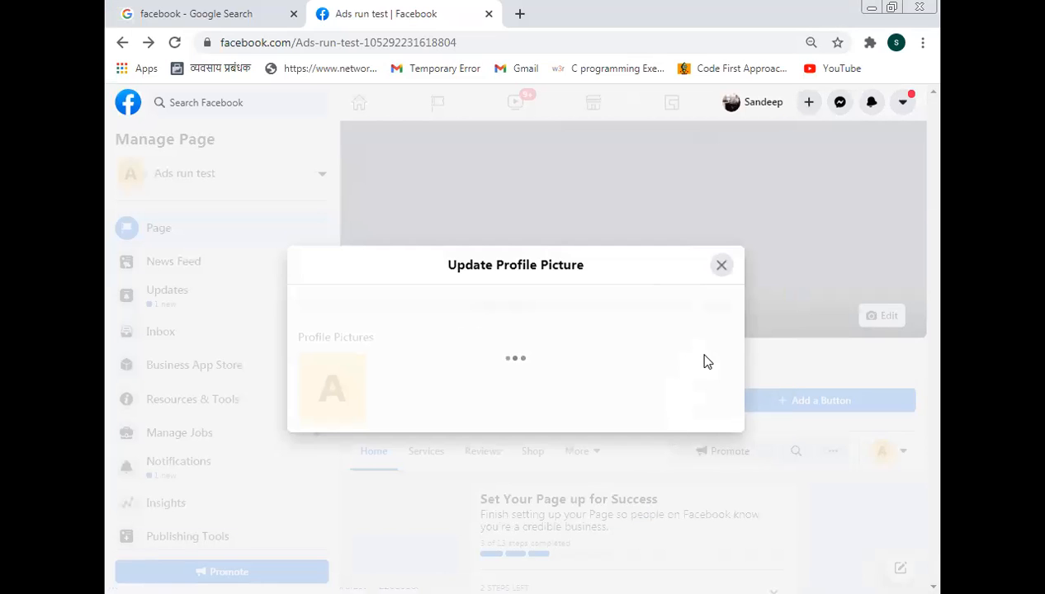
click(722, 265)
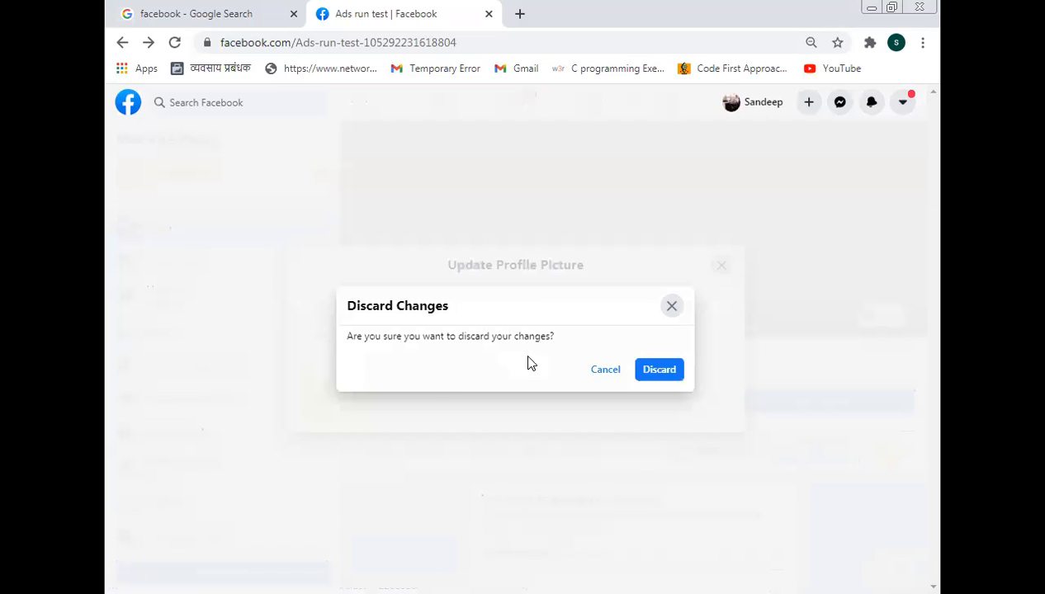
click(650, 378)
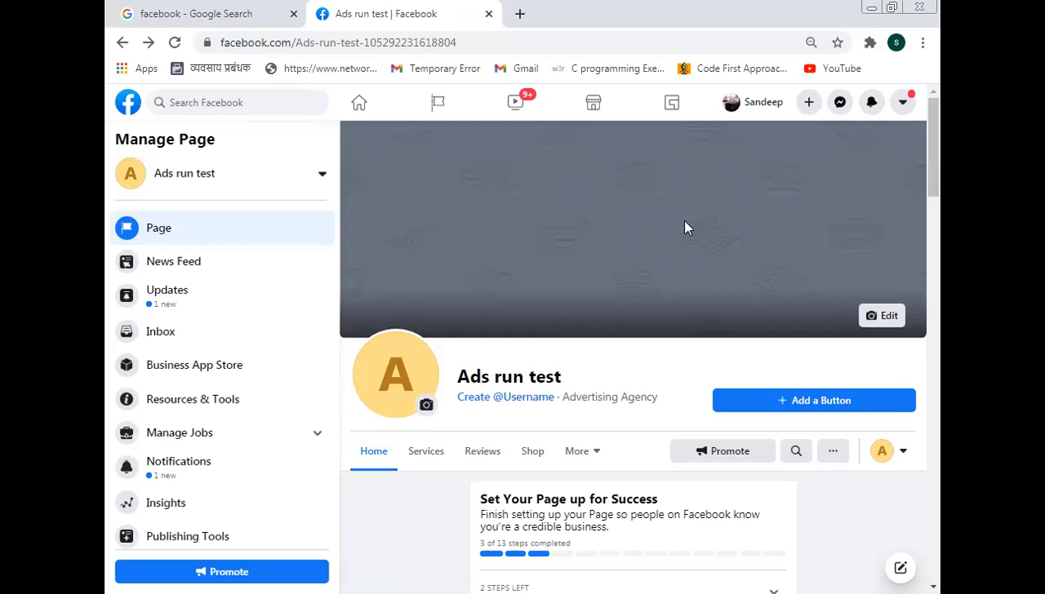
scroll(609, 322, down, 5)
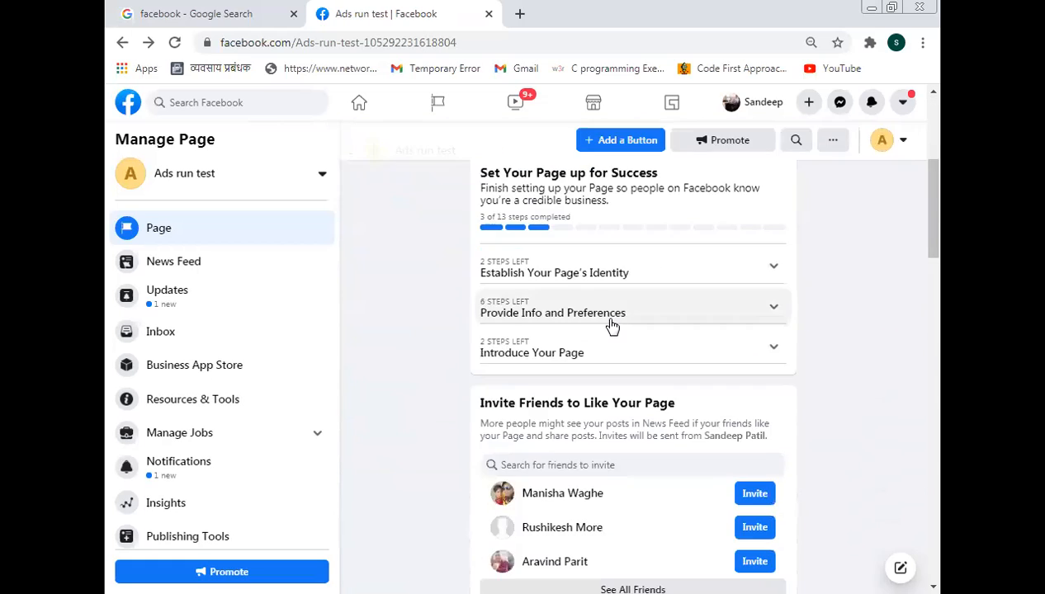
scroll(611, 323, up, 5)
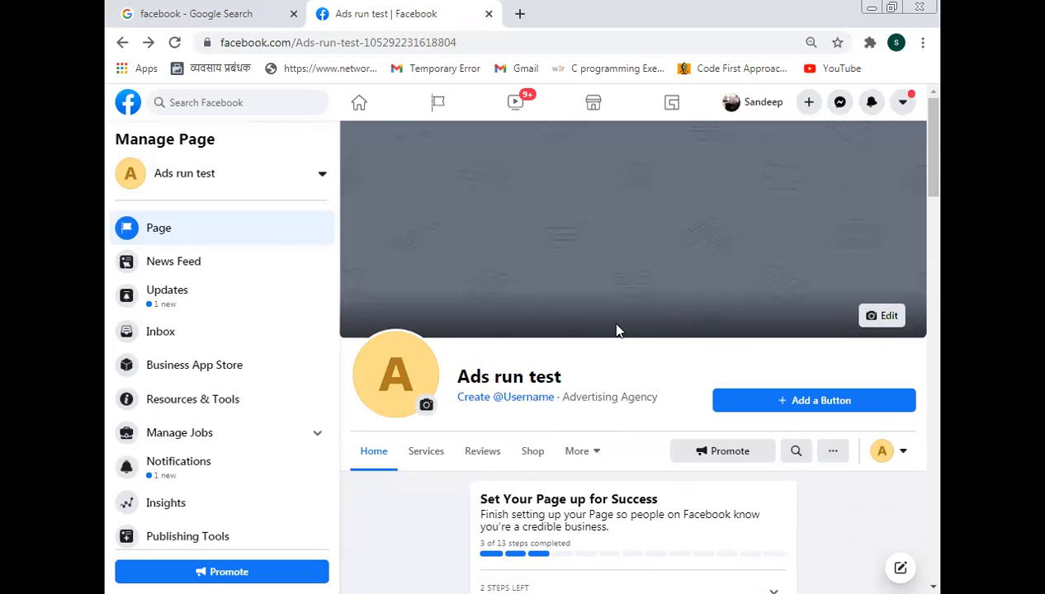
- Review the tasks under Establish Your Page's Identity in the page setup checklist, and collapse the section again
scroll(616, 330, down, 4)
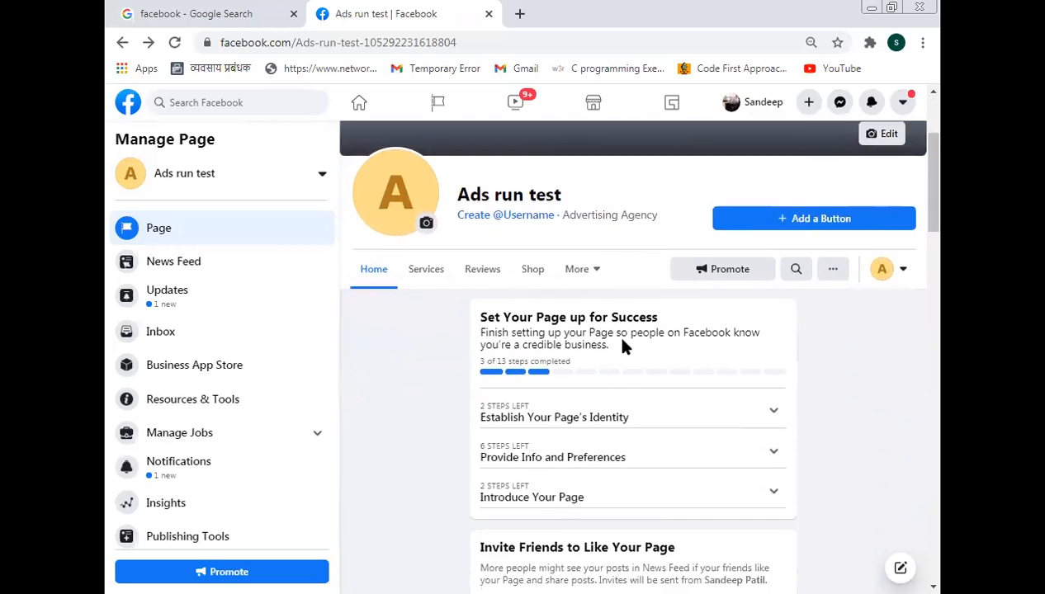
scroll(607, 297, up, 1)
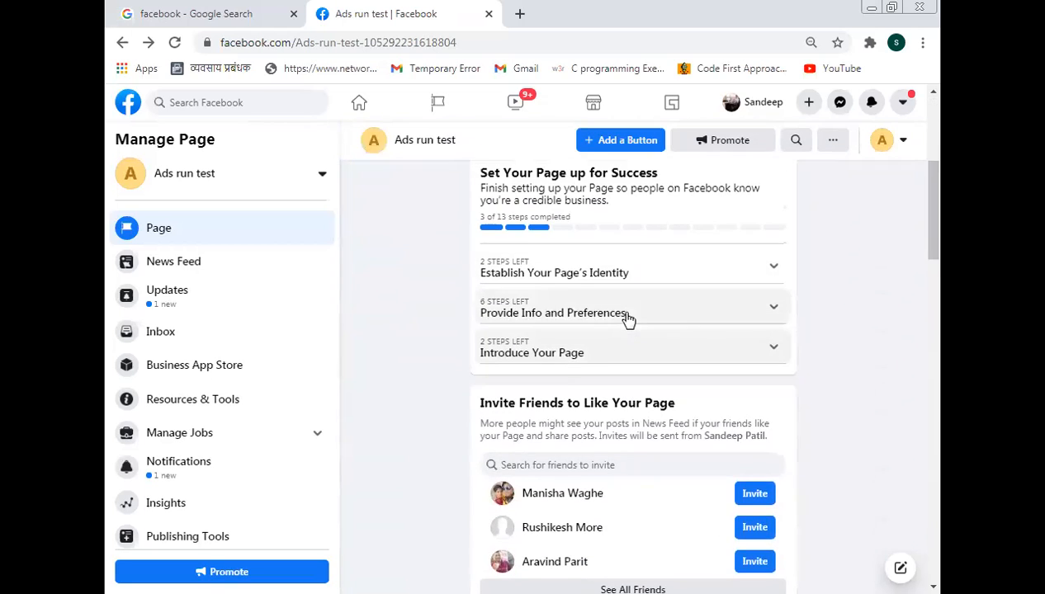
click(574, 279)
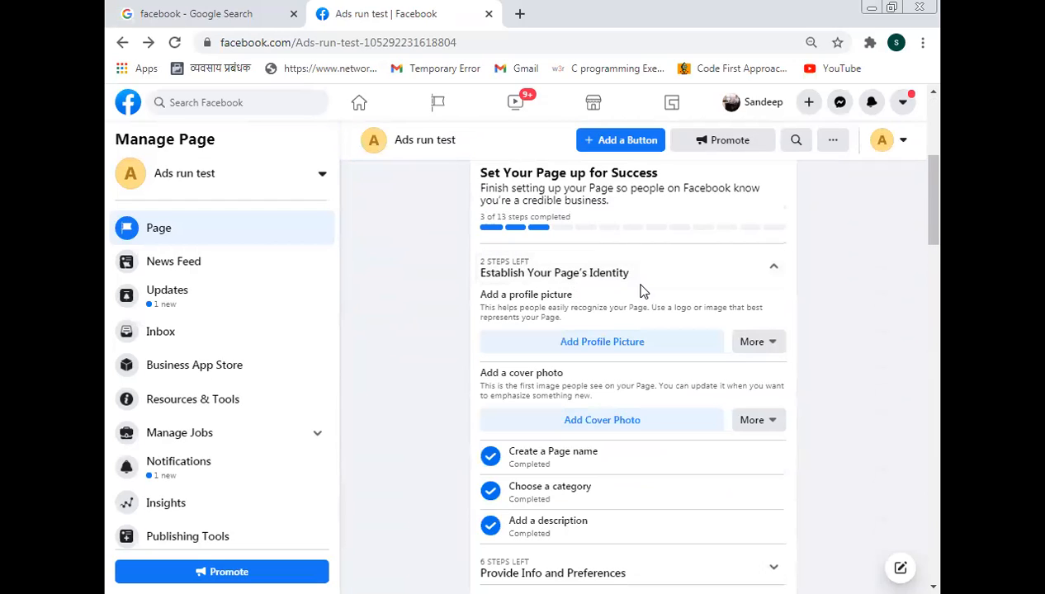
click(774, 268)
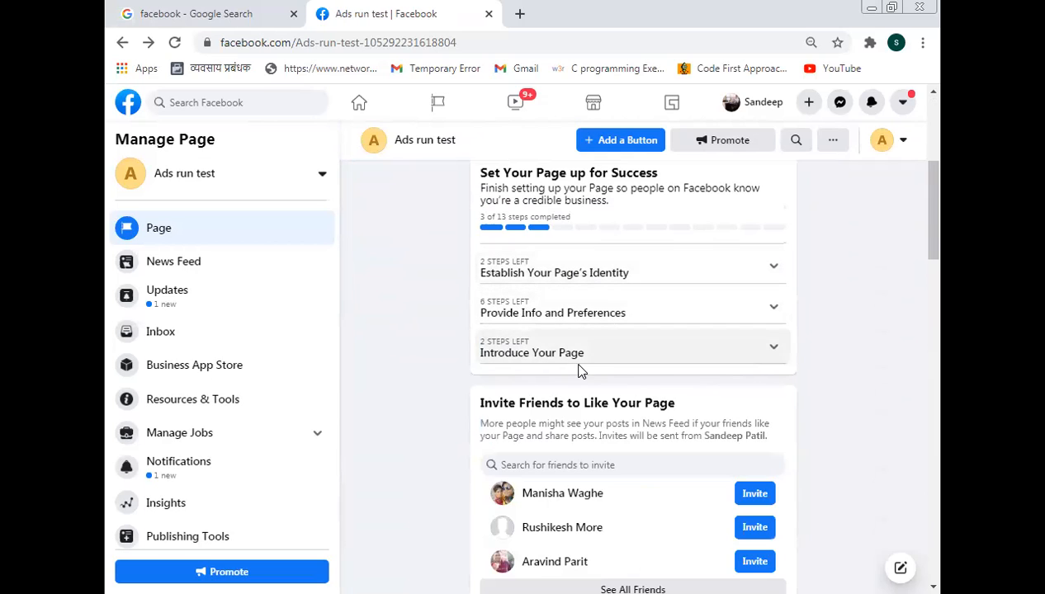
- Dismiss both page tips: How Do Facebook Ads Work? and Add More Information to Ads run test
scroll(613, 350, down, 2)
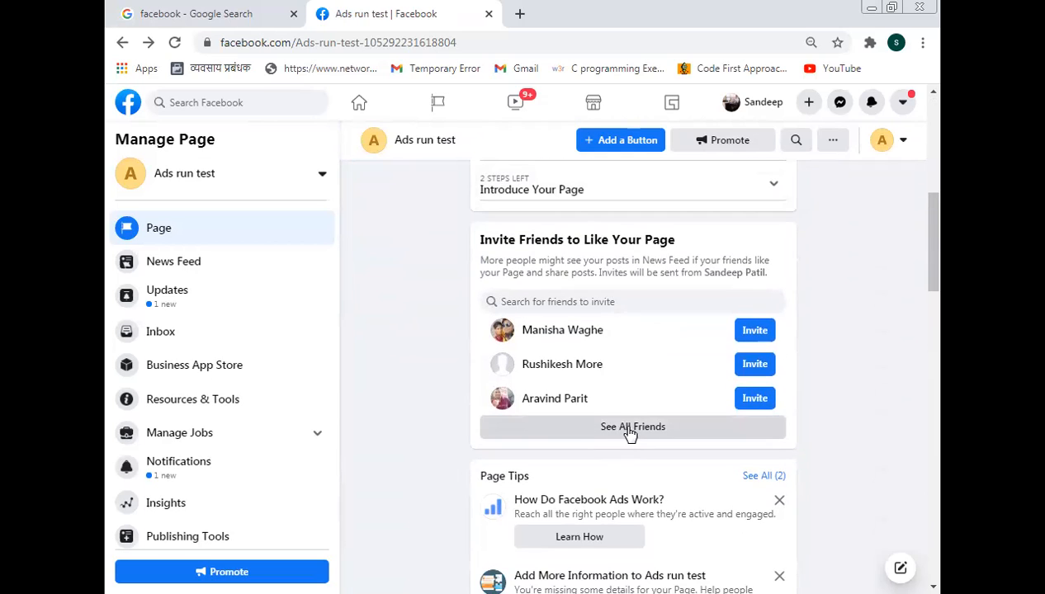
scroll(630, 434, down, 1)
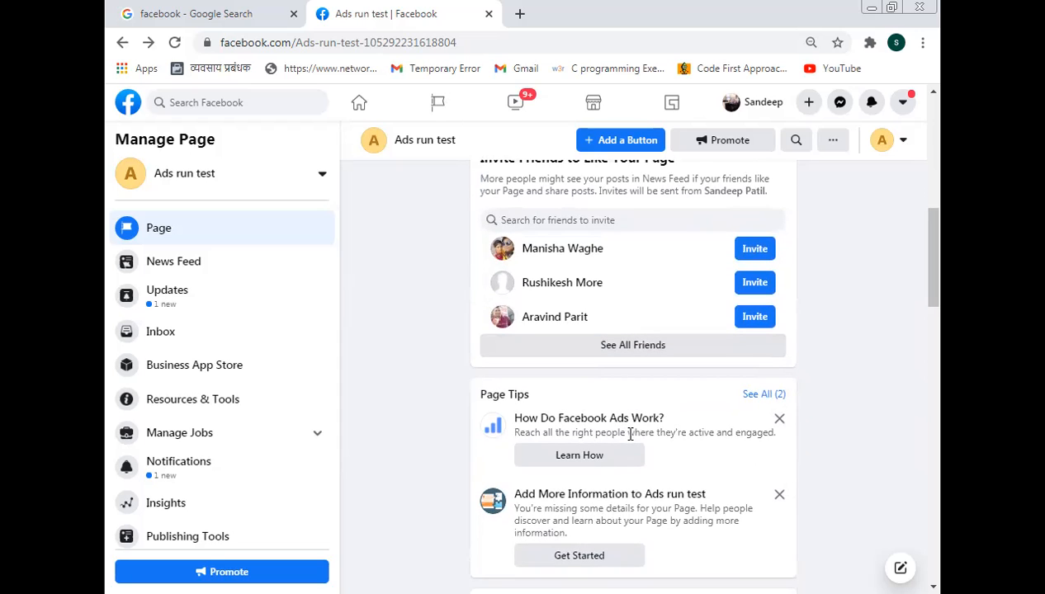
scroll(681, 410, down, 1)
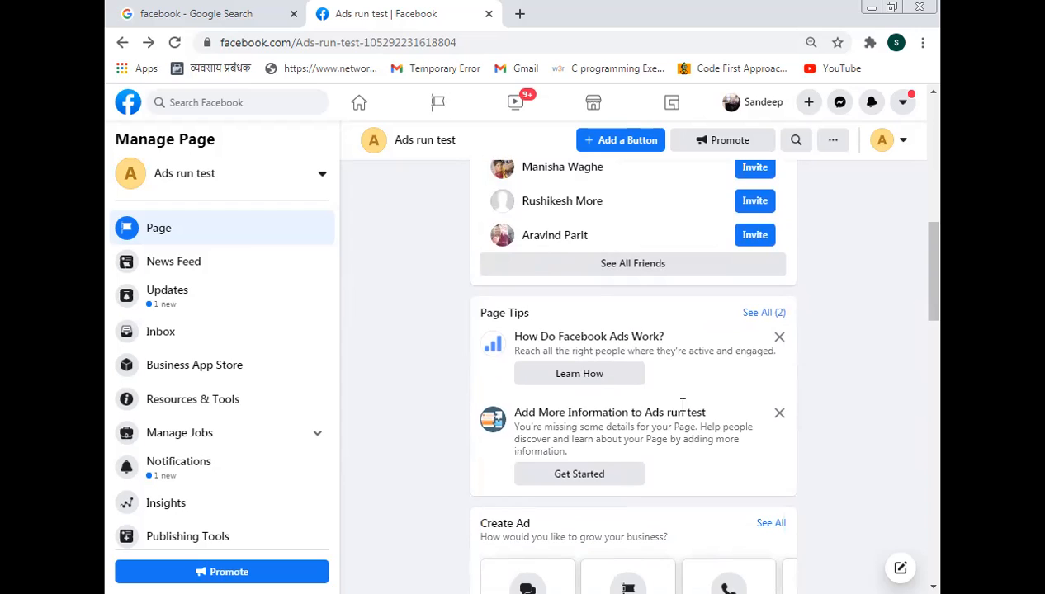
scroll(683, 405, down, 1)
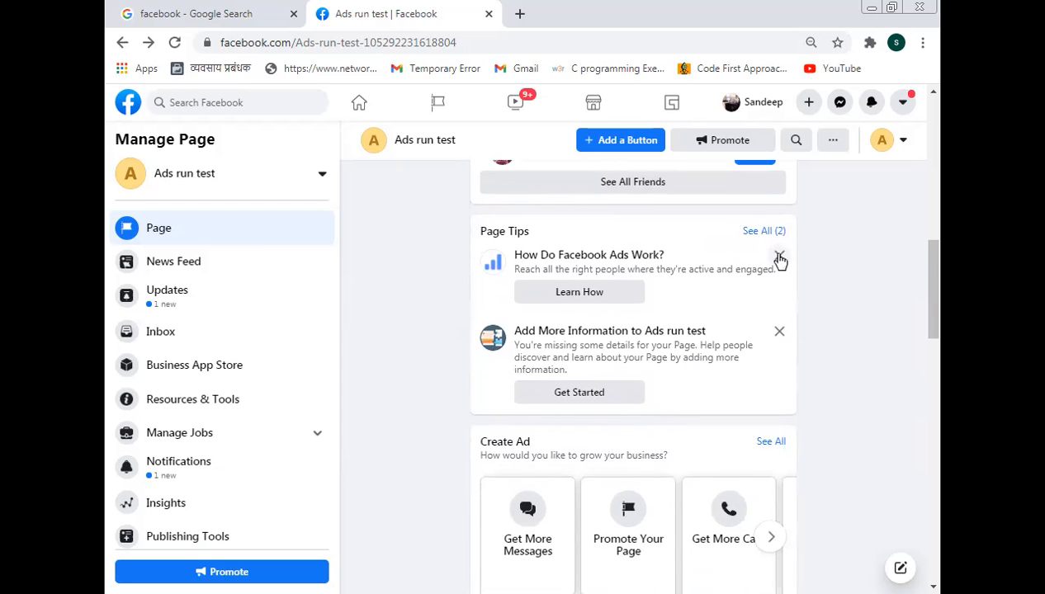
click(779, 256)
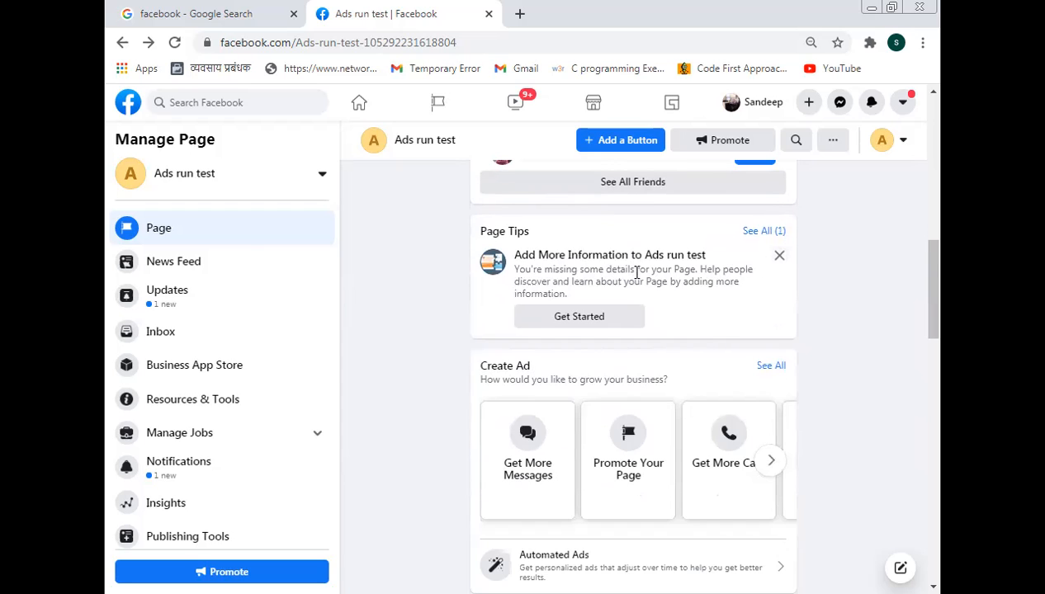
click(778, 256)
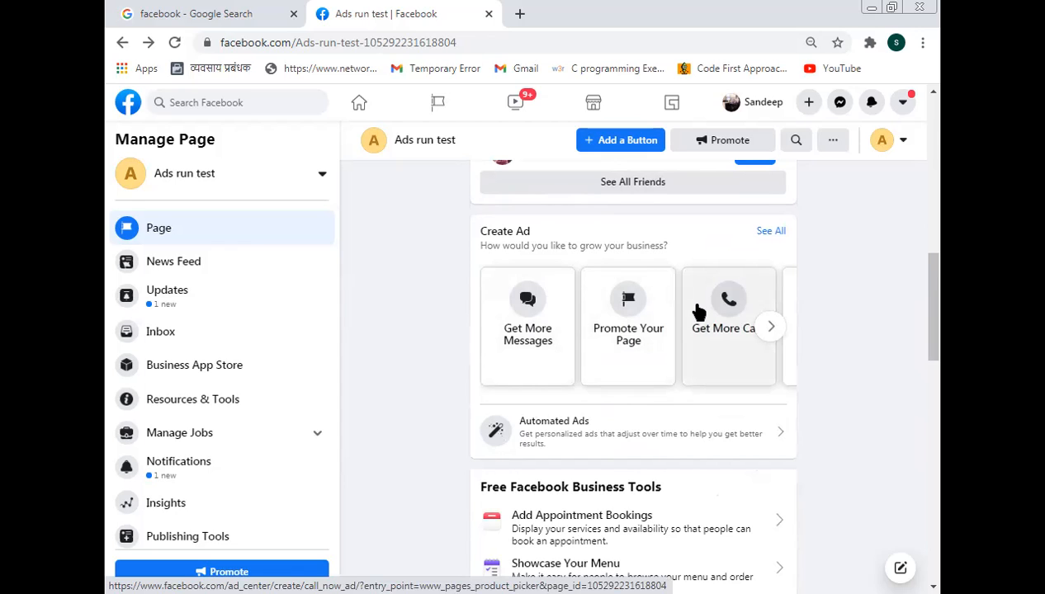
- Look through the page's ad creation, free business tools, Insights, About, Photos and Page Transparency sections
scroll(698, 311, down, 1)
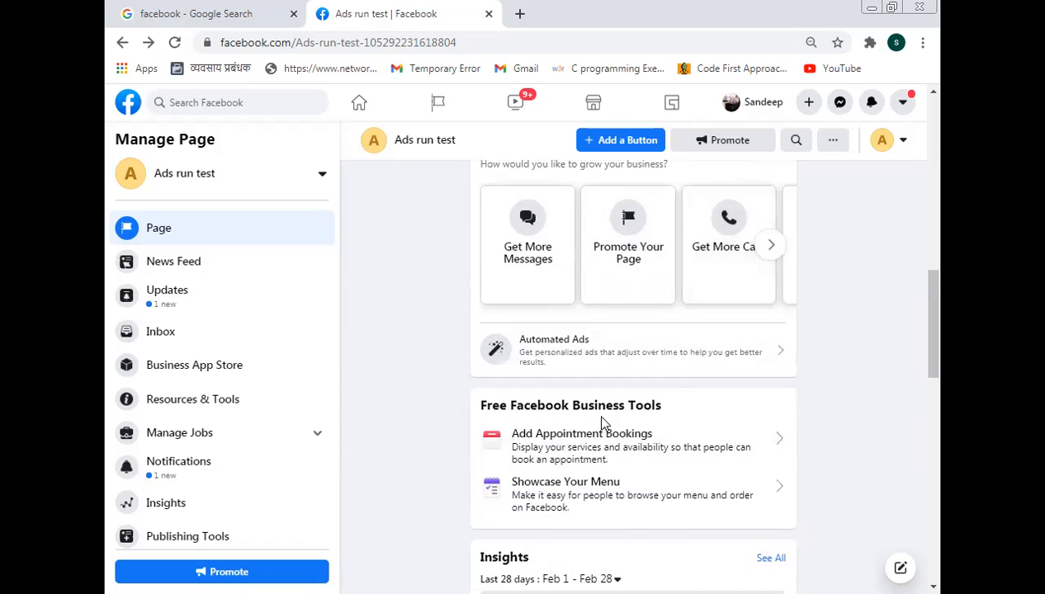
scroll(619, 430, down, 2)
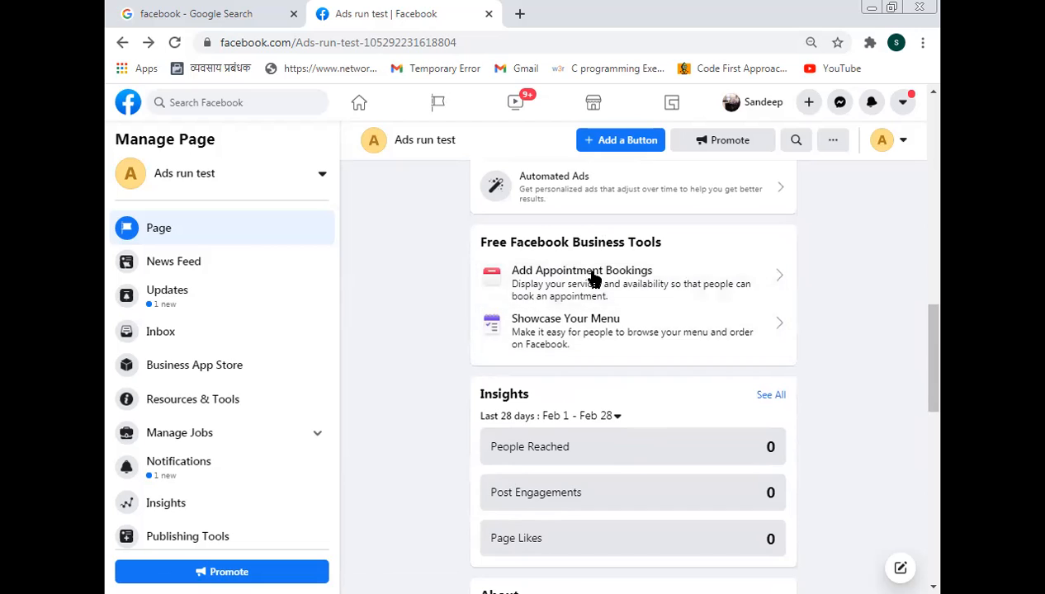
scroll(602, 364, down, 2)
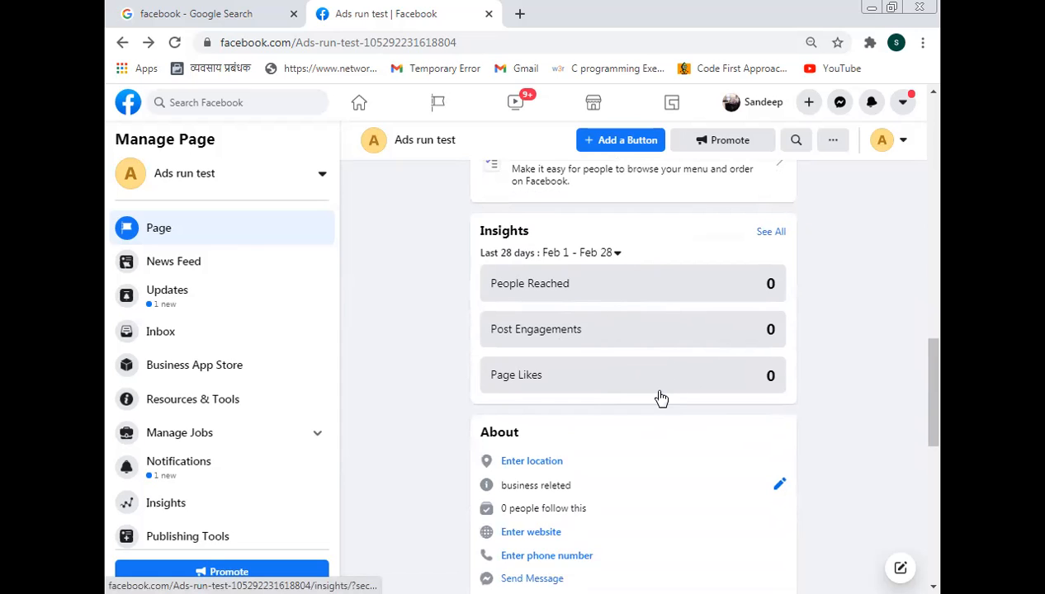
scroll(661, 399, down, 2)
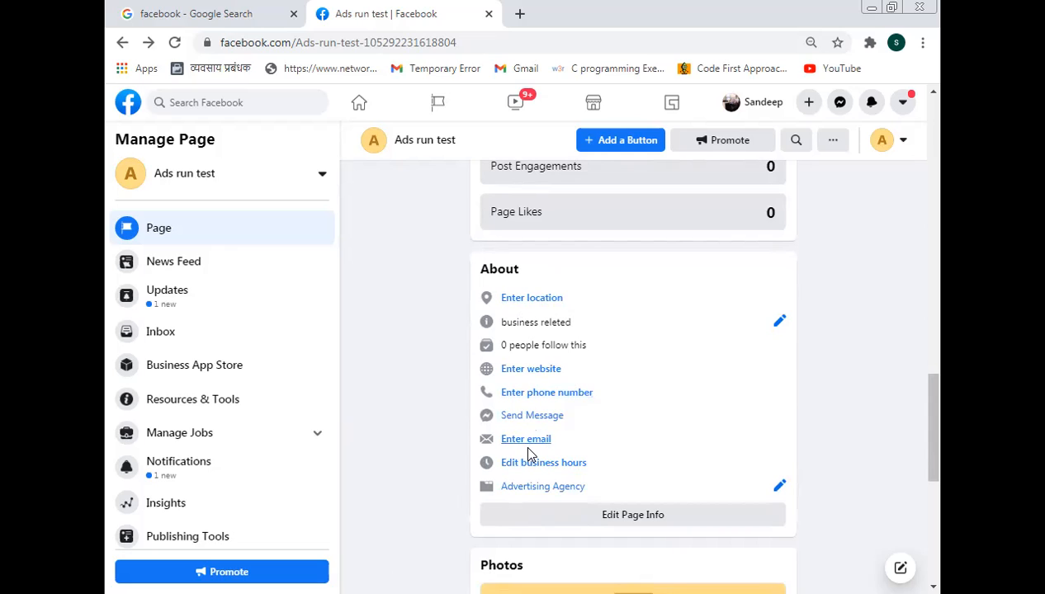
scroll(760, 419, down, 4)
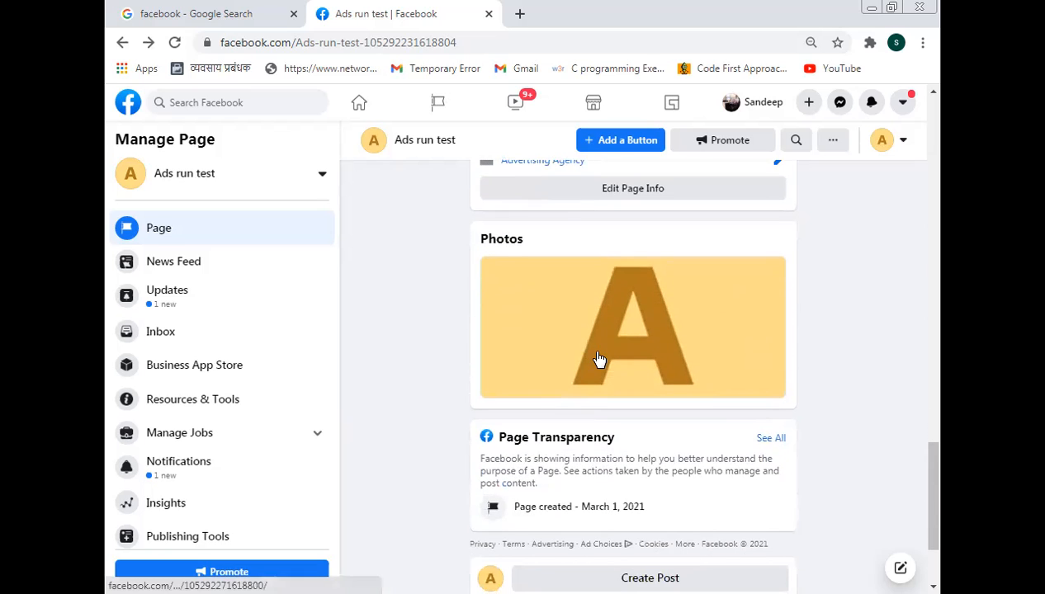
- Publish a public post reading "Welcome post" on the Ads run test page
key(ctrl+minus)
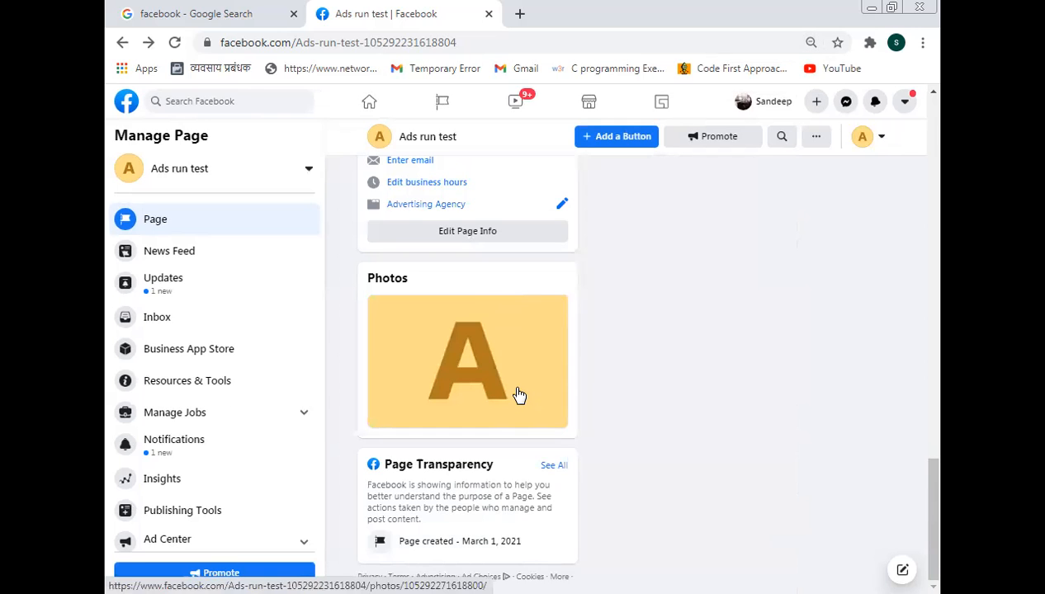
scroll(518, 396, up, 15)
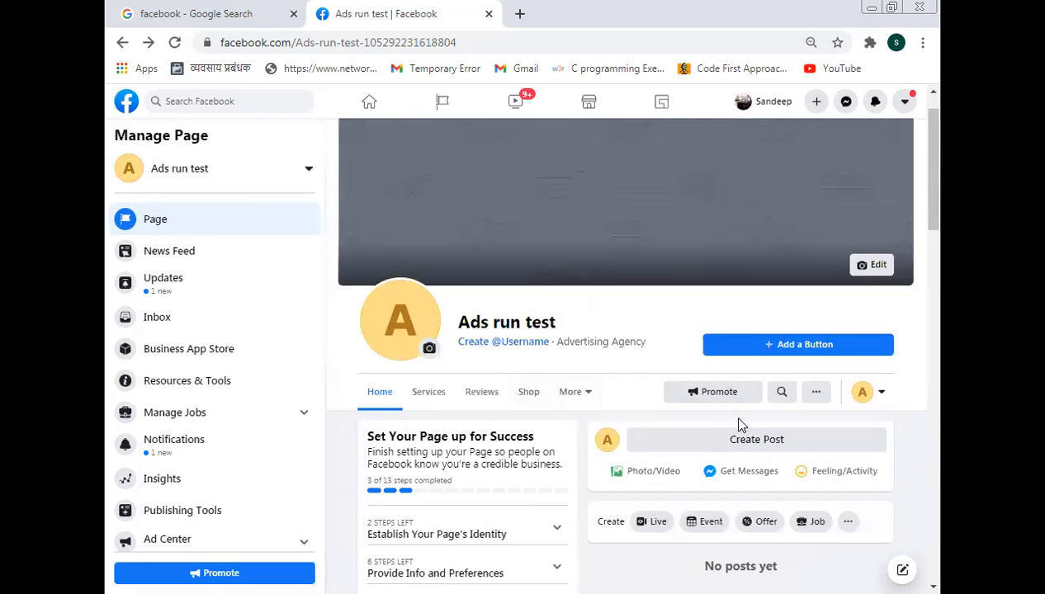
click(742, 442)
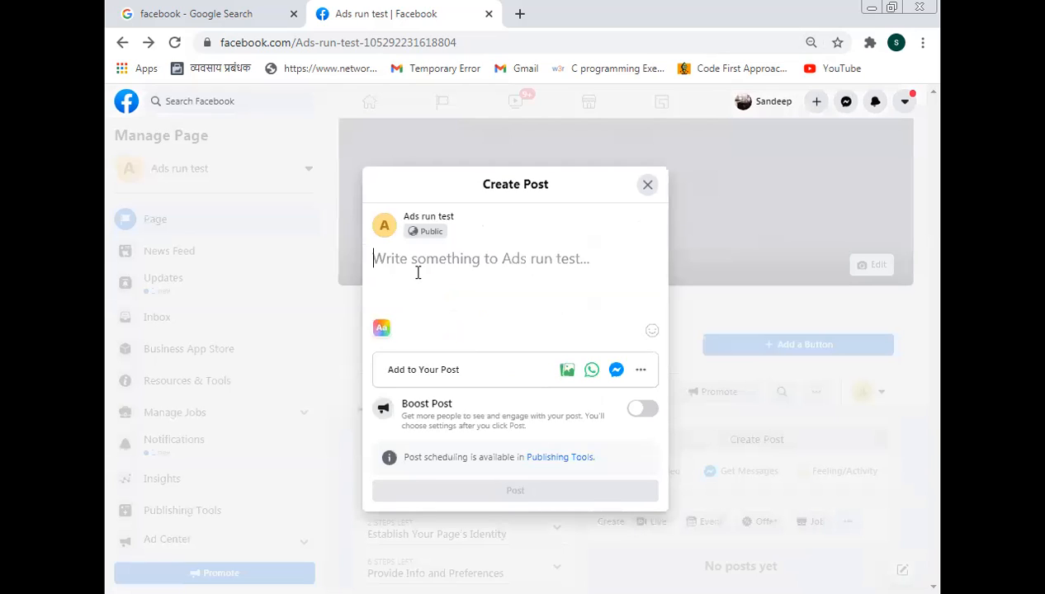
text(Welcome post)
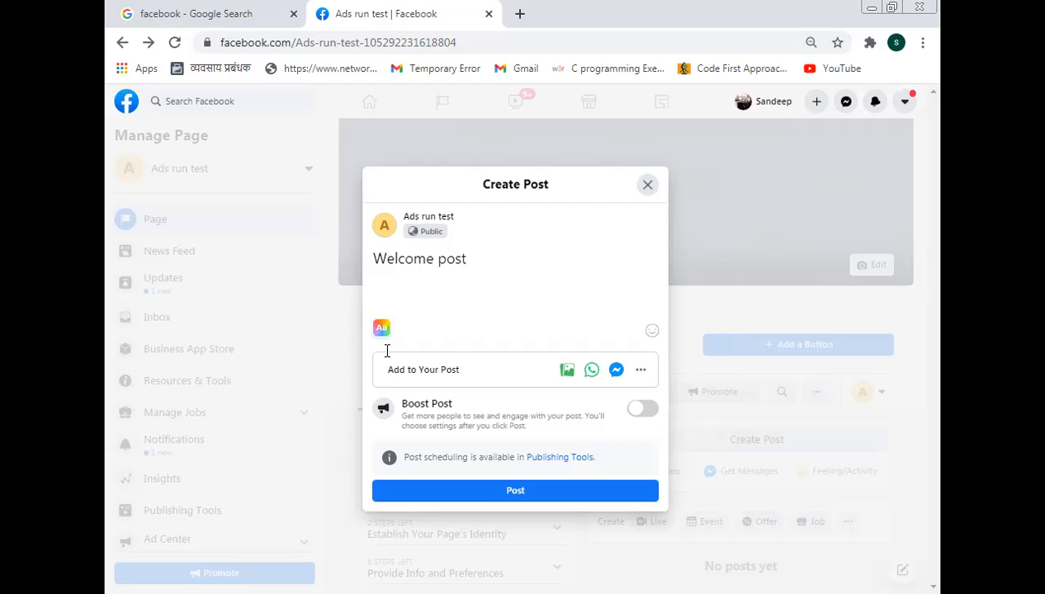
click(541, 494)
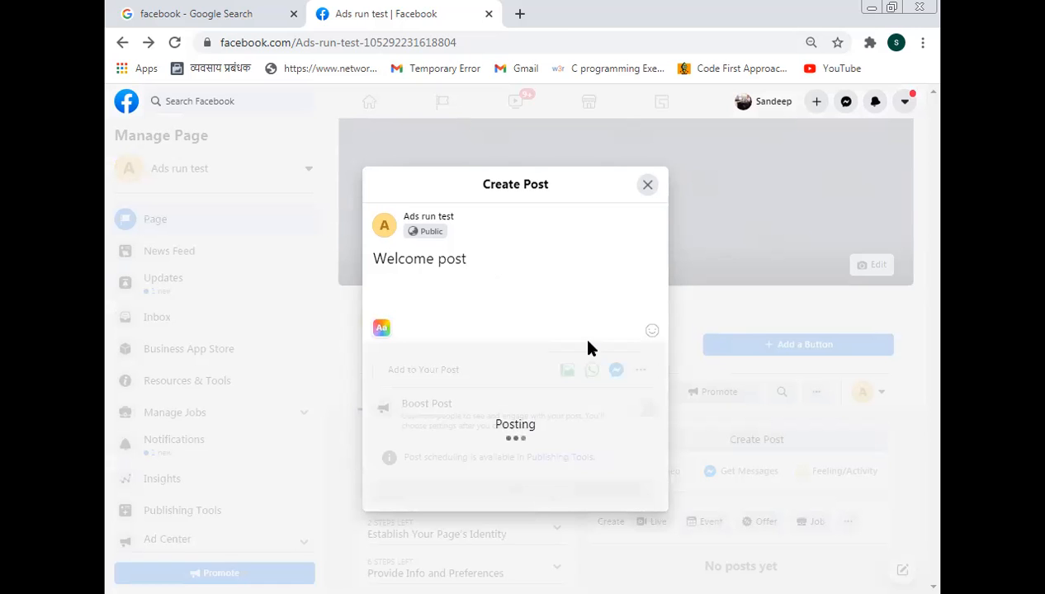
- Examine the published welcome post and its boost suggestion, including the estimated daily reach and cost
scroll(769, 328, down, 1)
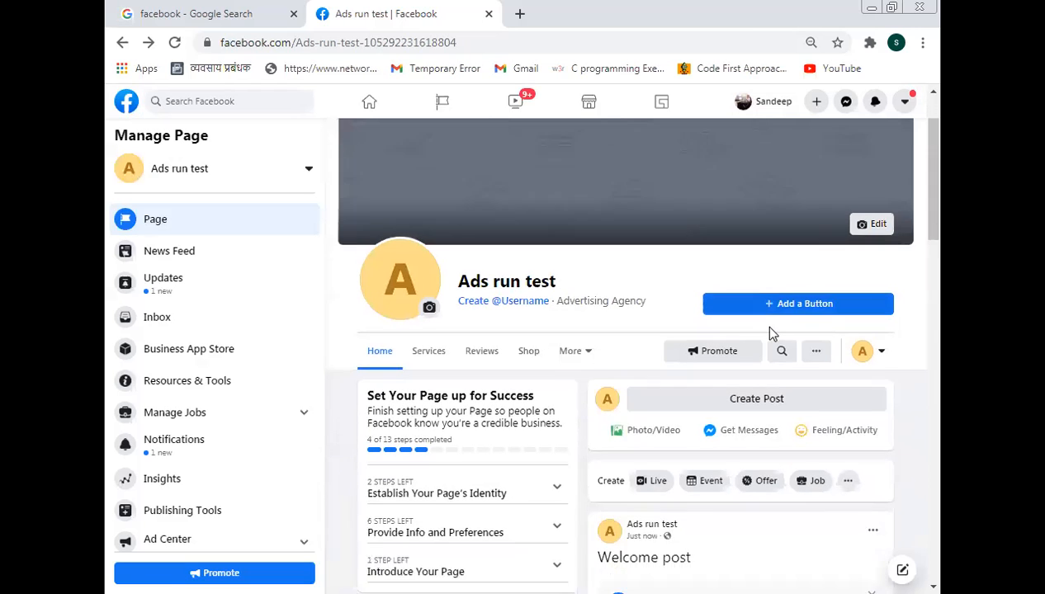
scroll(769, 330, down, 2)
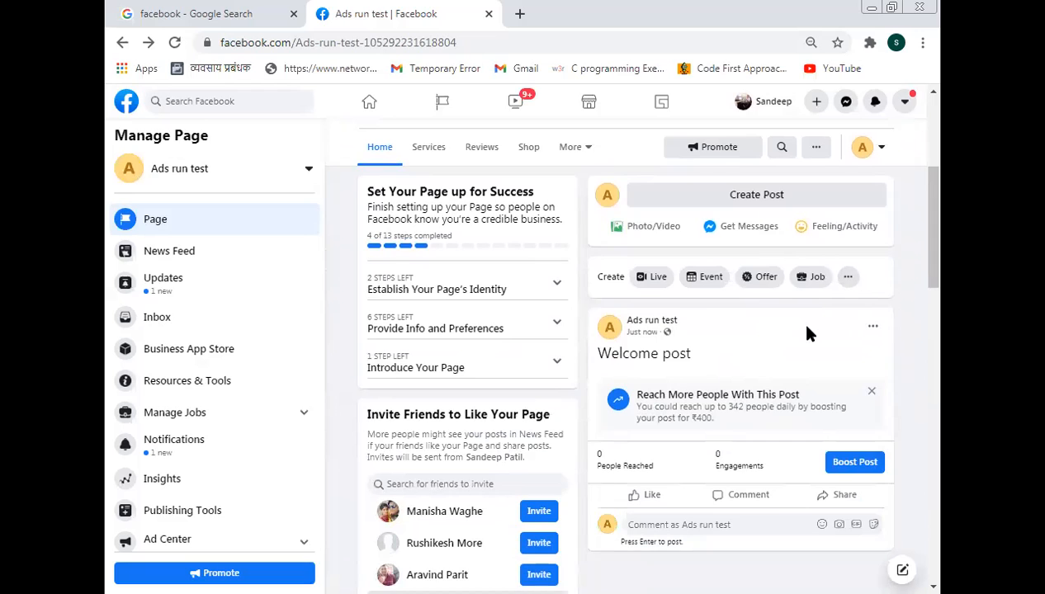
scroll(807, 326, down, 1)
scroll(807, 326, up, 3)
scroll(807, 326, down, 1)
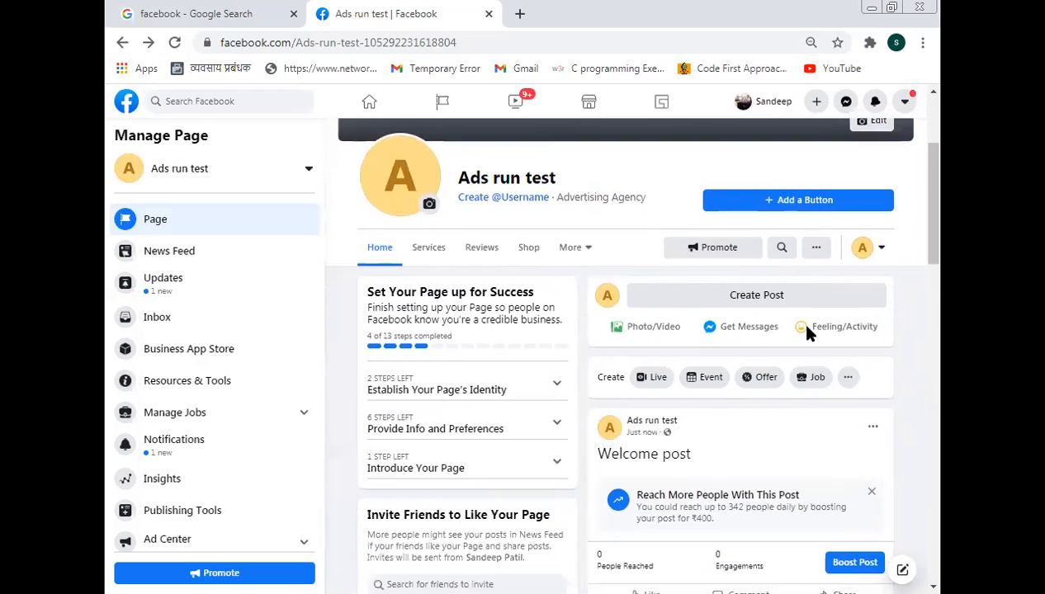
drag(599, 436, 751, 436)
scroll(825, 425, down, 1)
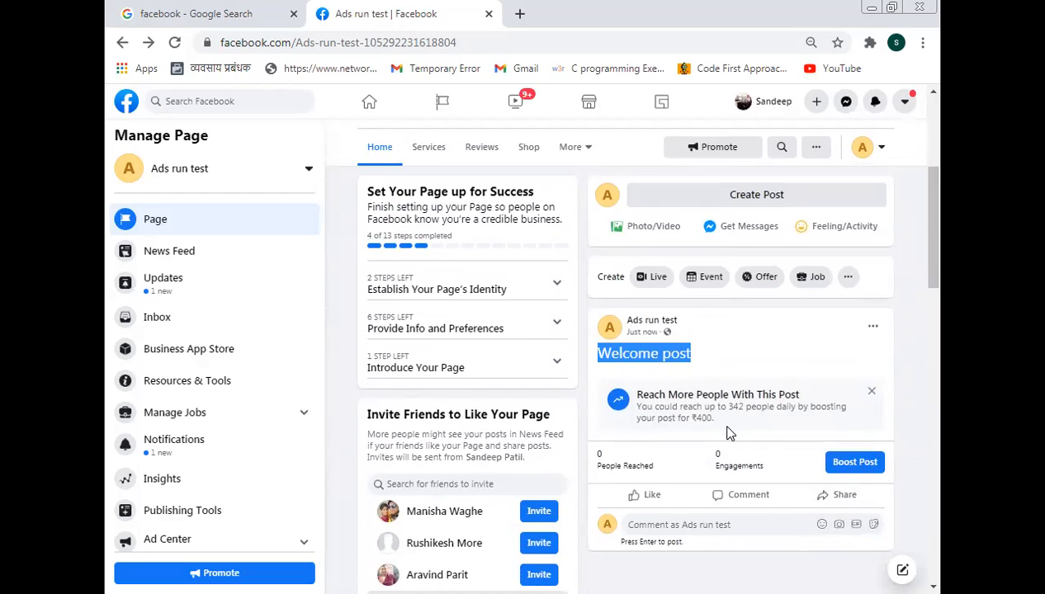
drag(728, 405, 693, 421)
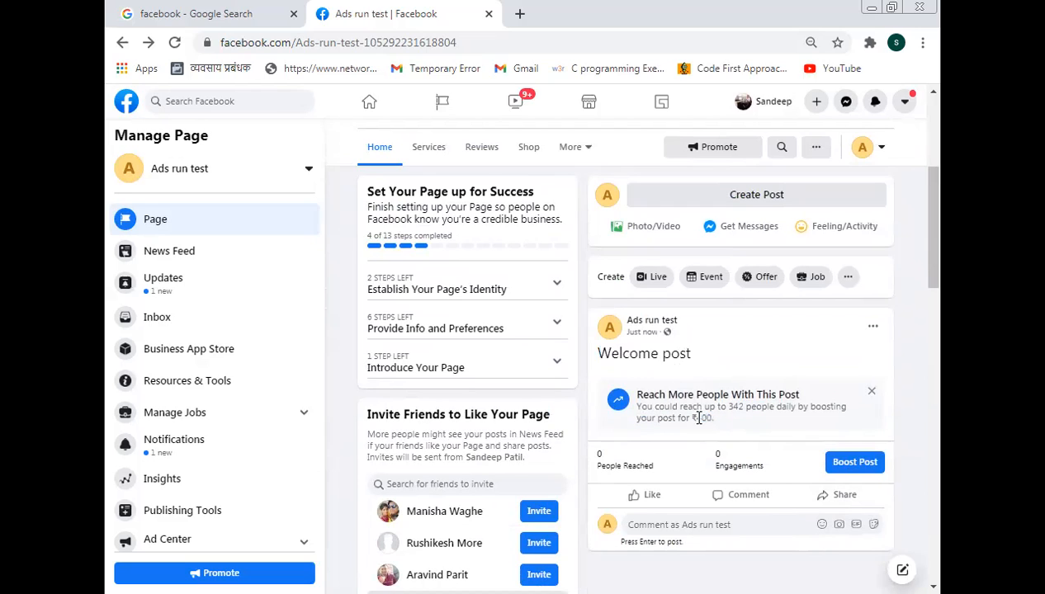
drag(729, 406, 747, 407)
double_click(734, 406)
scroll(758, 316, up, 4)
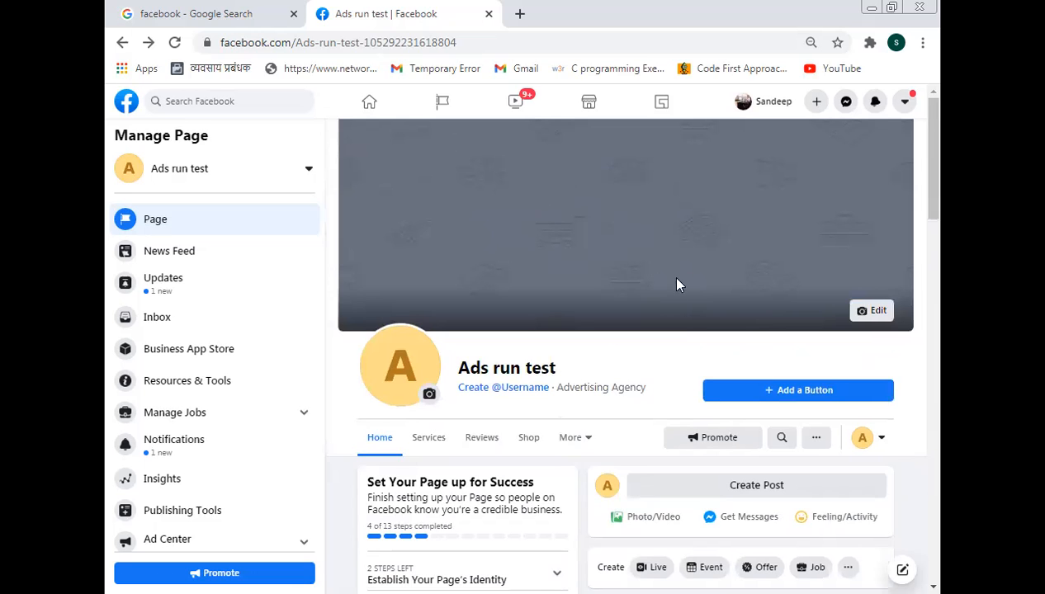
scroll(623, 257, down, 5)
scroll(623, 252, up, 5)
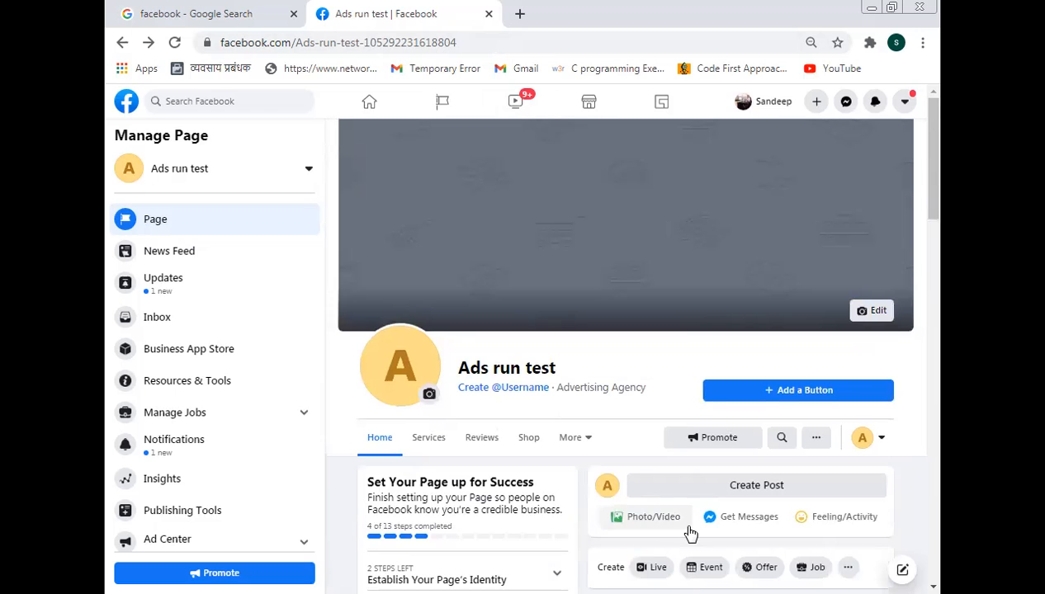
- Search Google for "facebook business manager" and open the Business Manager Overview result in a new tab
click(173, 13)
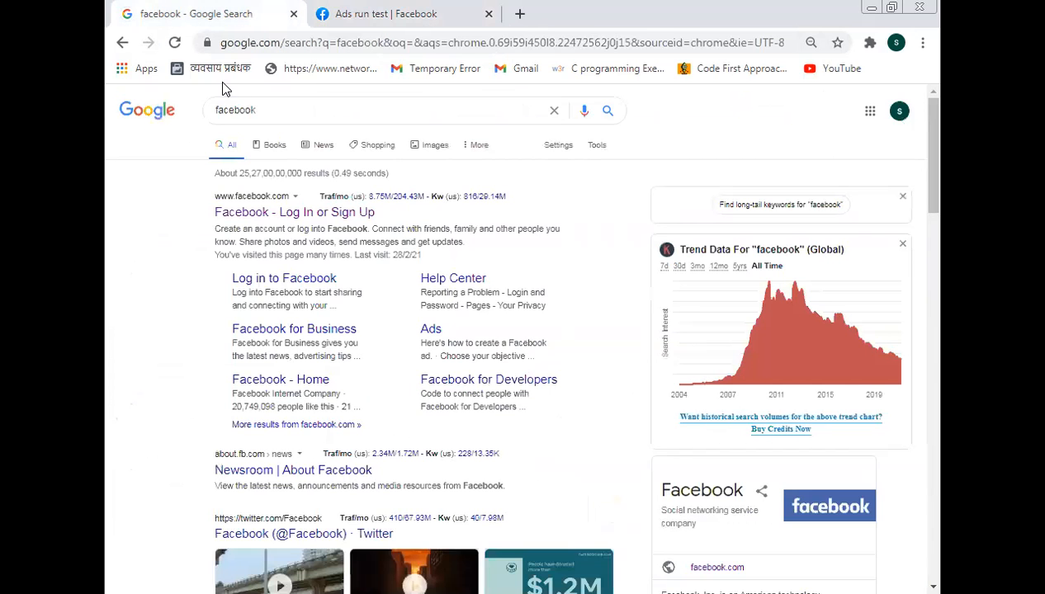
click(284, 114)
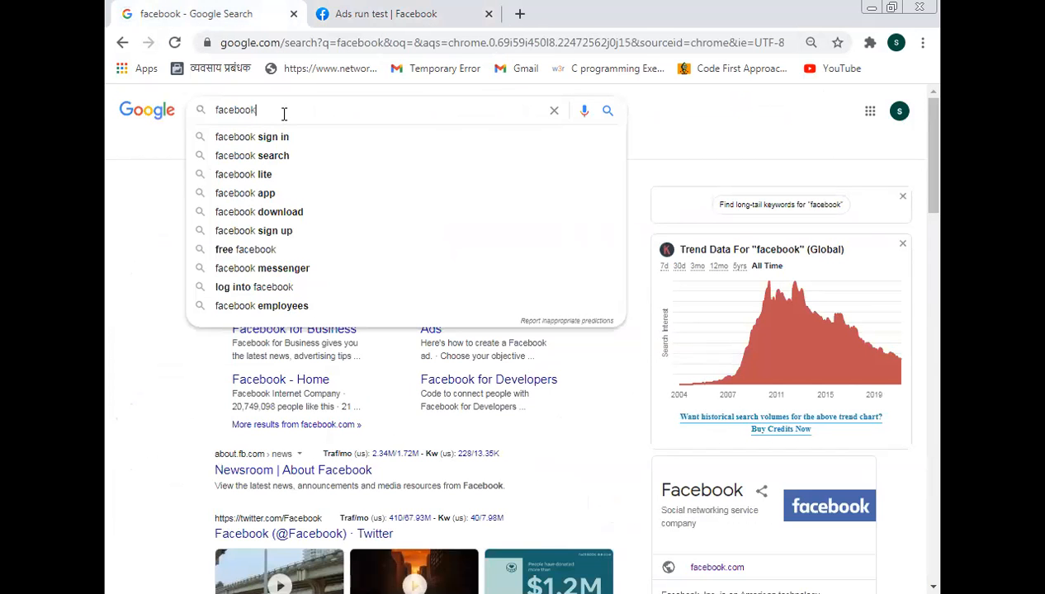
text(b)
text(usiness manager)
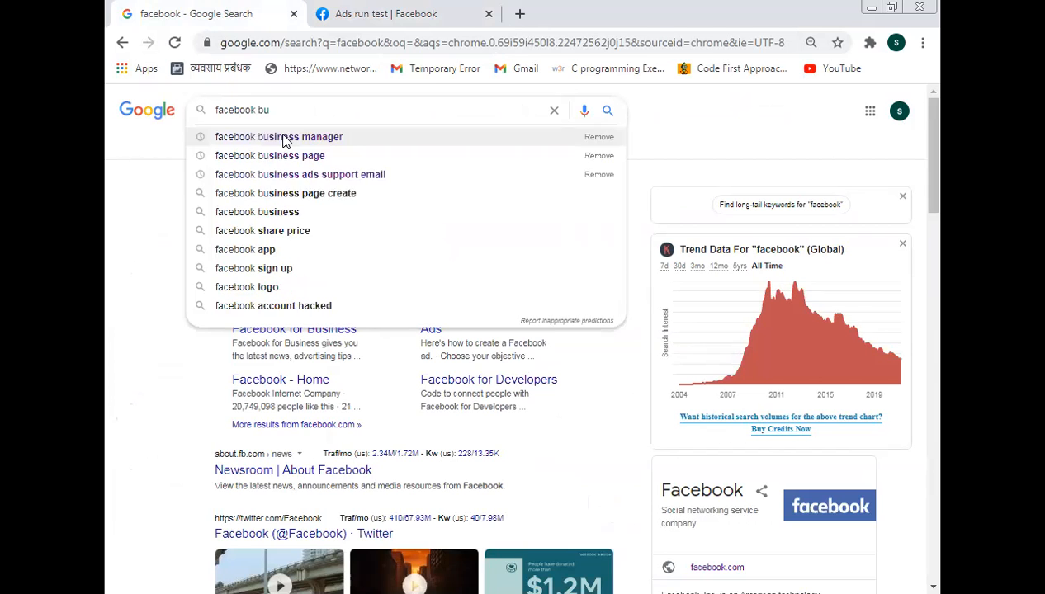
click(280, 137)
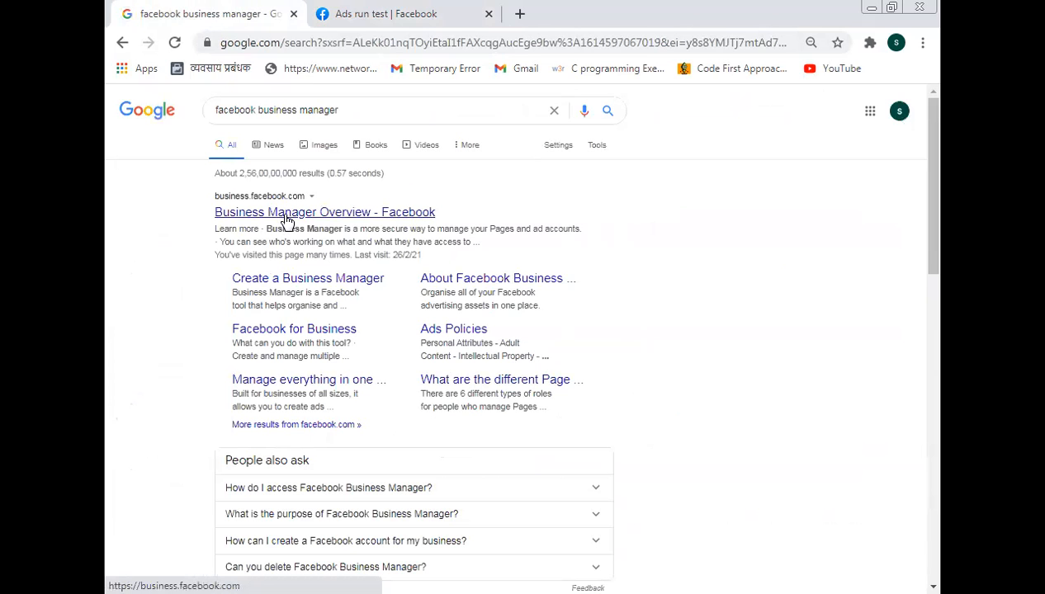
right_click(286, 221)
click(298, 227)
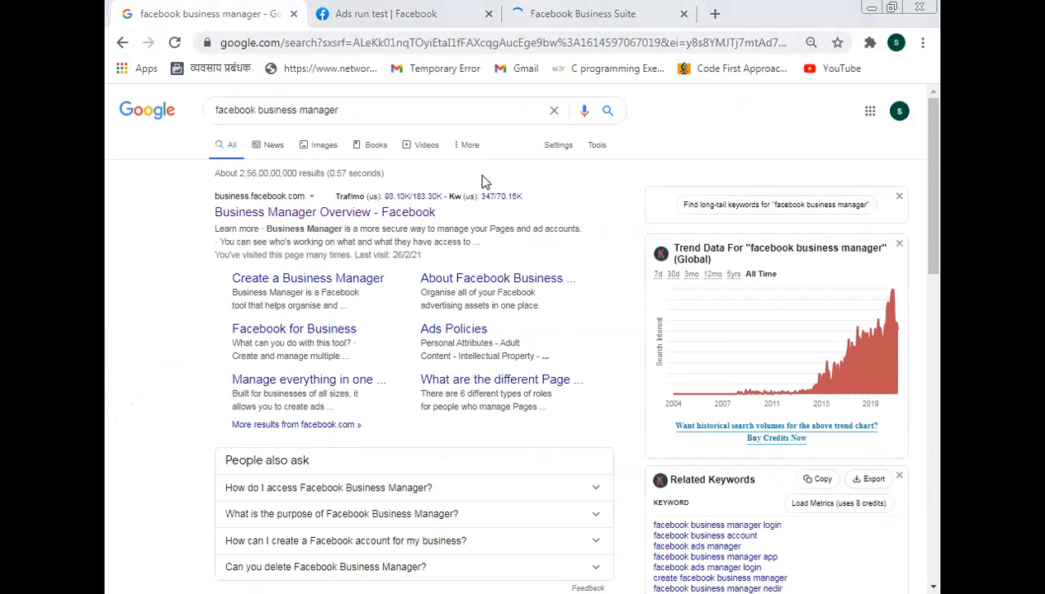
- Switch to Facebook Business Suite for the Ads run test page and dismiss the European privacy rules alert
click(362, 23)
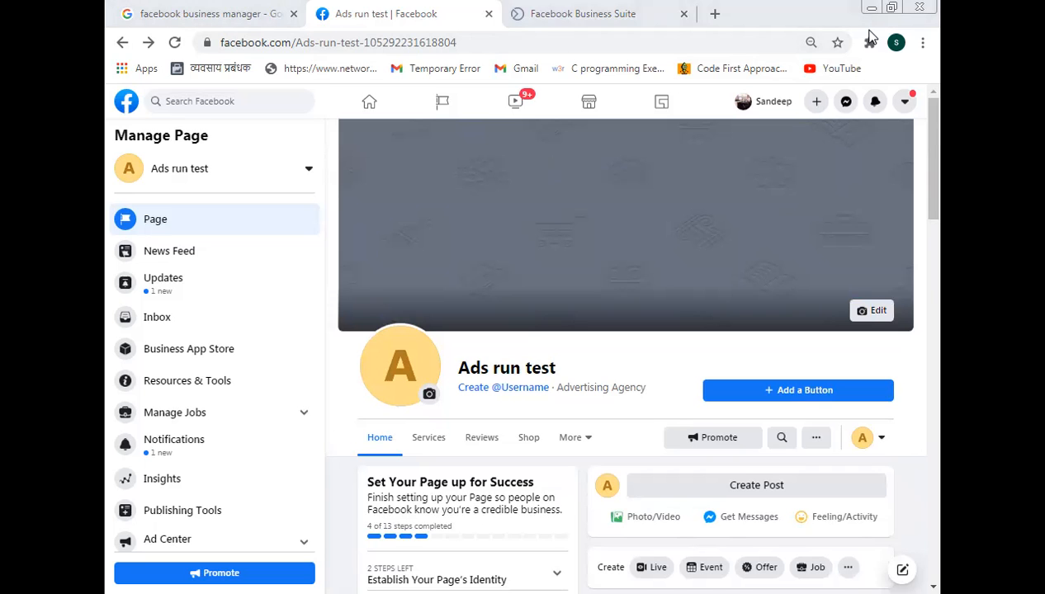
click(649, 21)
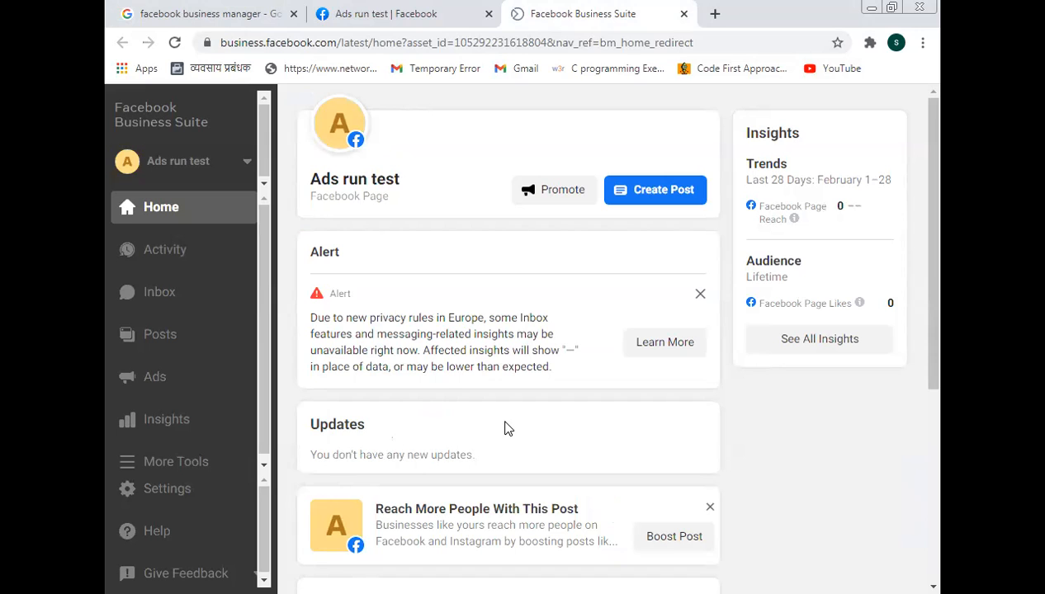
click(700, 294)
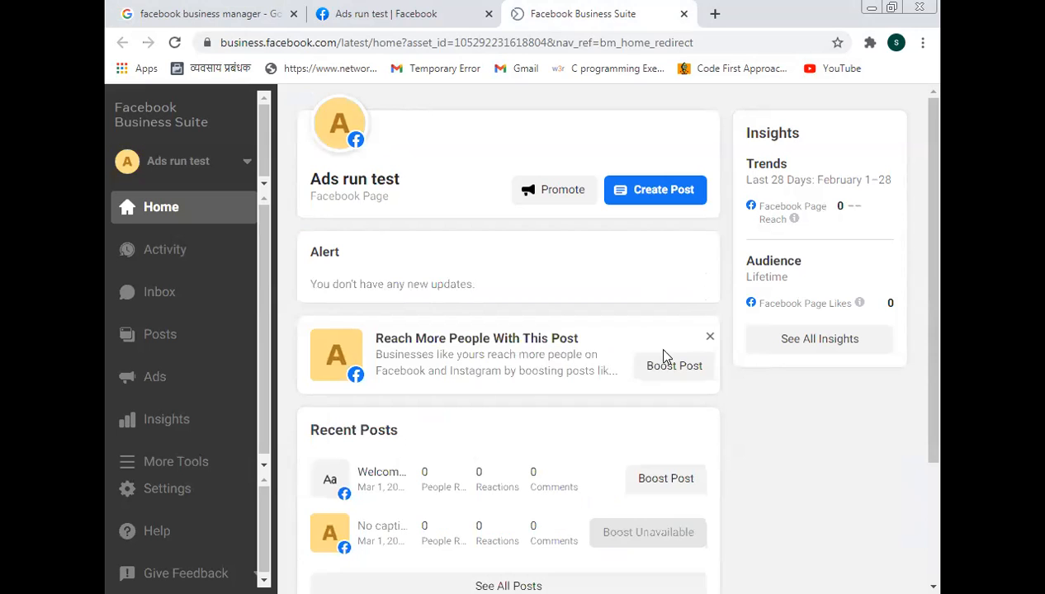
- Dismiss the suggestion to boost the post and open Ads Manager from the page's Ad Center
click(710, 337)
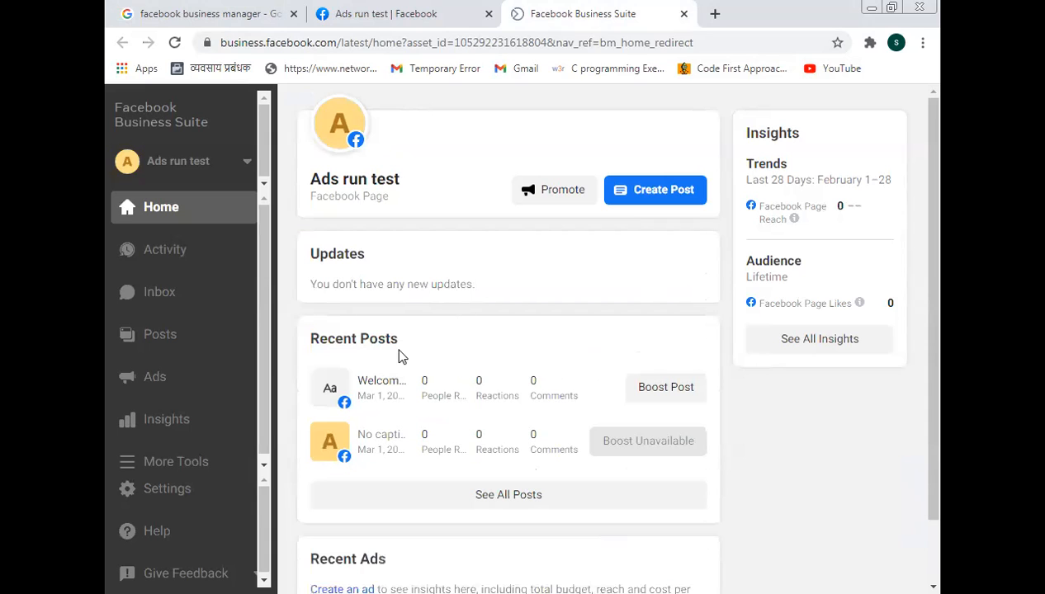
click(151, 379)
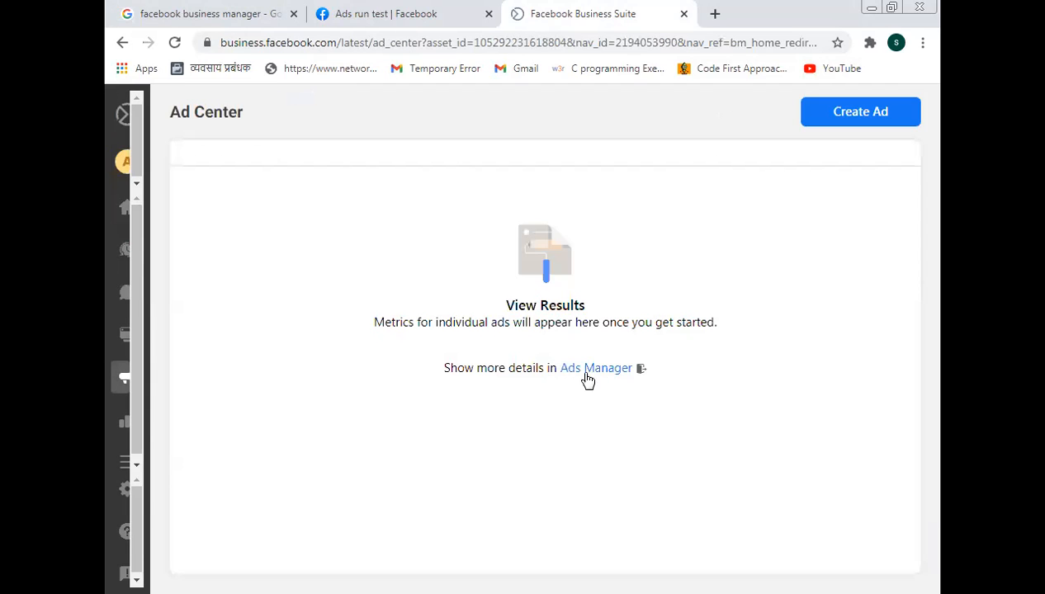
click(598, 373)
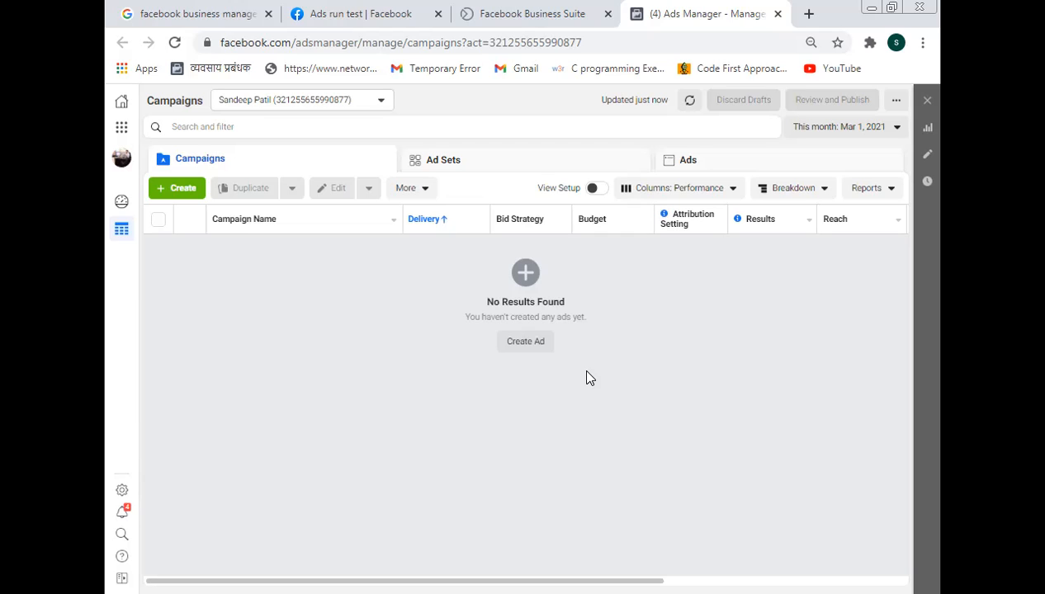
- Create a new campaign with Traffic as its objective
click(160, 193)
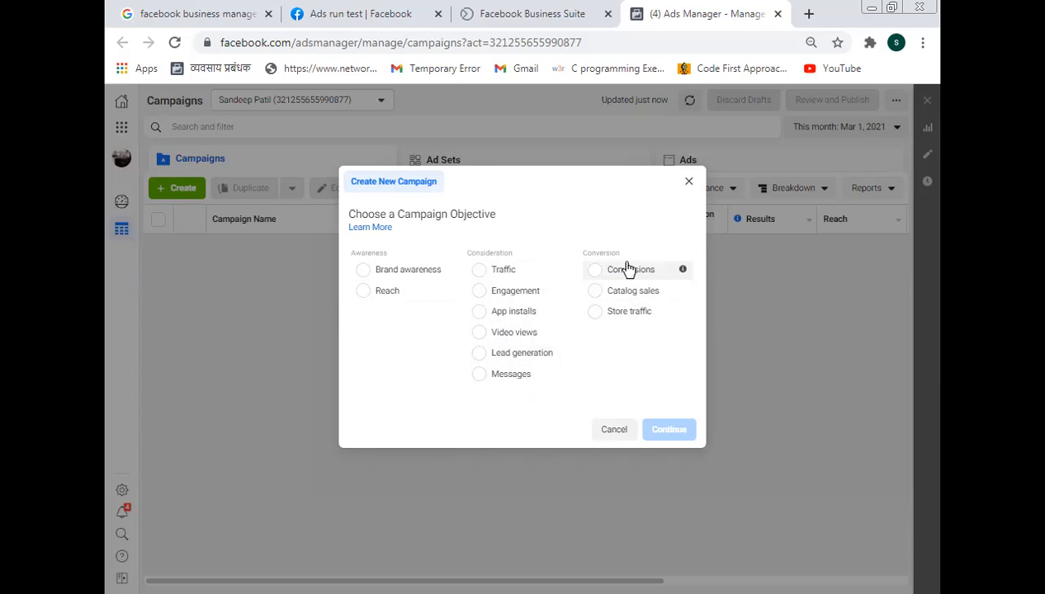
click(479, 289)
click(477, 221)
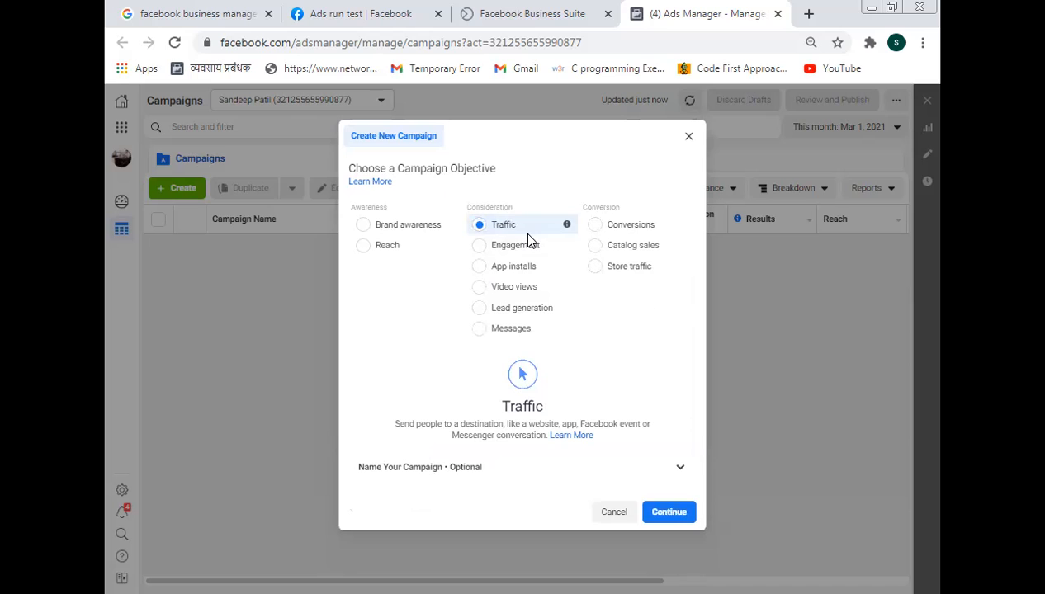
click(675, 512)
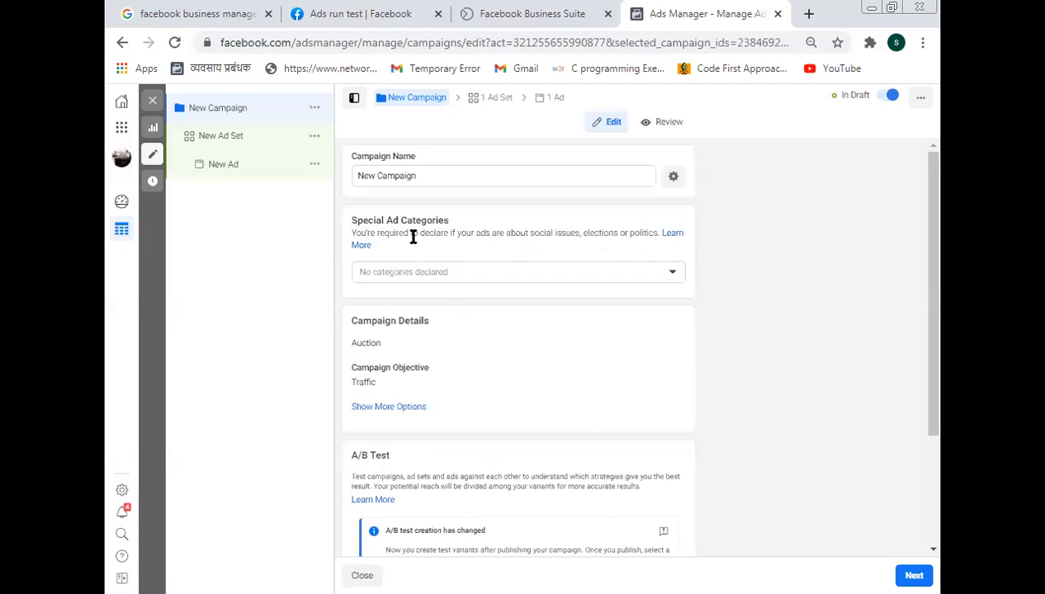
- Name the campaign test-1 and check the special ad categories, leaving none declared
drag(429, 176, 340, 176)
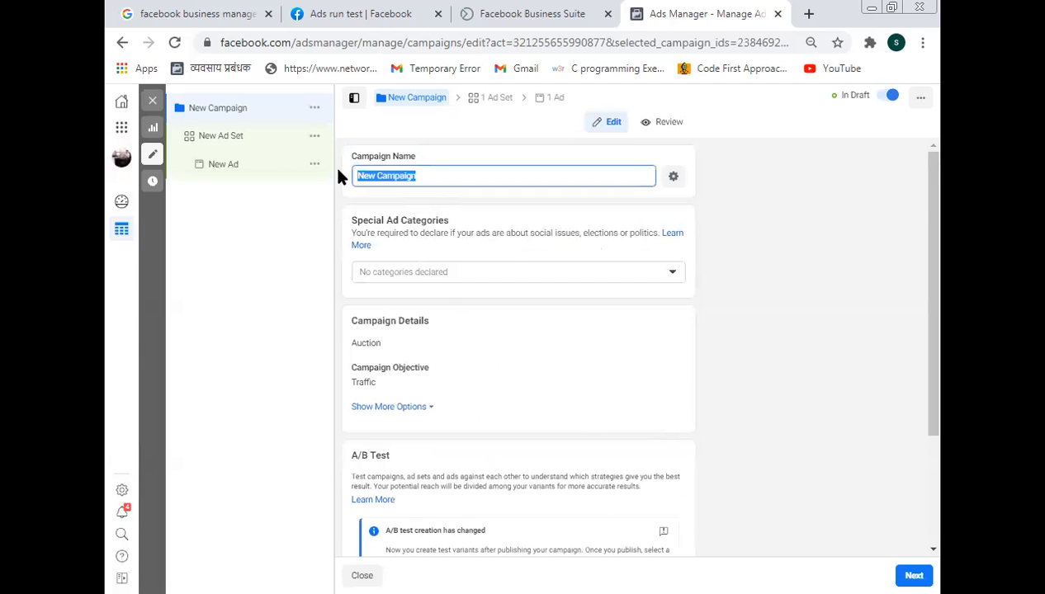
text(t)
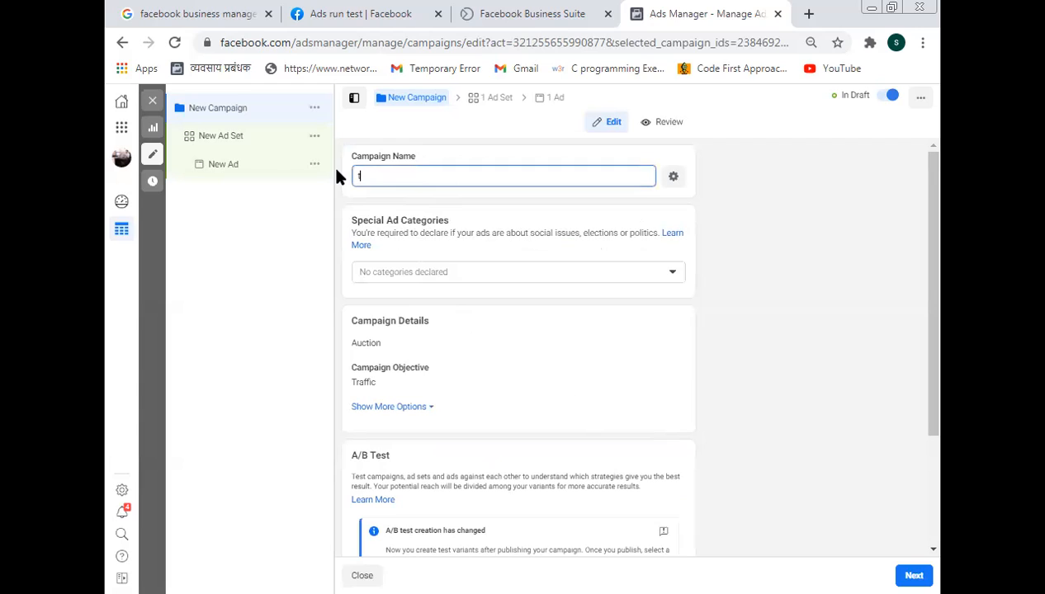
text(est-1)
click(403, 274)
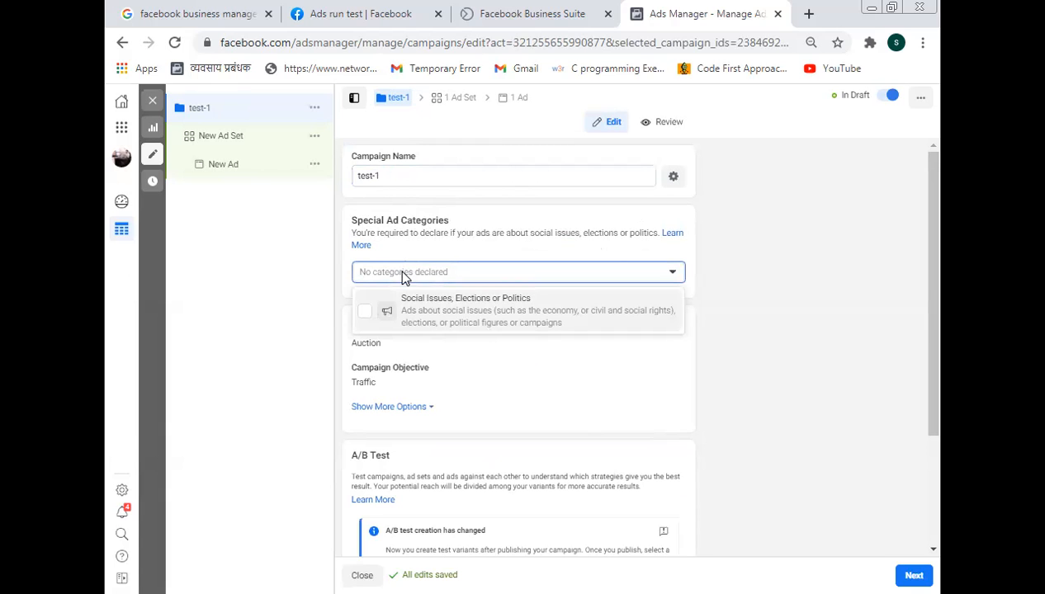
click(699, 314)
- Show the extra campaign detail options and start the A/B test setup with this campaign as the control
scroll(429, 454, down, 1)
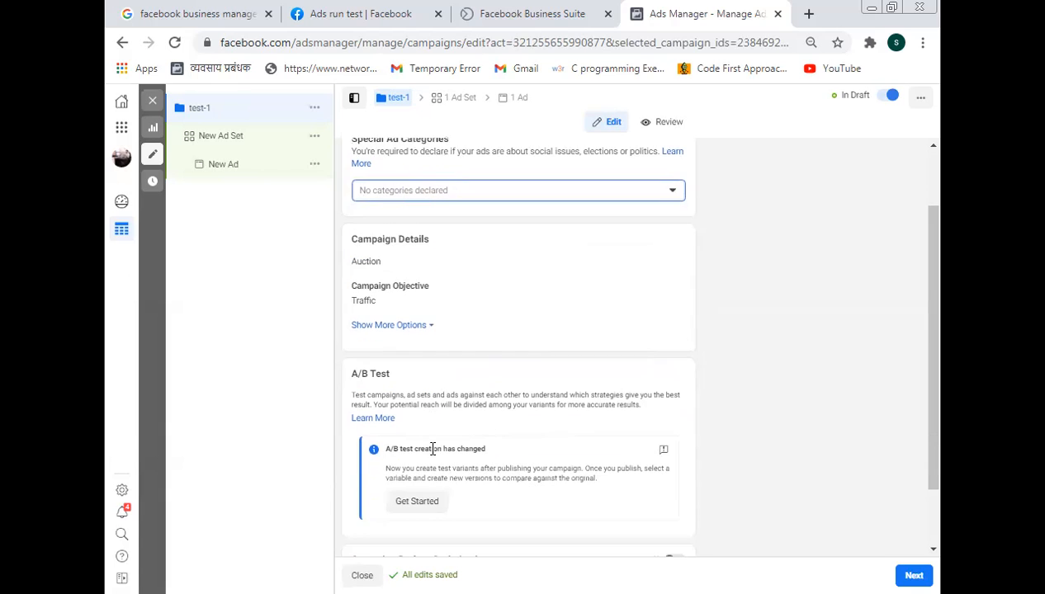
click(420, 326)
scroll(443, 413, down, 1)
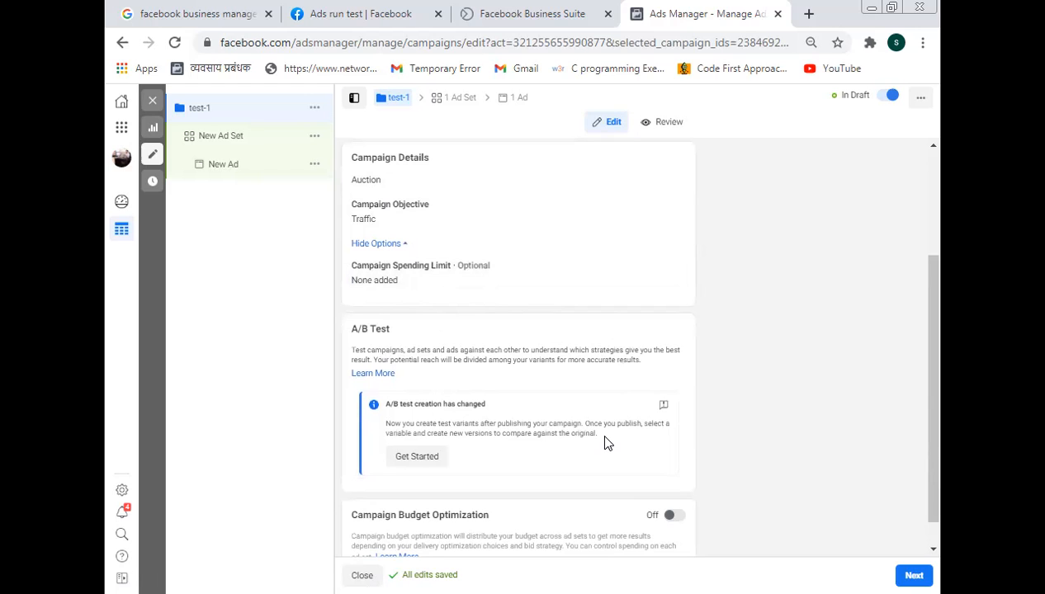
scroll(605, 443, down, 1)
click(407, 424)
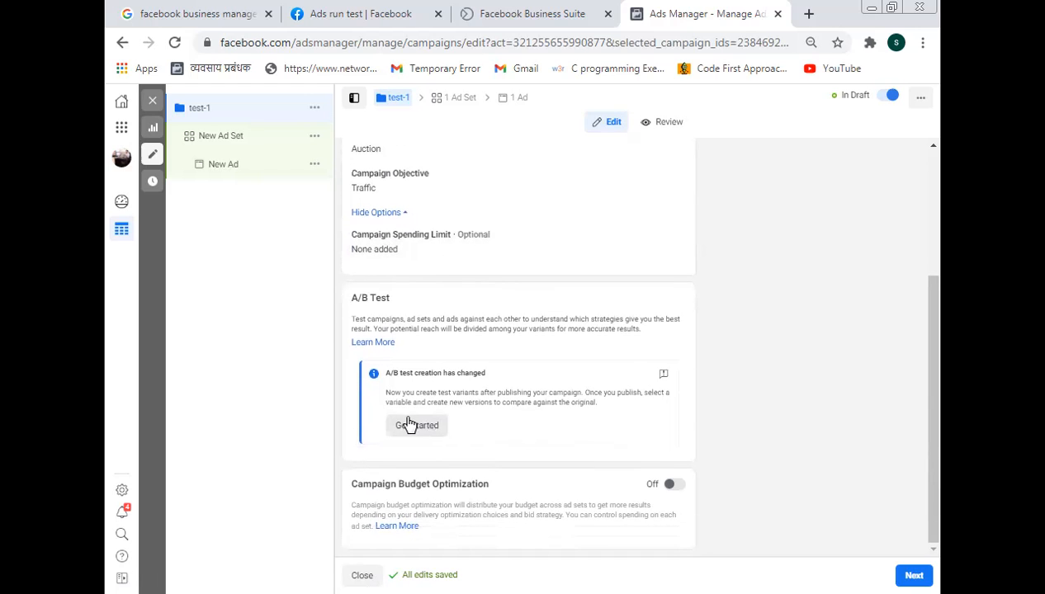
scroll(417, 464, down, 1)
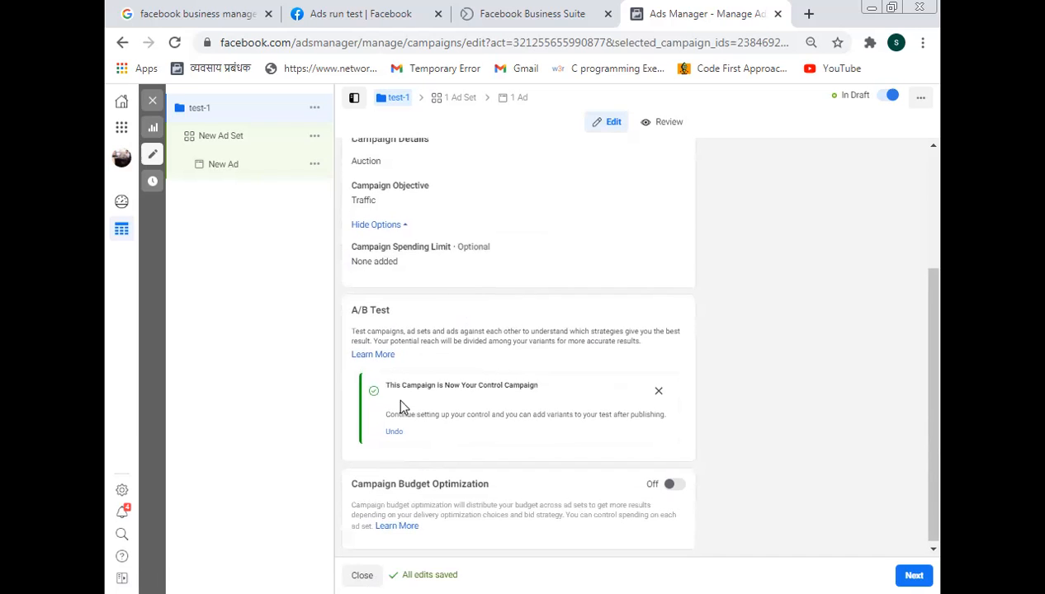
drag(396, 385, 536, 387)
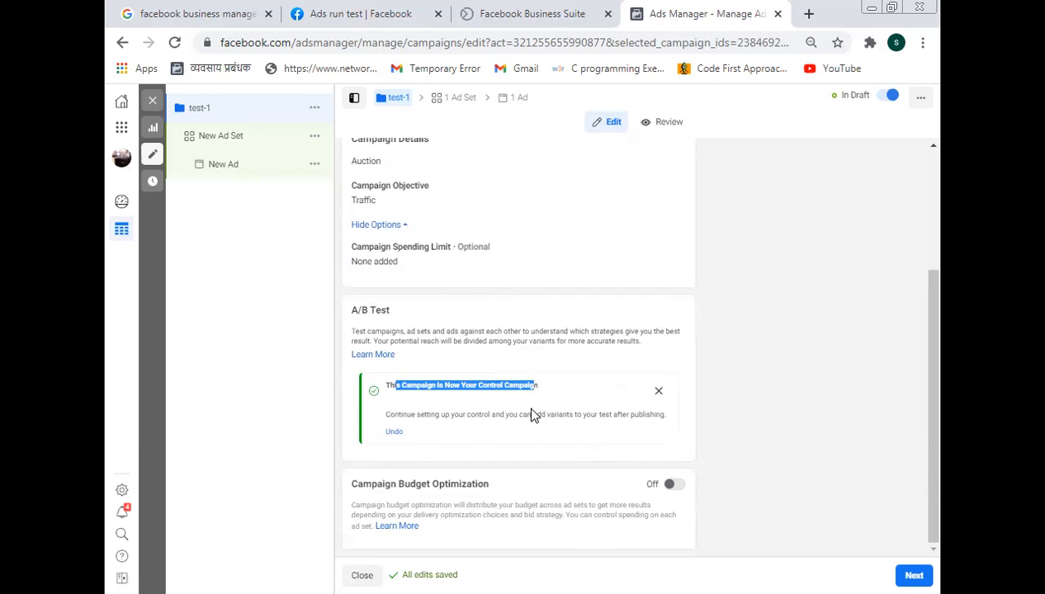
- Turn on campaign budget optimization and try a daily budget of ₹50
click(672, 485)
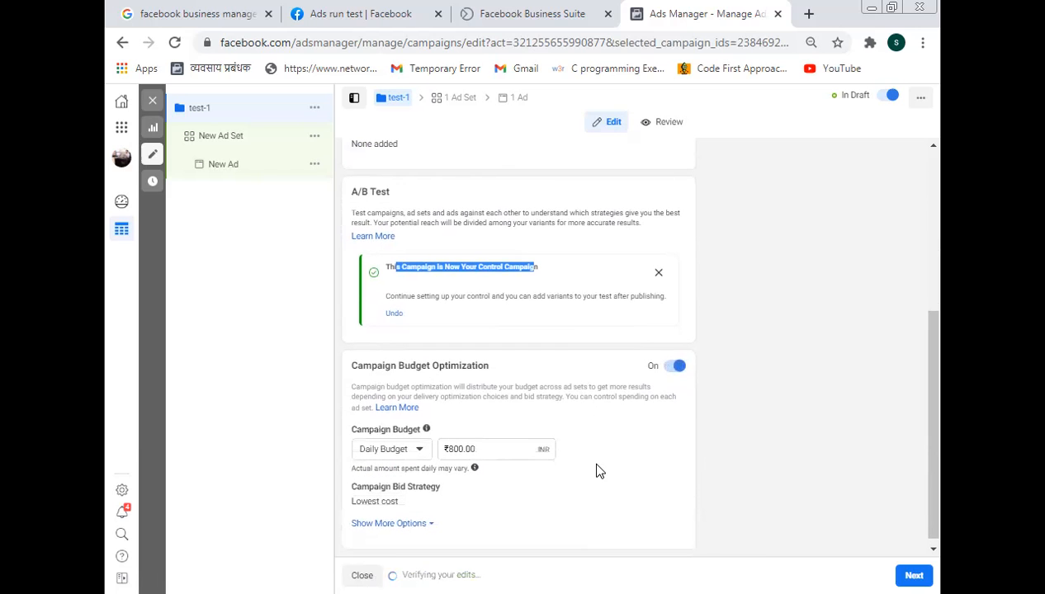
click(479, 449)
double_click(494, 449)
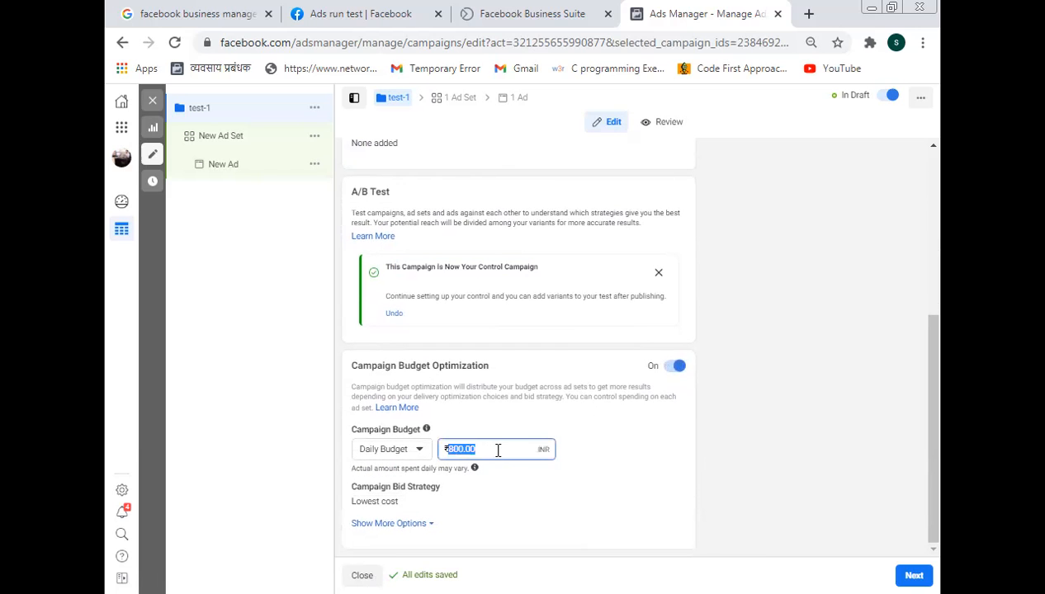
text(50.00)
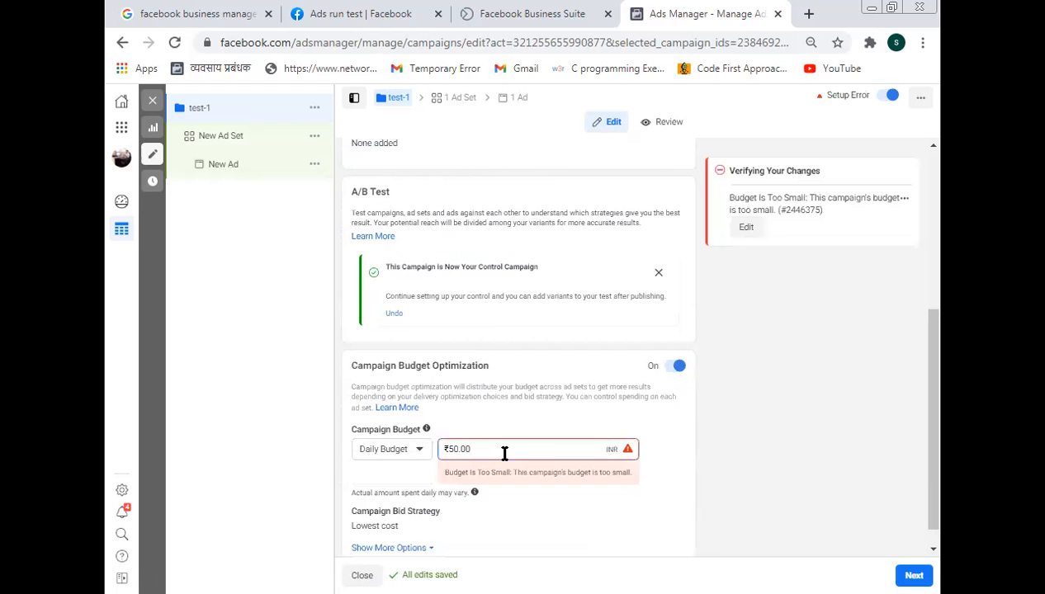
drag(480, 472, 528, 471)
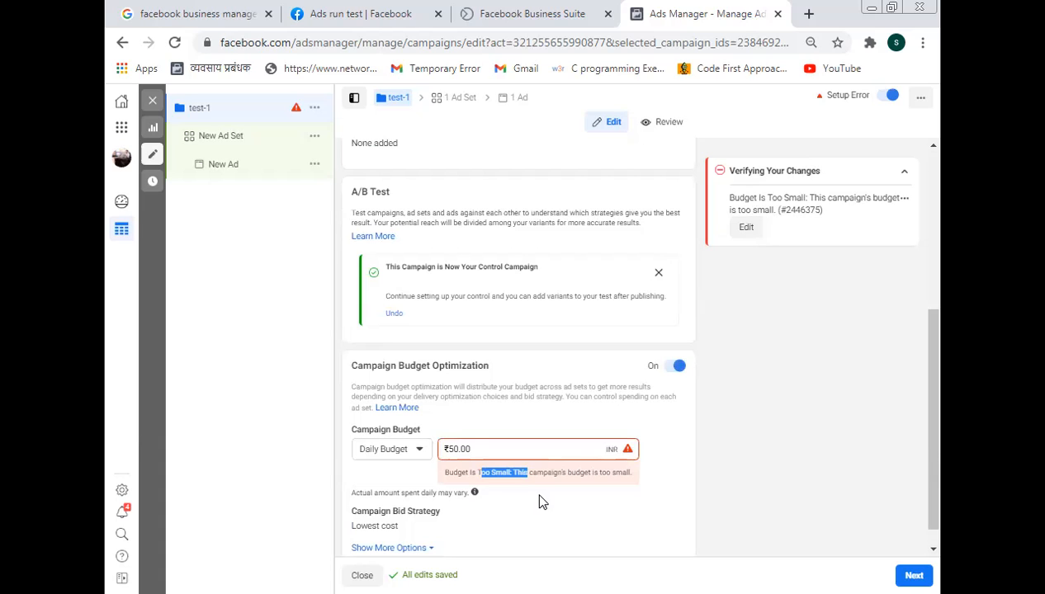
- Set the campaign budget to ₹80 and check the budget types, keeping Daily Budget
double_click(474, 449)
text(80)
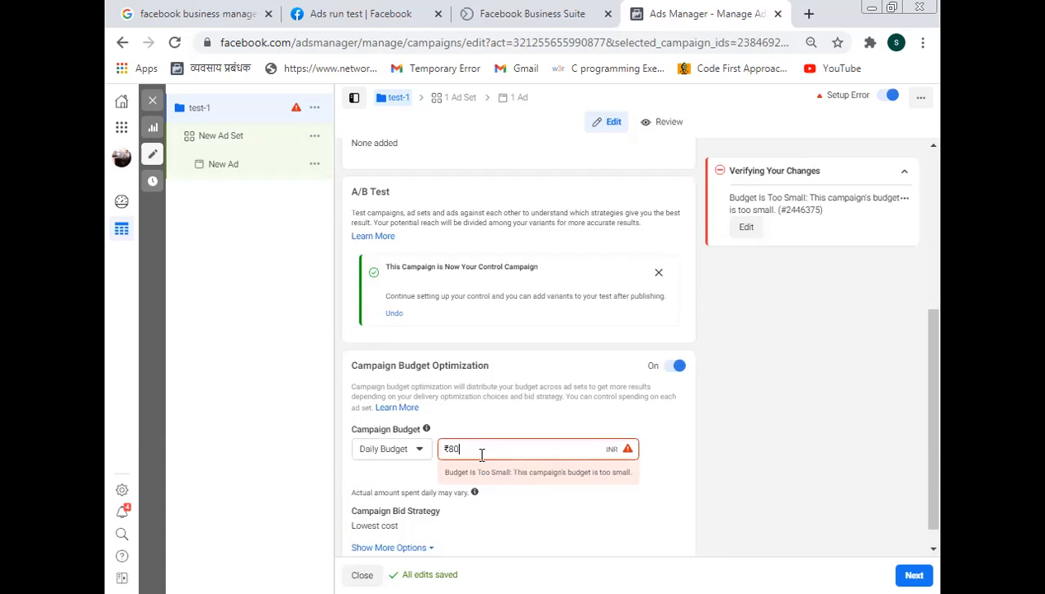
click(521, 500)
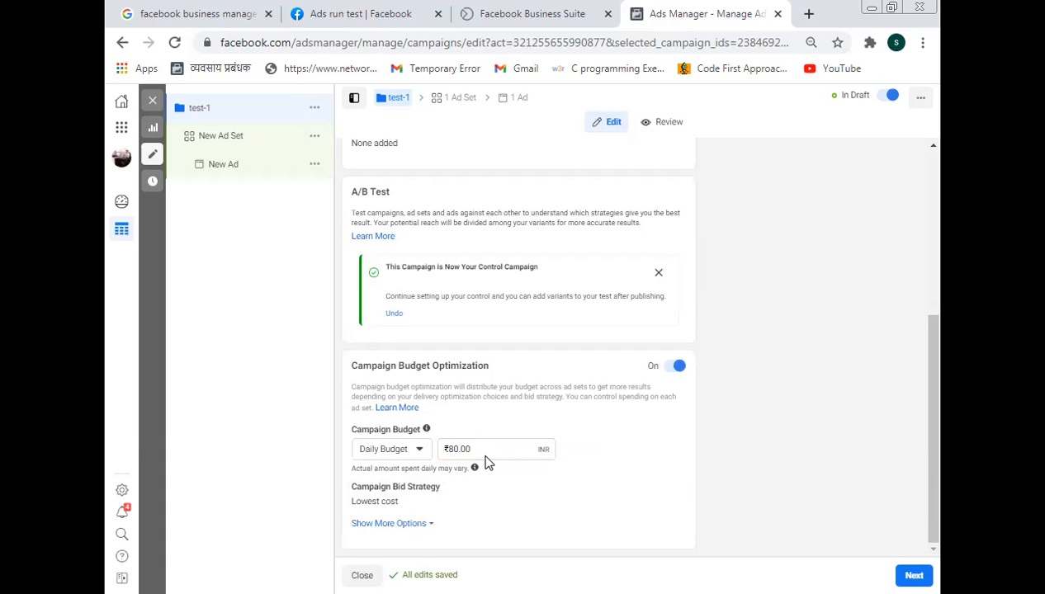
click(418, 454)
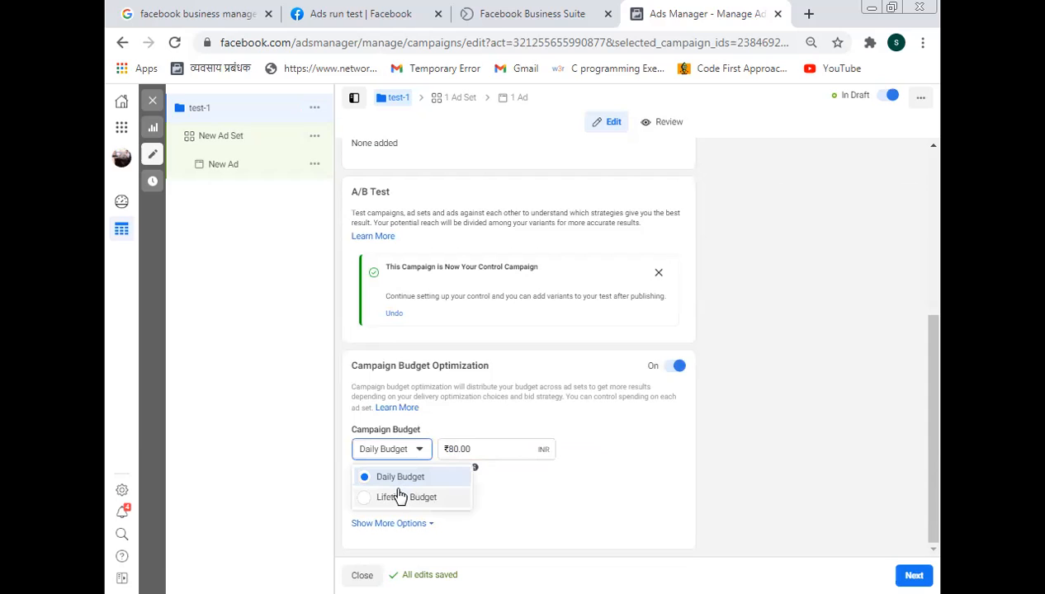
click(535, 516)
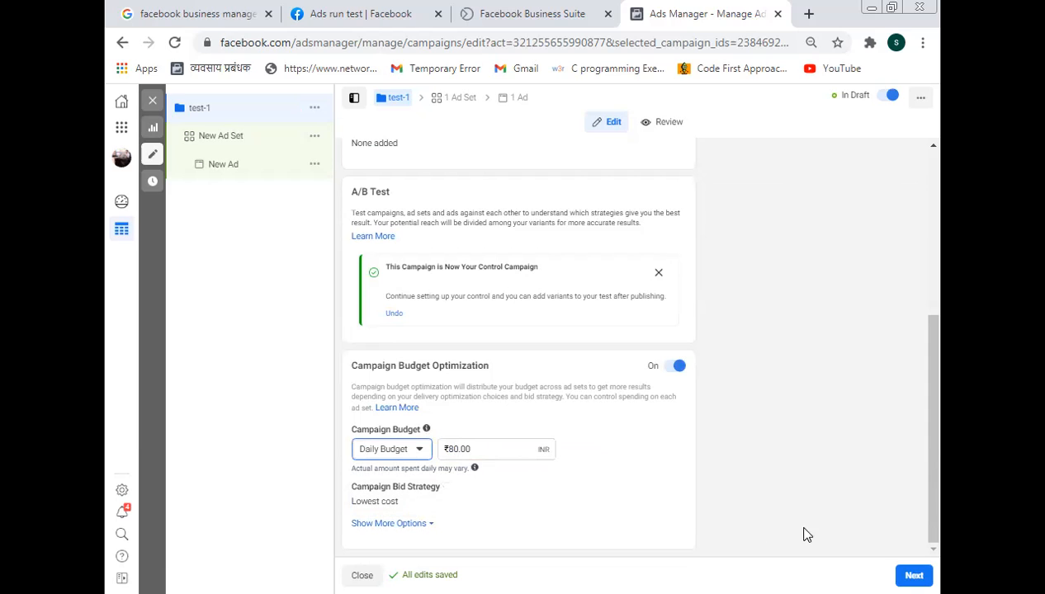
- Continue to the ad set settings and name the ad set test-1
click(914, 575)
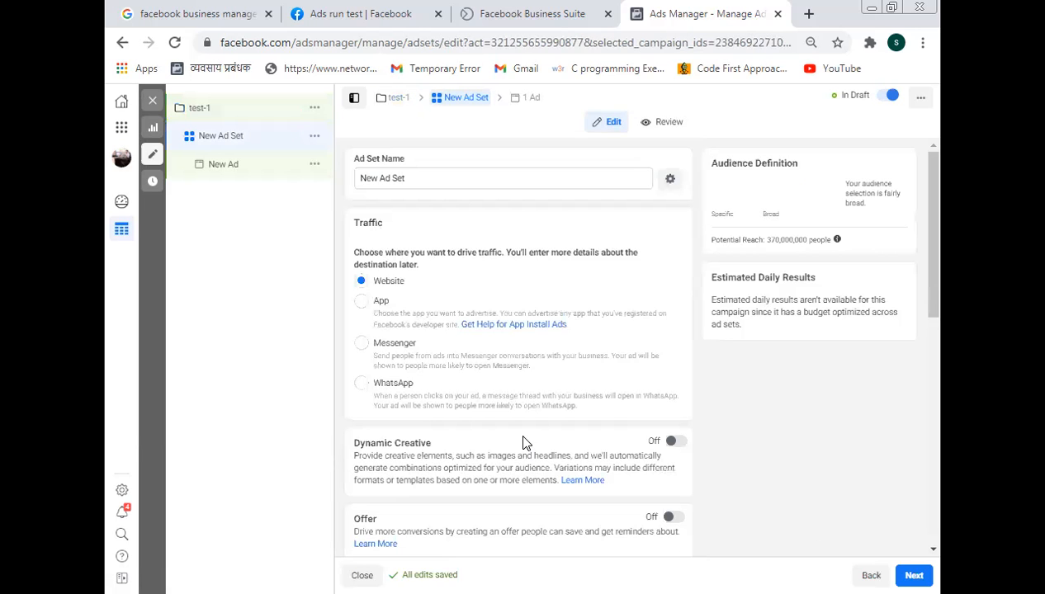
drag(427, 178, 341, 183)
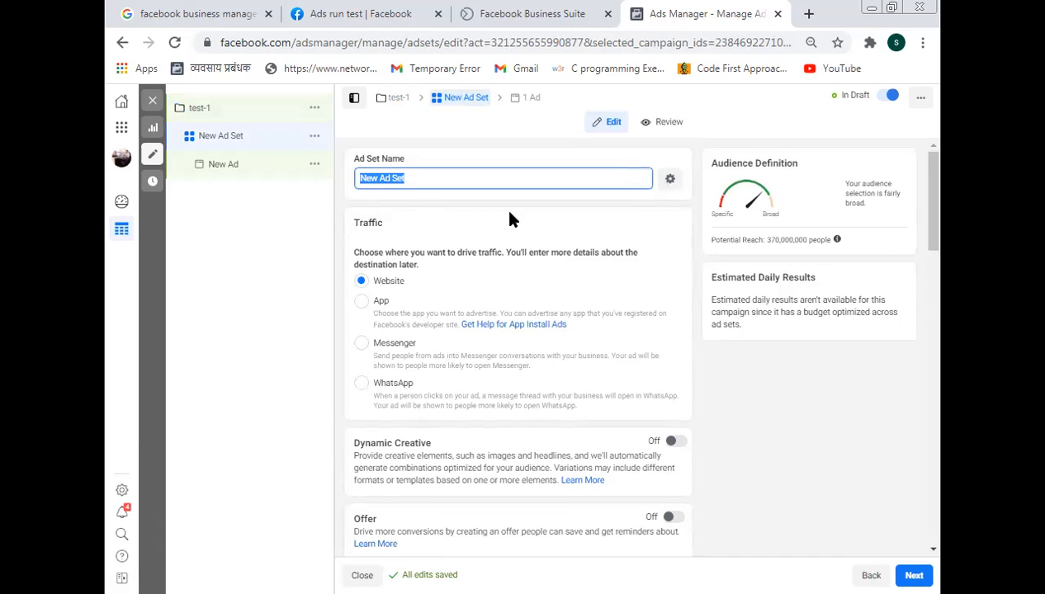
text(test-1)
click(485, 291)
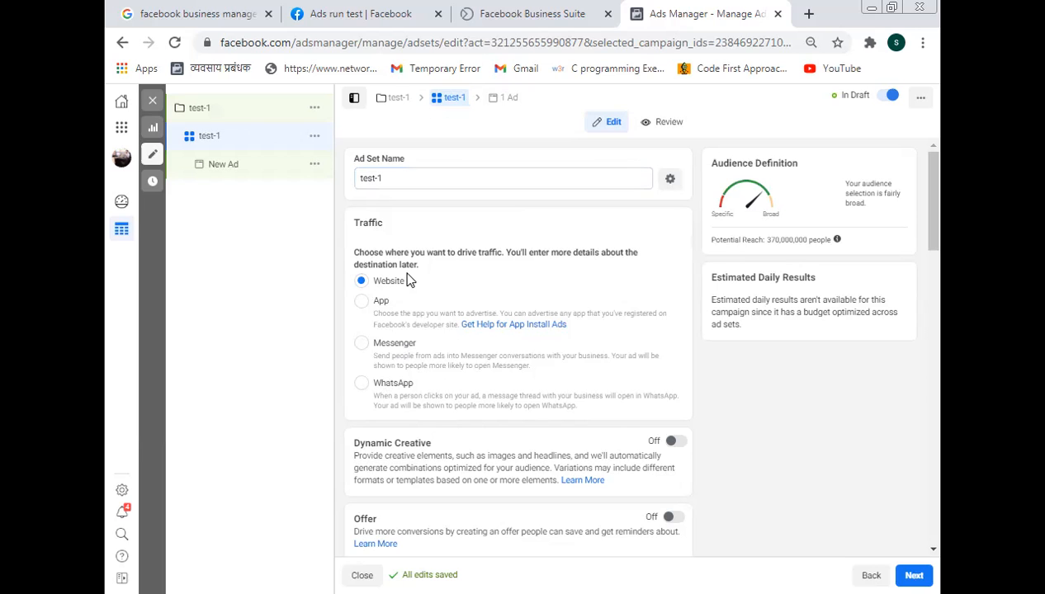
- Turn on Dynamic Creative for the ad set, accepting the explanation of how it works
scroll(439, 417, down, 1)
click(677, 364)
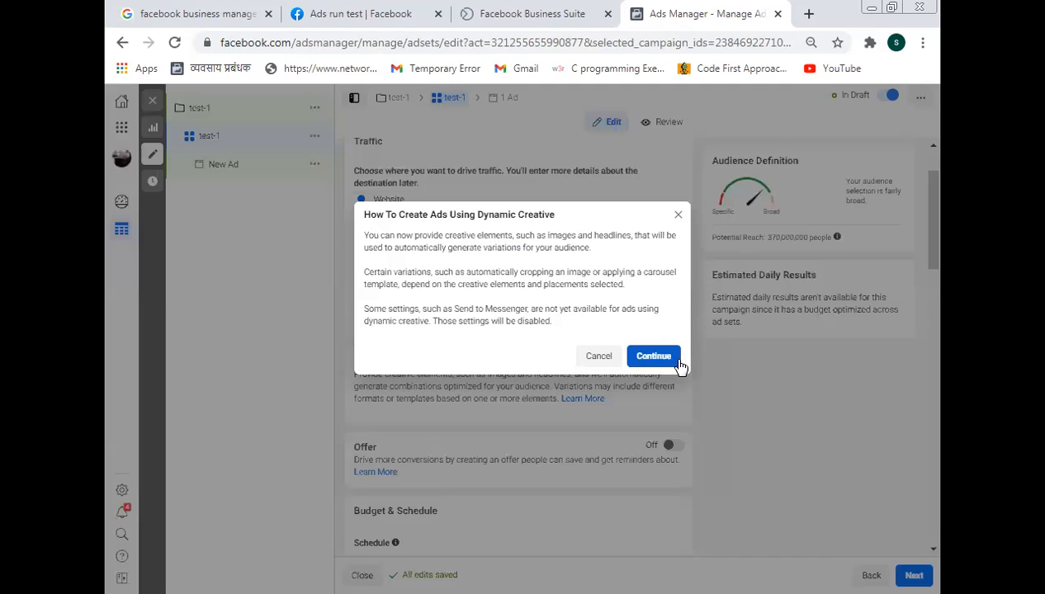
click(656, 358)
drag(366, 374, 476, 375)
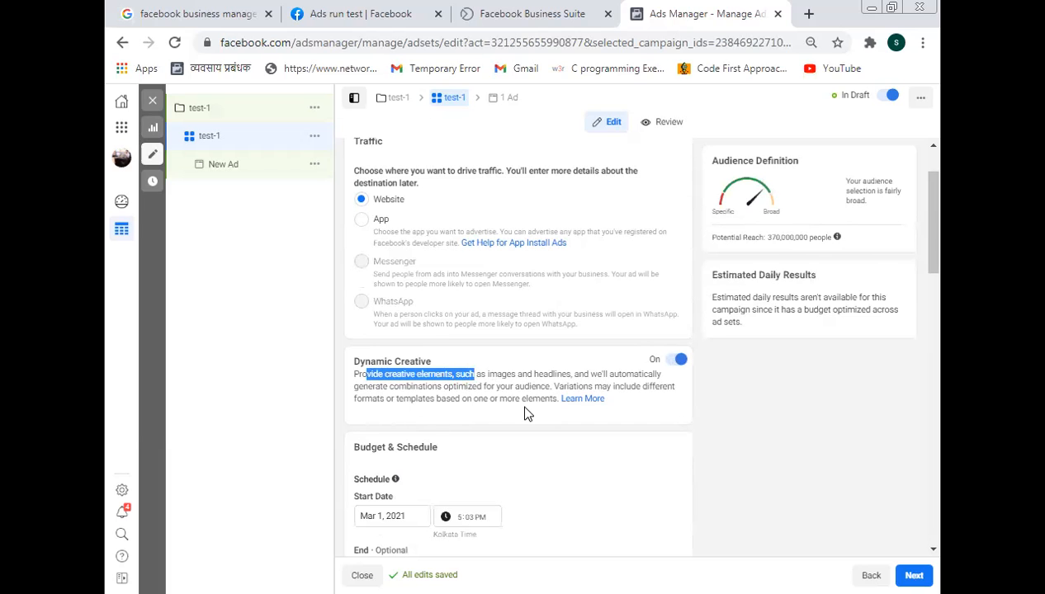
click(450, 387)
- Choose March 1, 2021 as the ad set's start date and review the start time and optional end date
scroll(583, 405, down, 2)
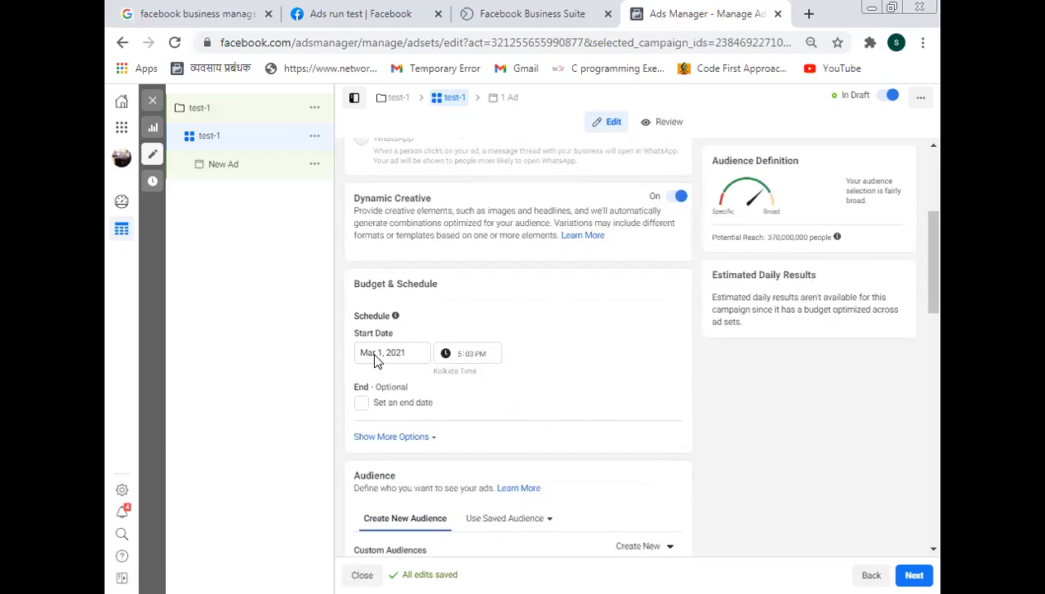
click(365, 351)
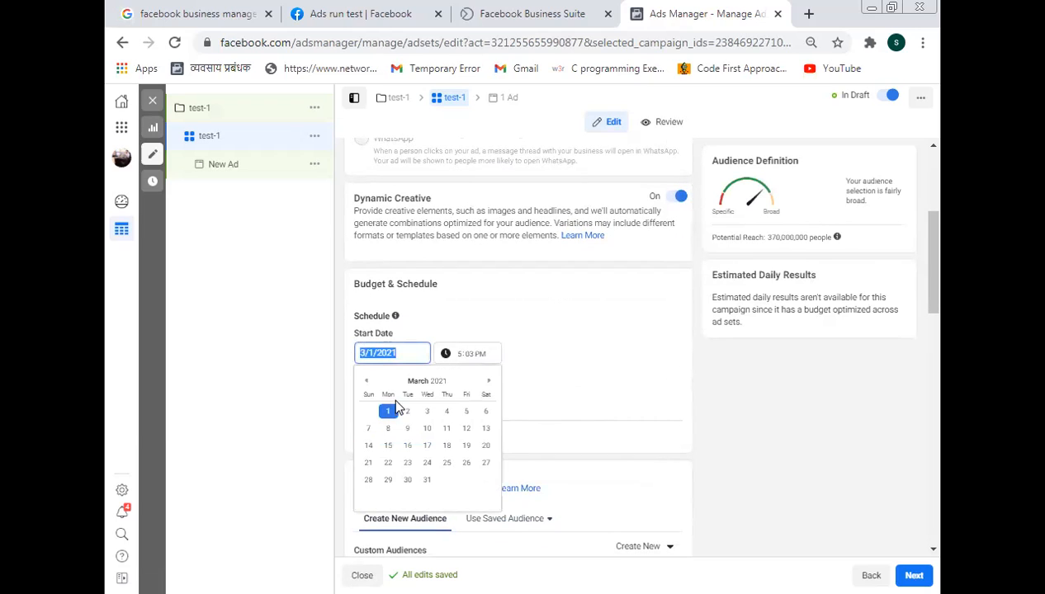
click(389, 411)
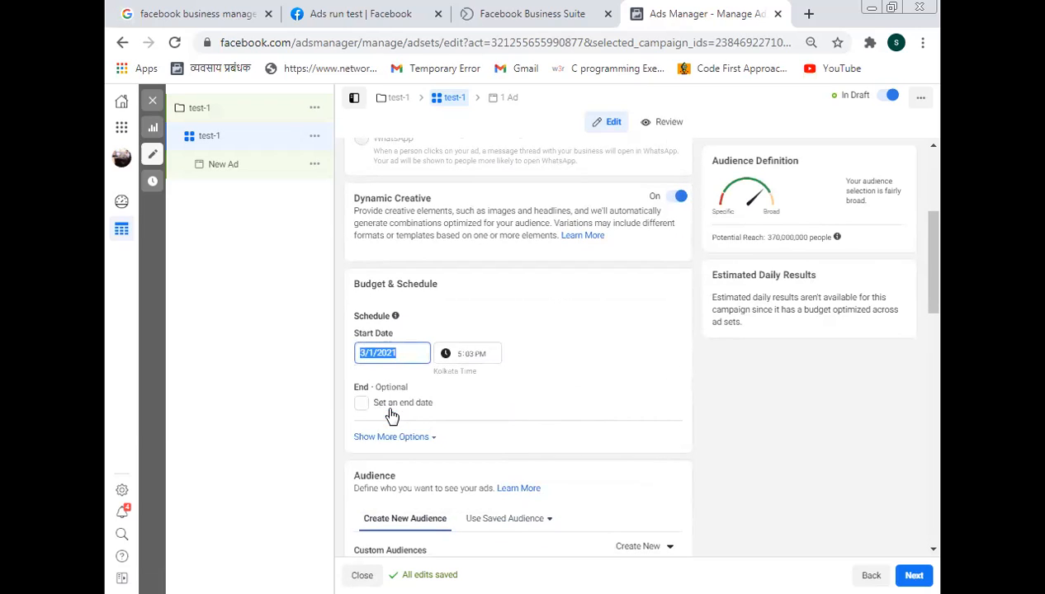
click(411, 355)
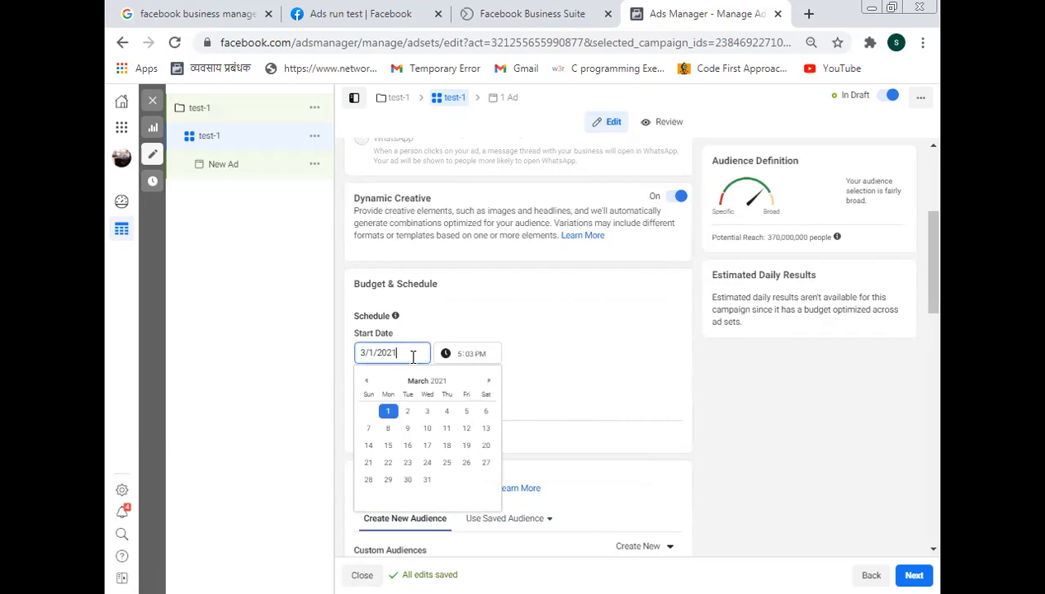
click(463, 357)
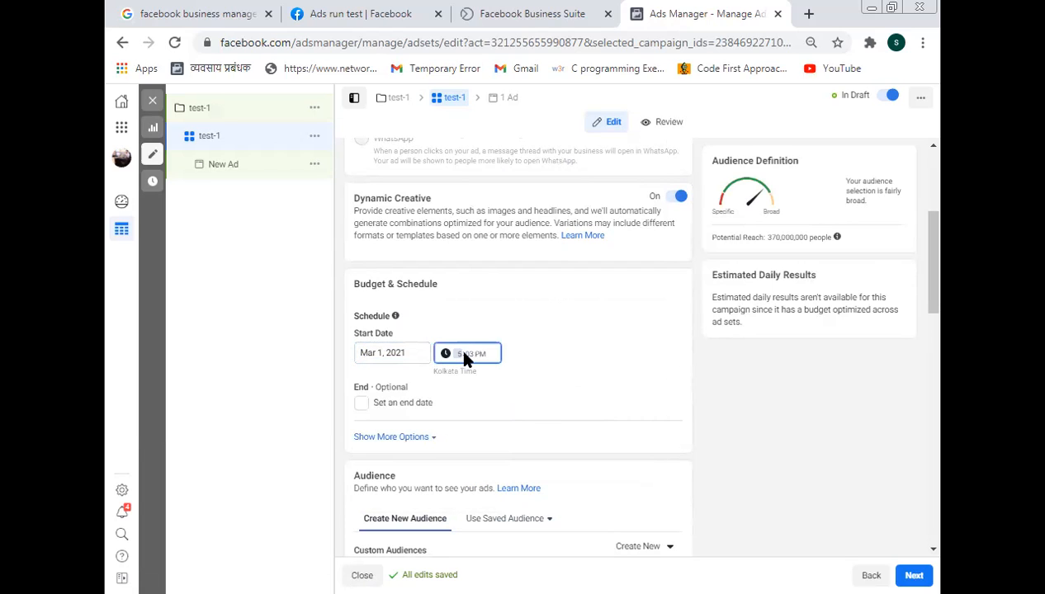
click(475, 404)
drag(375, 413, 444, 418)
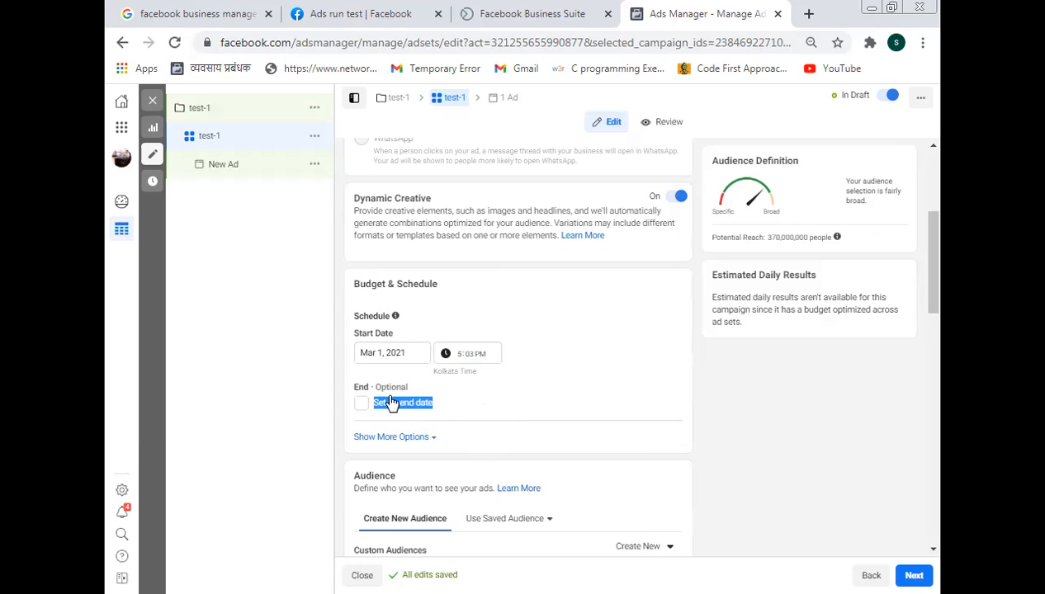
- Show the additional budget and schedule options and look over the spend limits and the audience section
scroll(389, 406, down, 1)
click(428, 361)
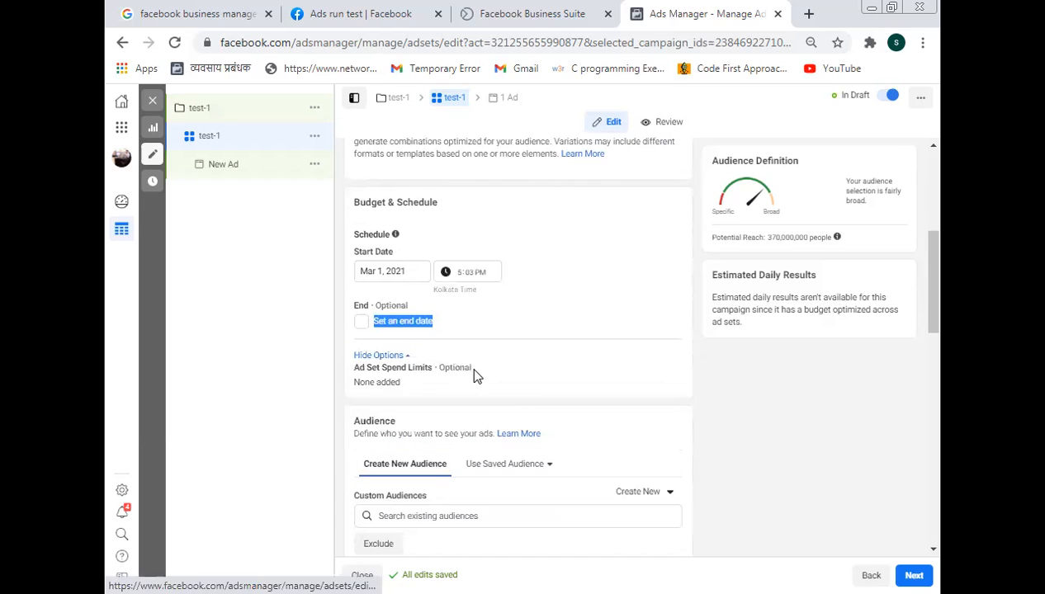
scroll(535, 428, down, 1)
scroll(535, 427, down, 1)
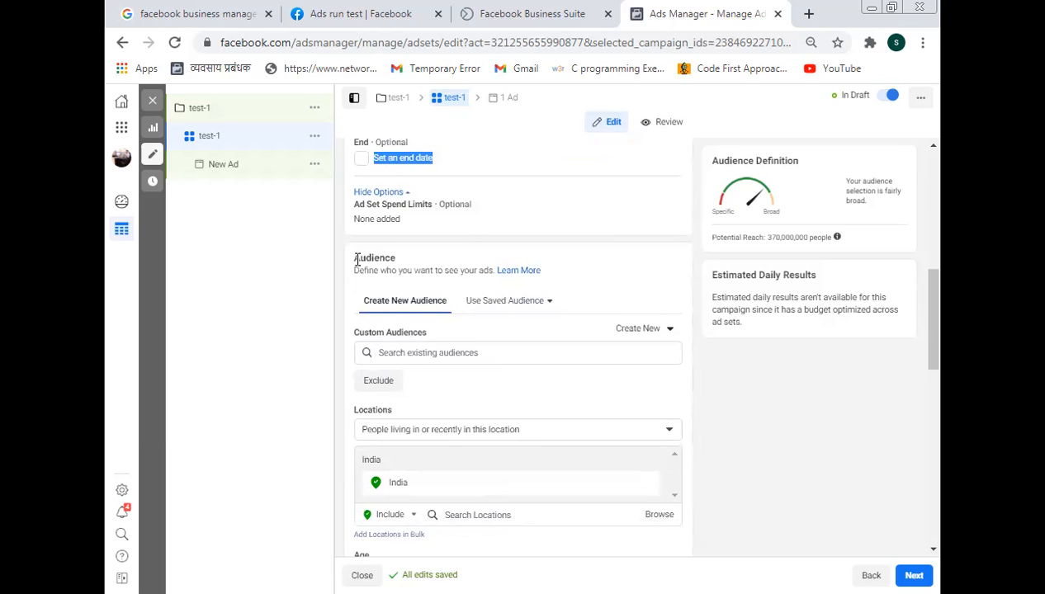
- Set the ad set's audience location to the city of Mumbai, Maharashtra, India, replacing the whole-country targeting
drag(357, 260, 417, 255)
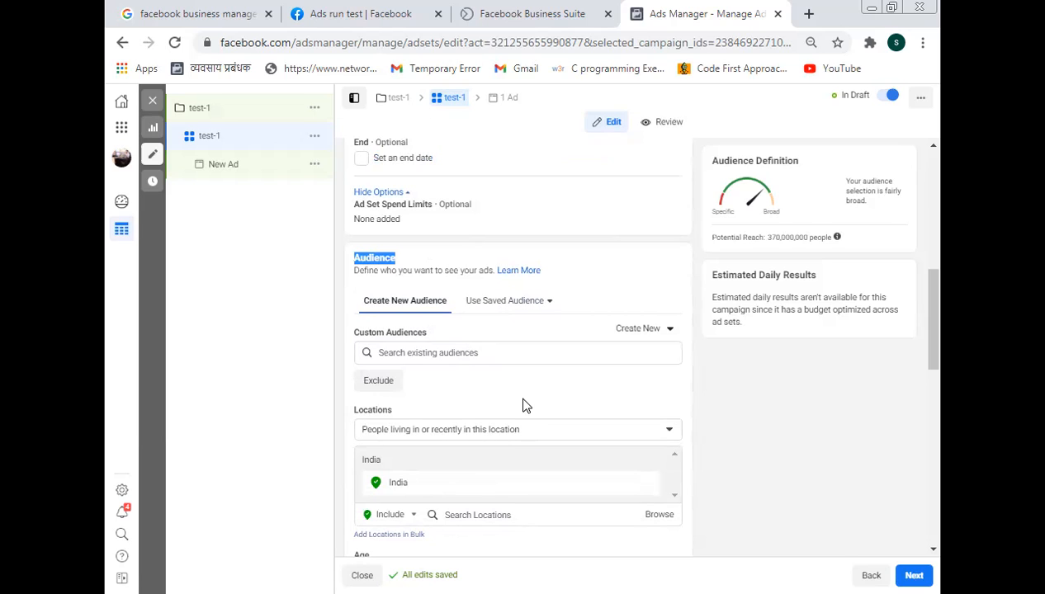
scroll(520, 409, down, 1)
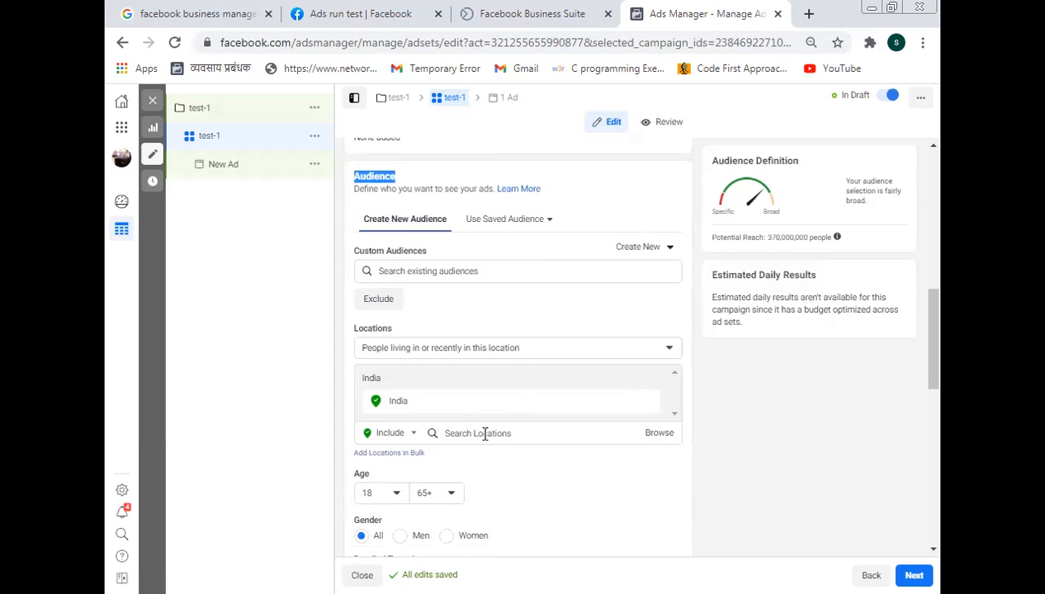
click(485, 434)
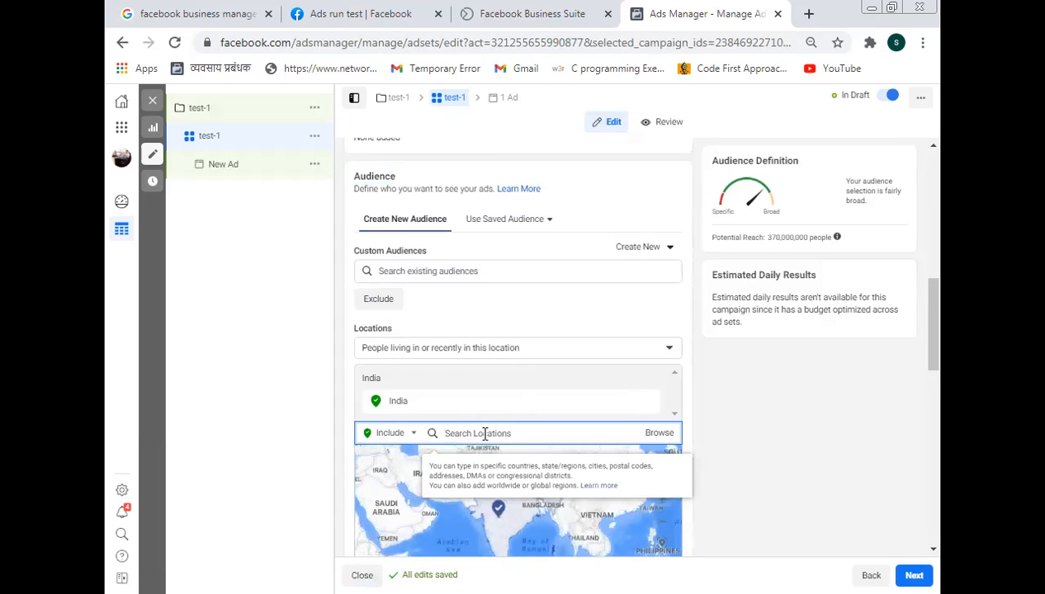
text(in)
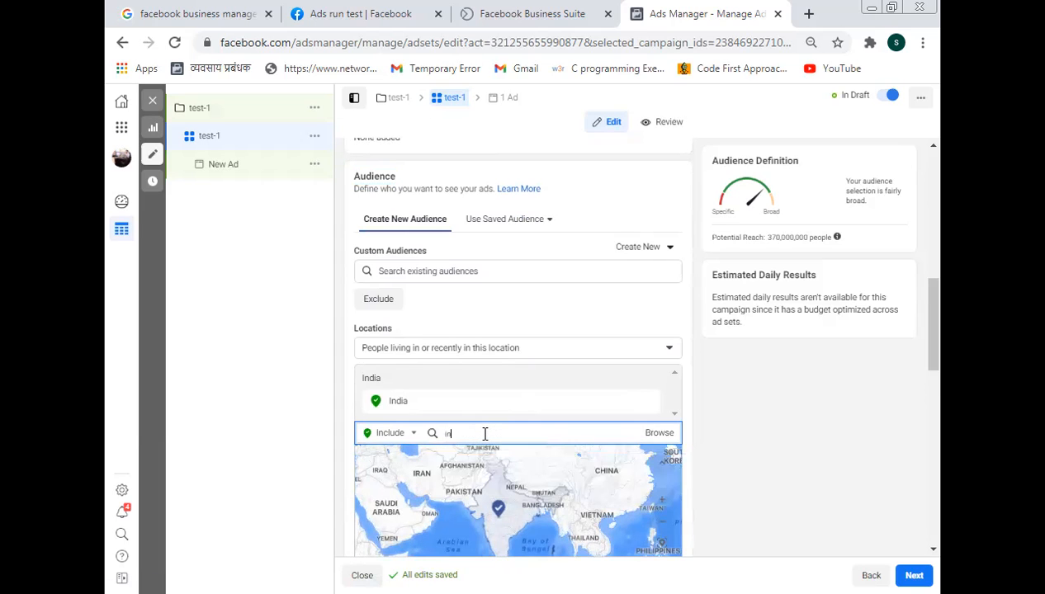
key(BackSpace)
key(BackSpace)
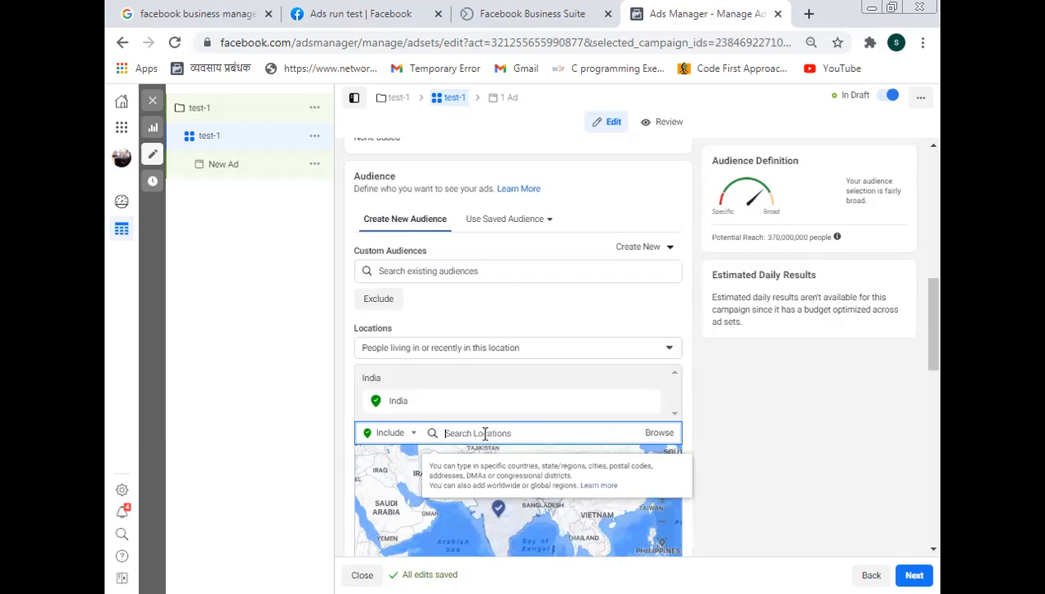
text(mumbai)
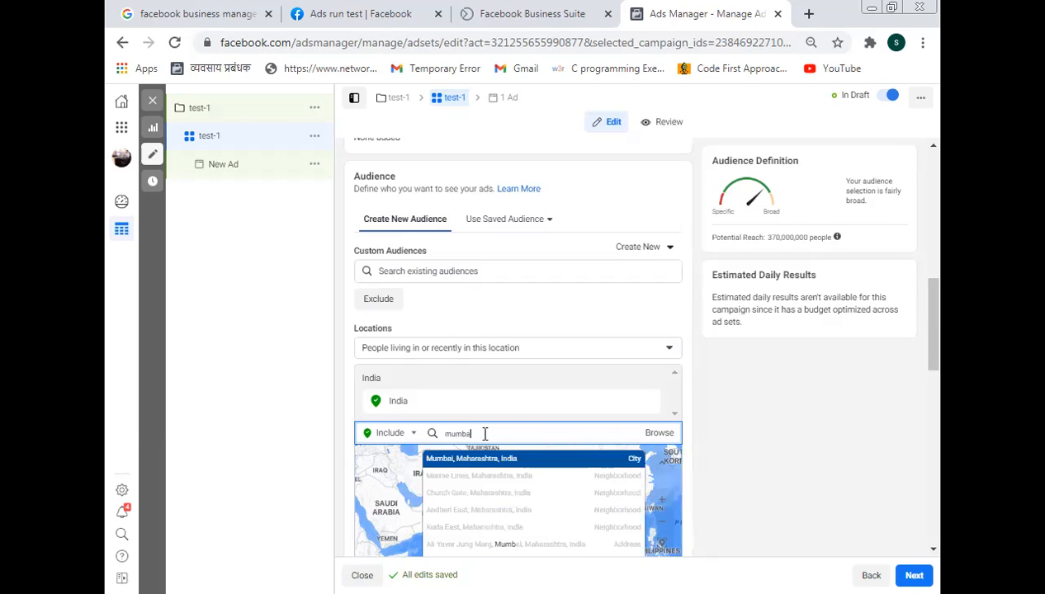
text(i)
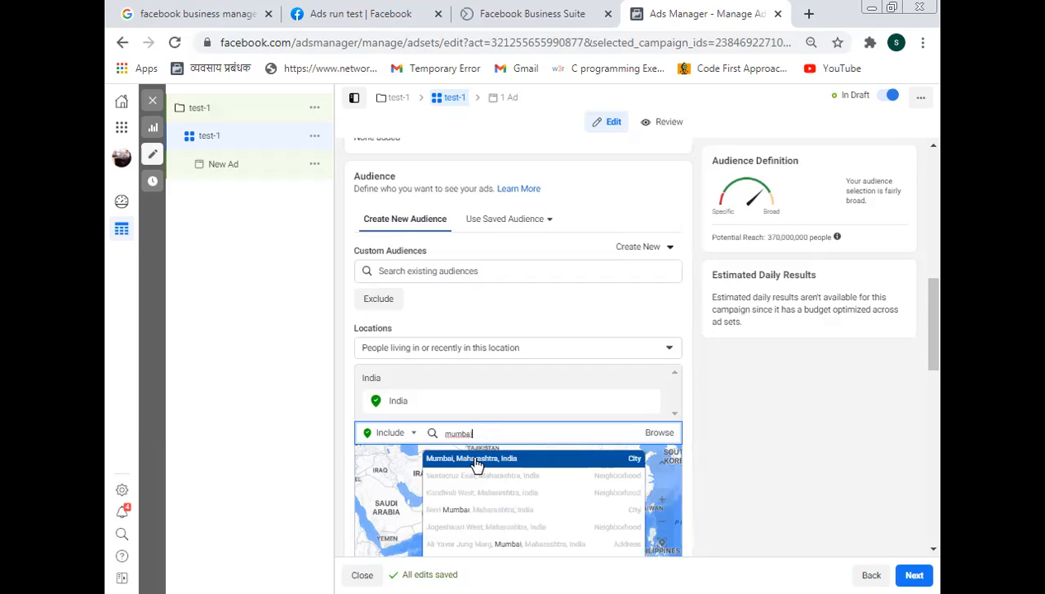
click(472, 458)
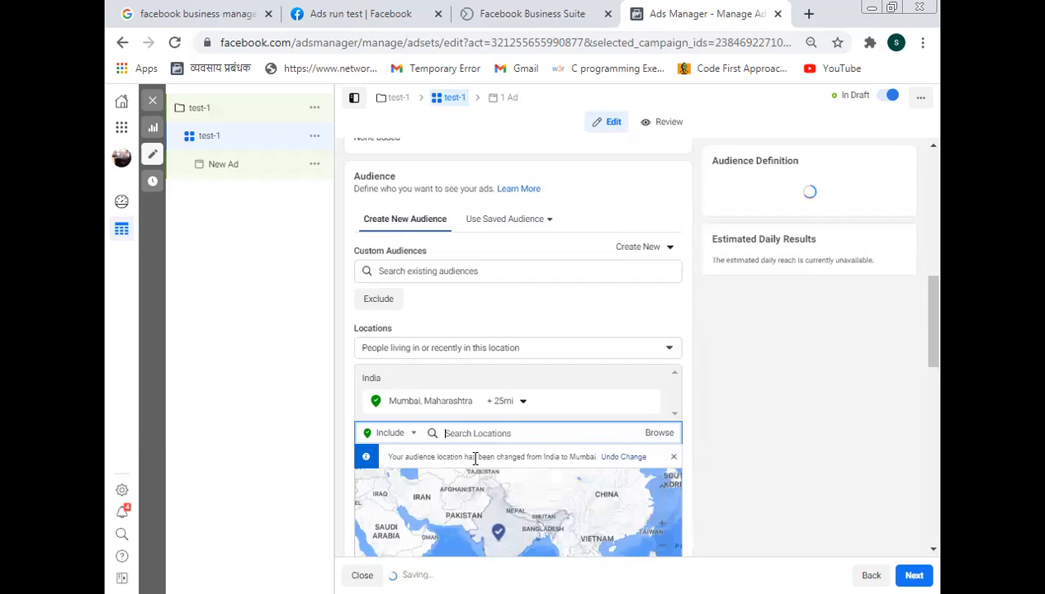
- Reduce the targeting radius around Mumbai to 10 miles
click(506, 402)
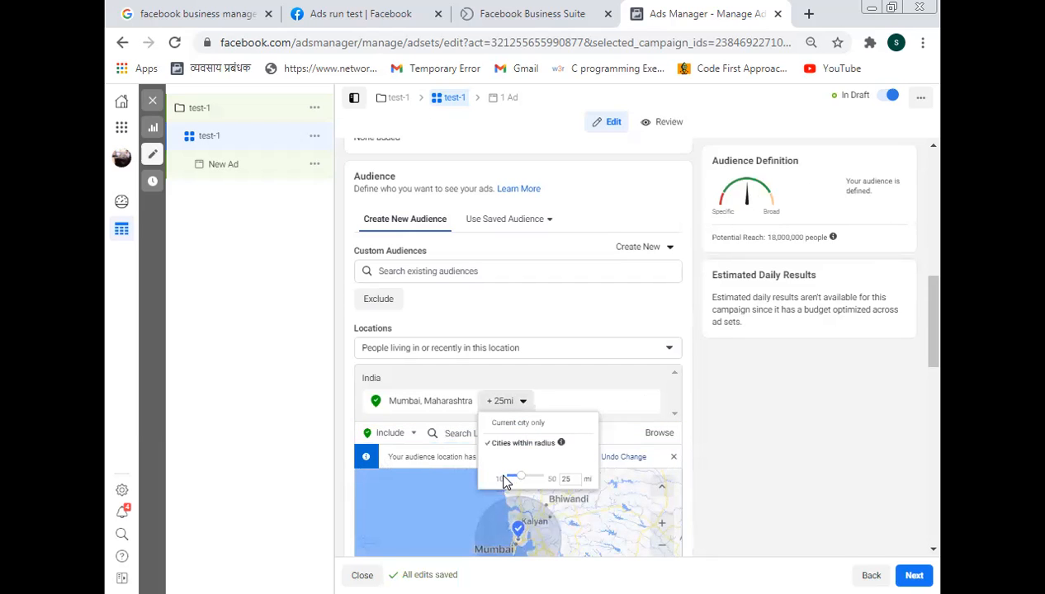
drag(519, 477, 507, 477)
click(605, 400)
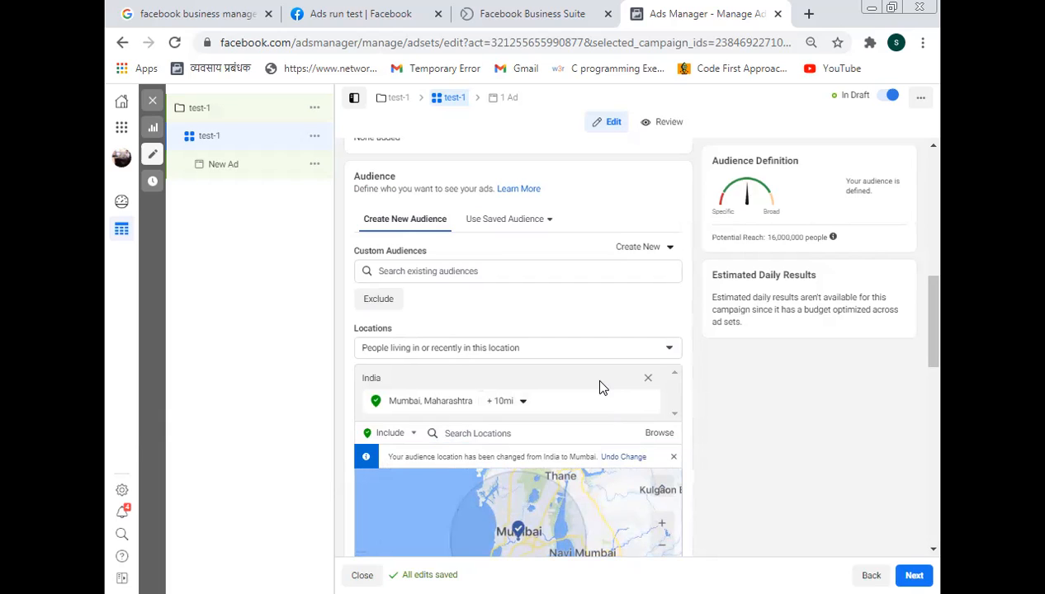
- Review the Mumbai radius options and browse the region groups offered as audience locations
scroll(516, 411, down, 1)
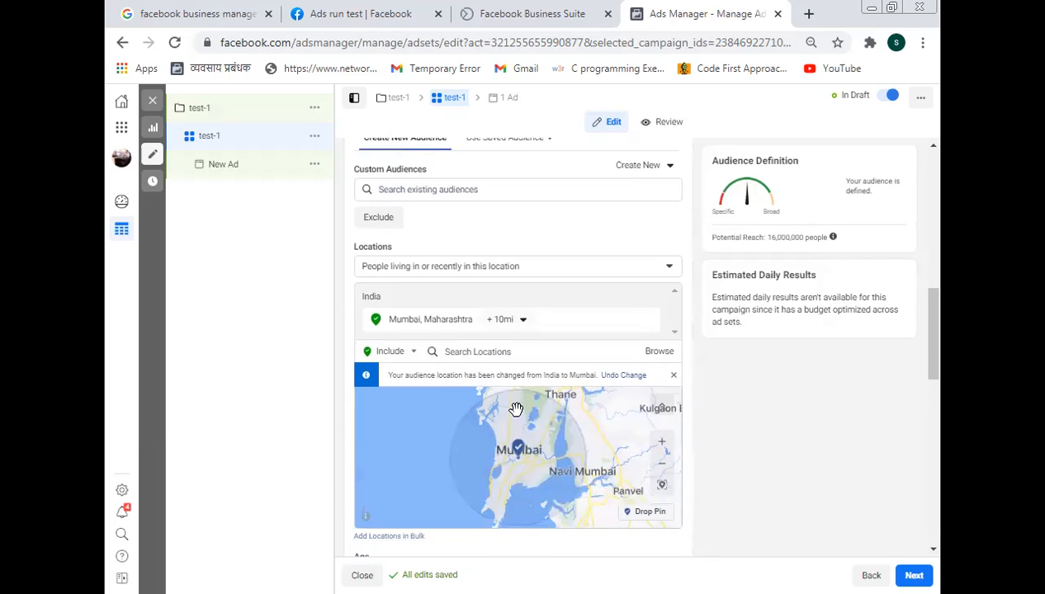
click(505, 322)
drag(506, 397, 493, 395)
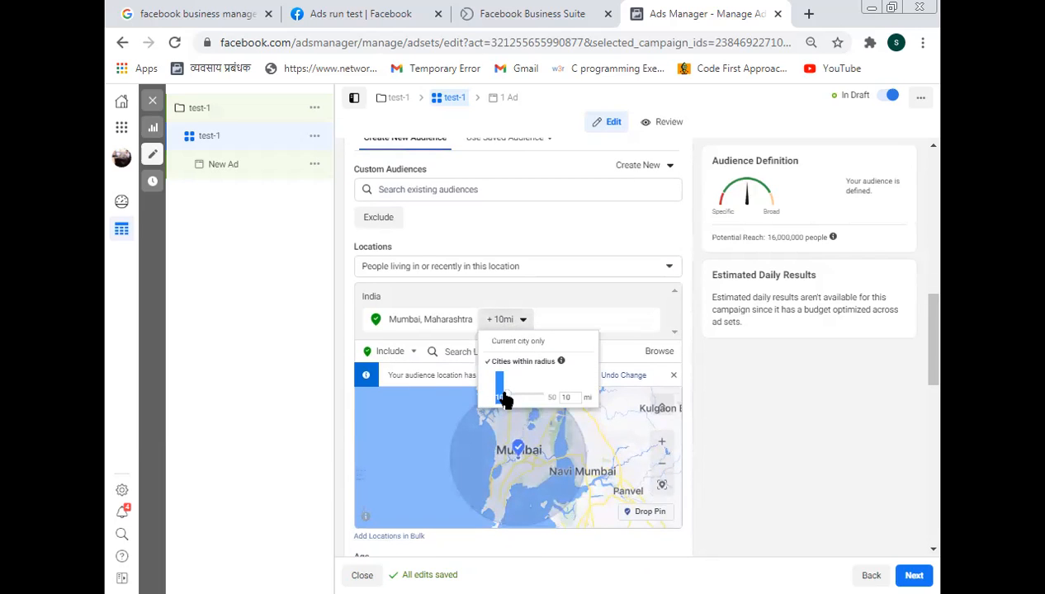
click(660, 353)
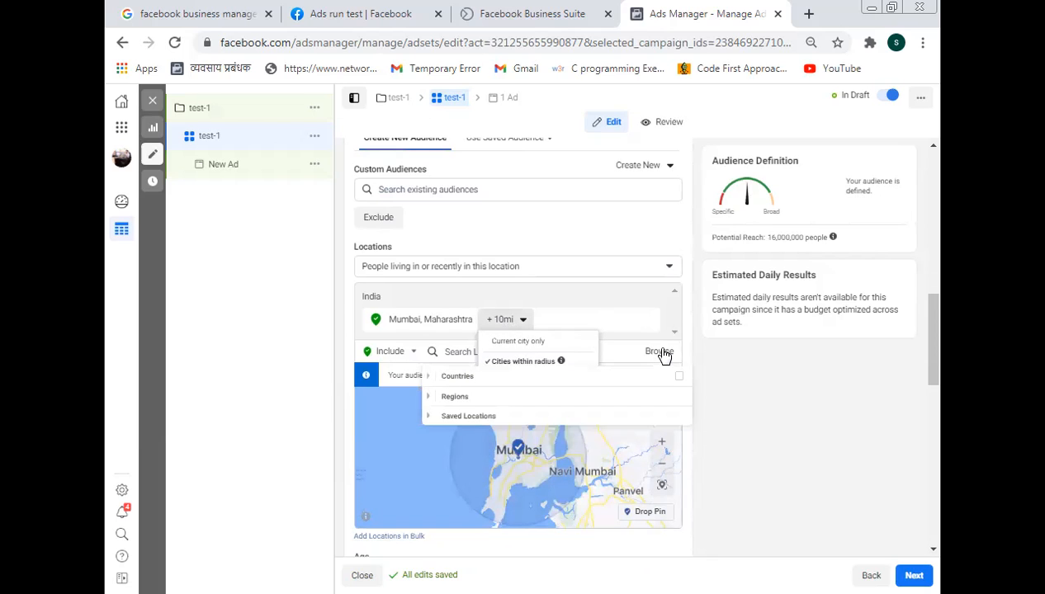
mouse_move(458, 377)
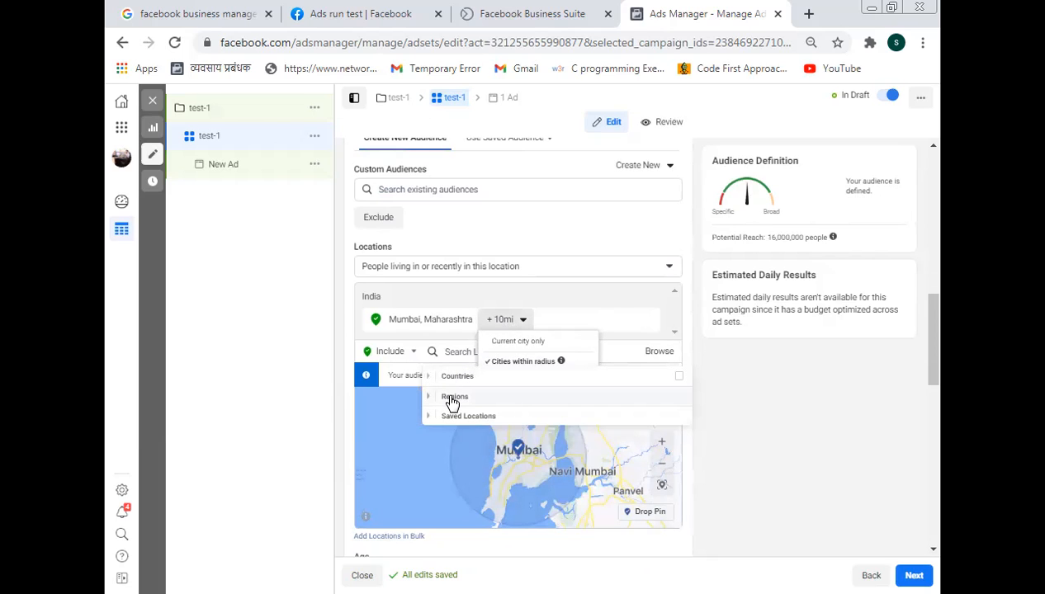
click(452, 399)
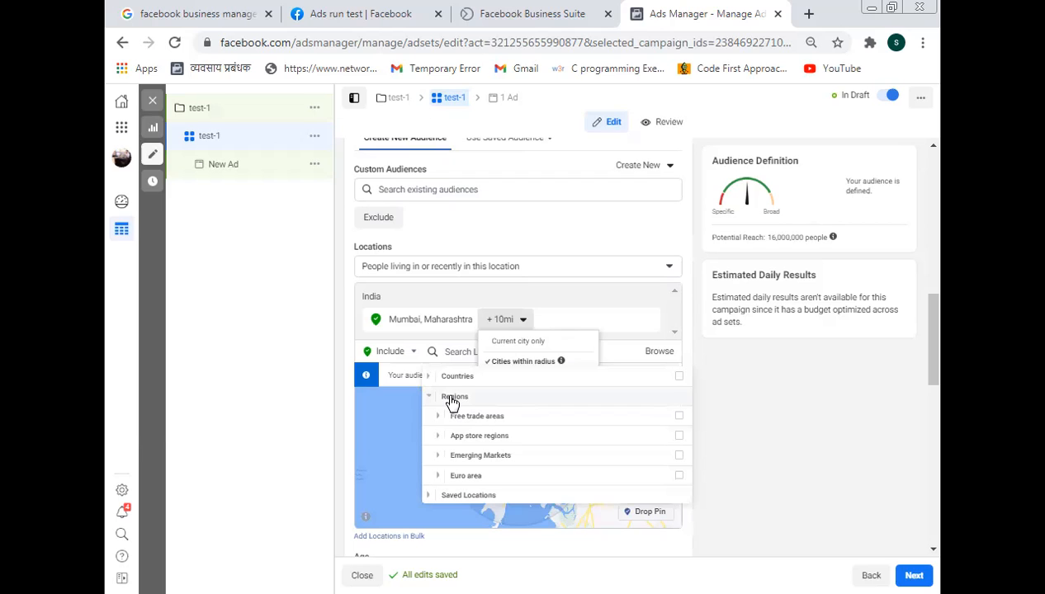
click(341, 377)
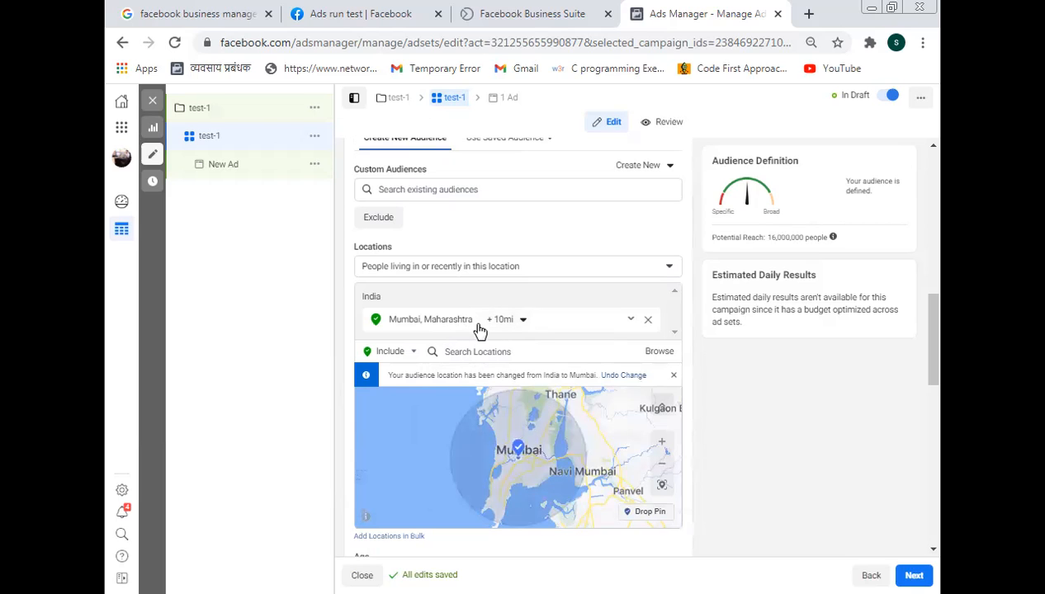
- Search for "banglore" and include the place Banglore Majestic as a second audience location, checking it on the map
click(466, 353)
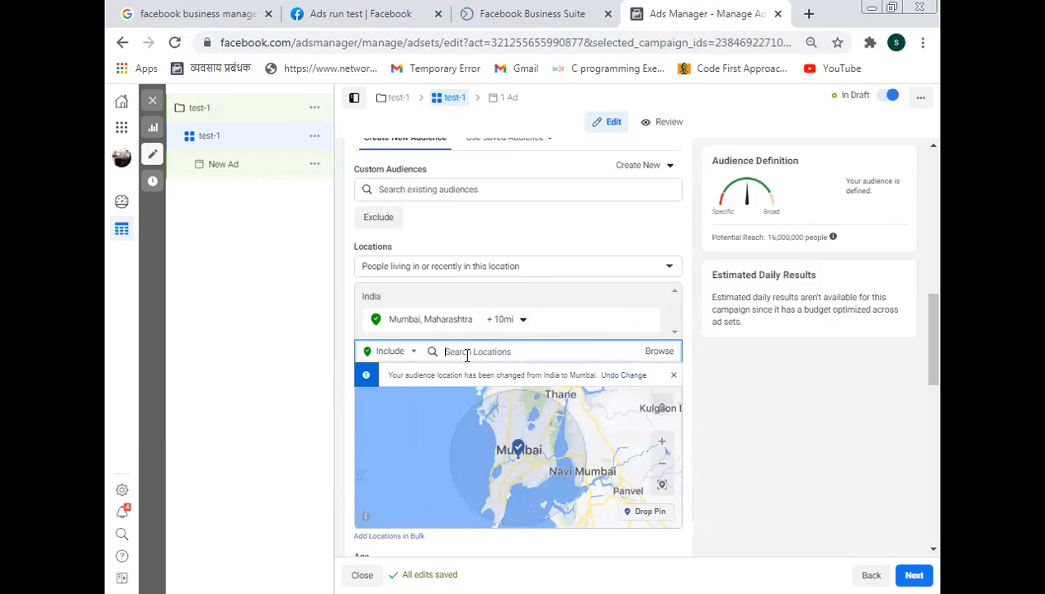
text(bang)
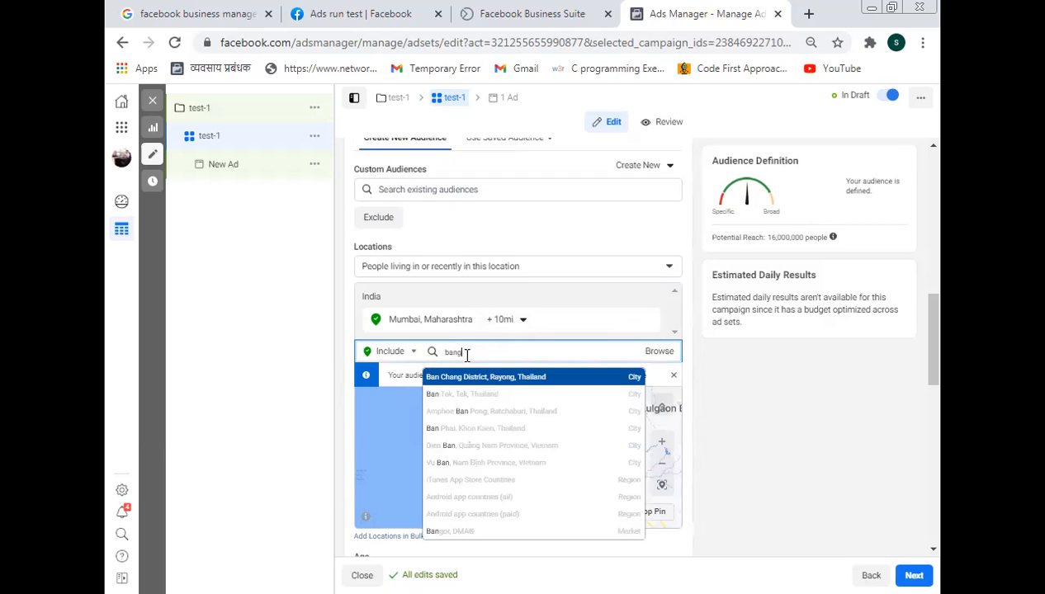
text(l)
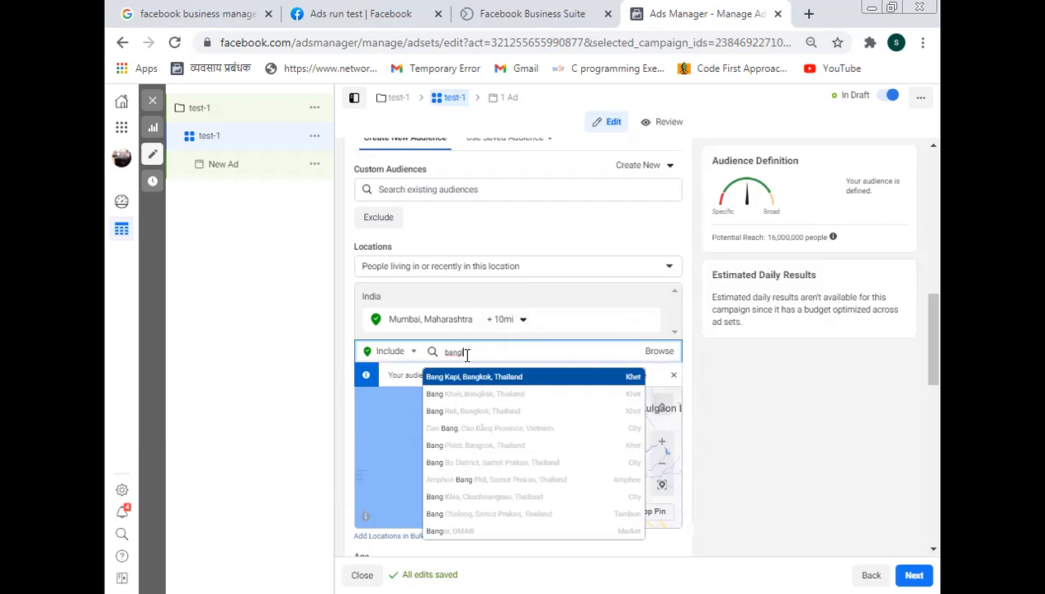
text(ore)
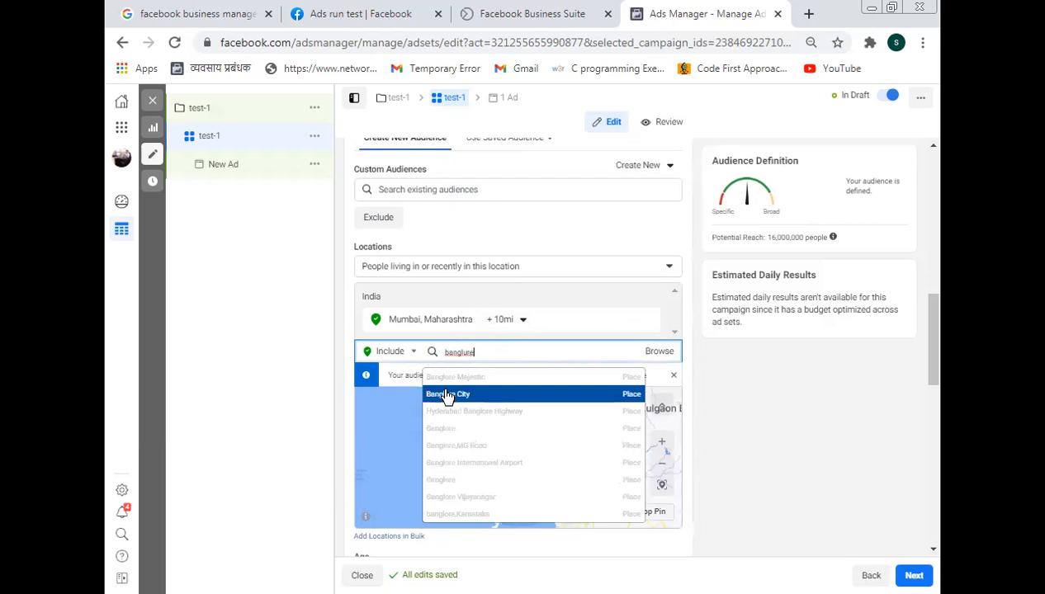
click(447, 377)
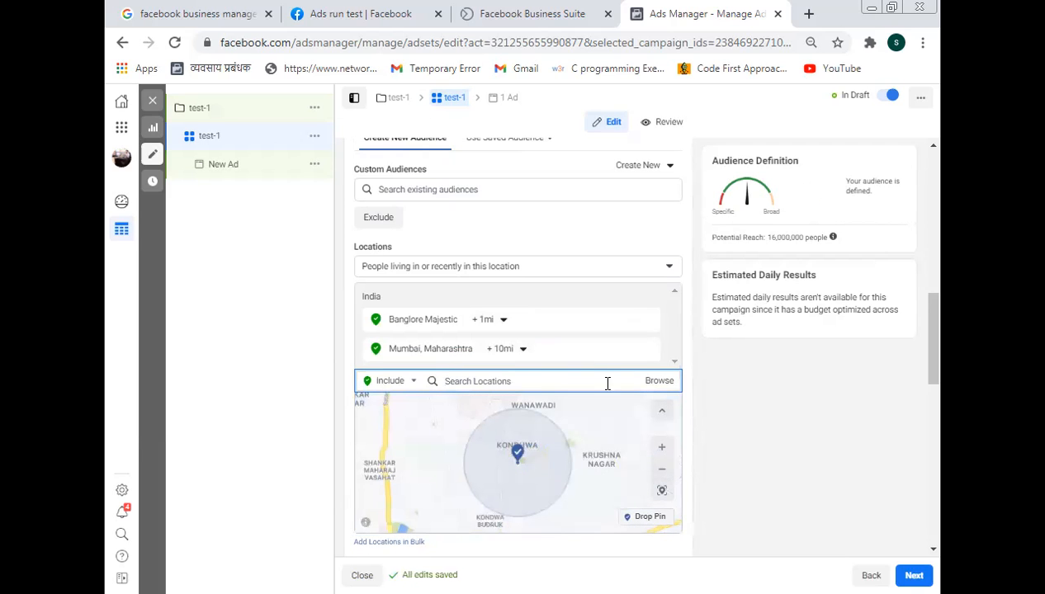
scroll(593, 498, down, 1)
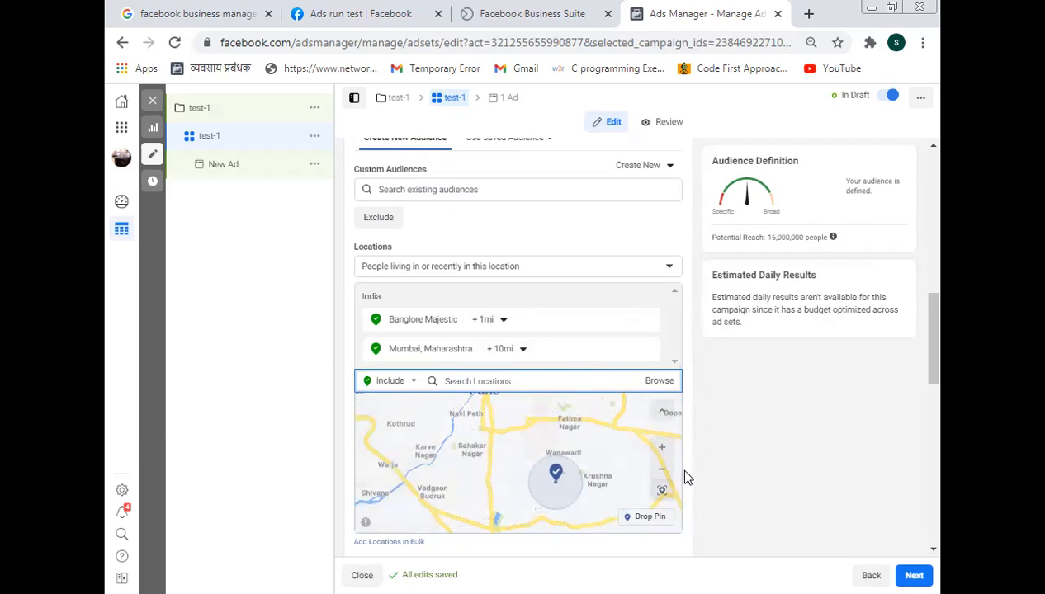
click(710, 461)
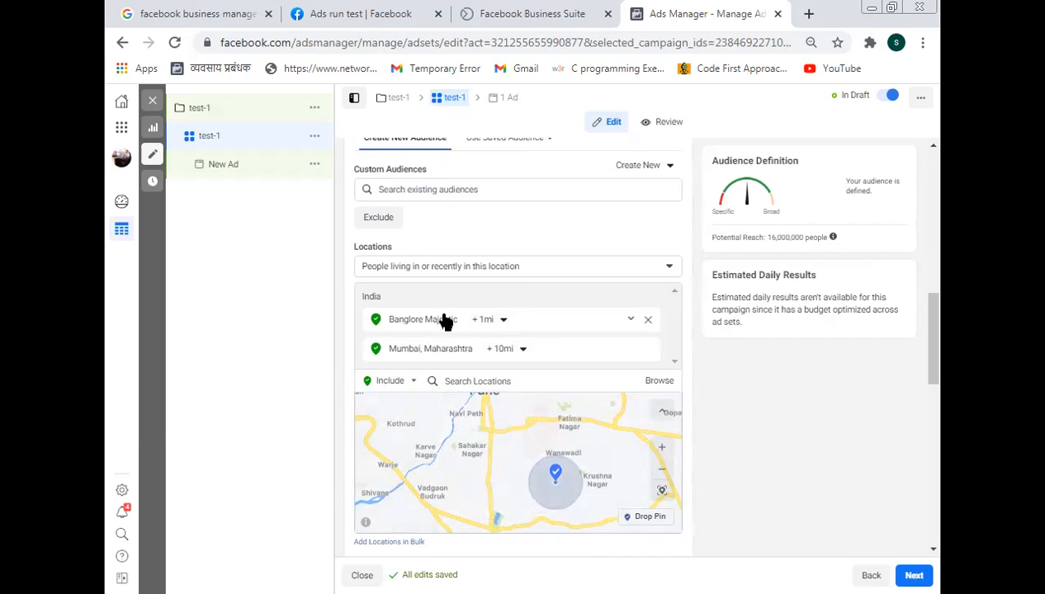
scroll(466, 346, up, 1)
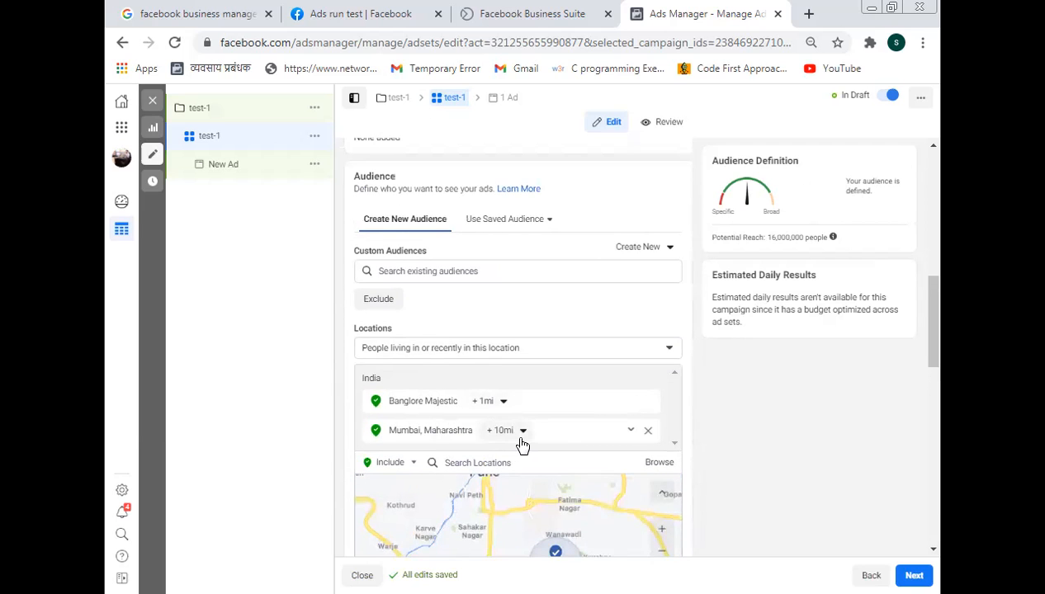
- Set the audience age range from 30 to 64
scroll(677, 479, down, 2)
scroll(689, 510, down, 3)
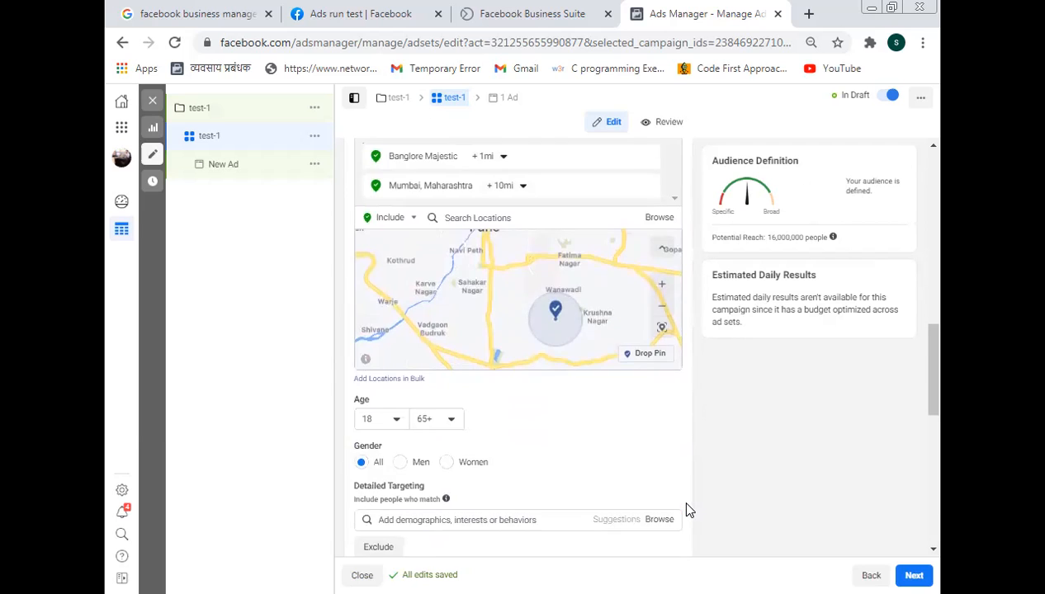
click(381, 261)
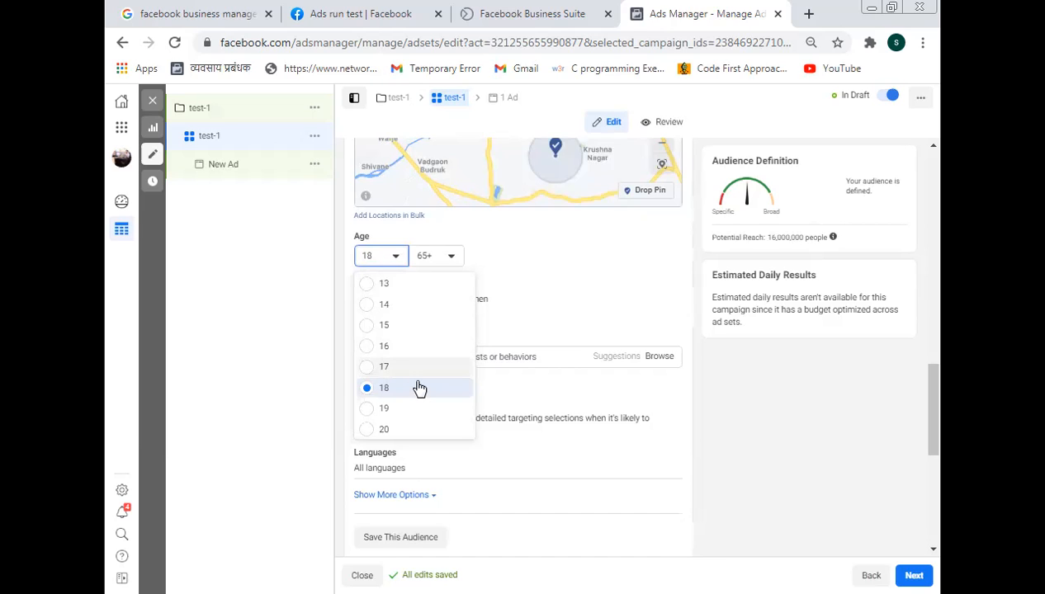
scroll(420, 388, down, 1)
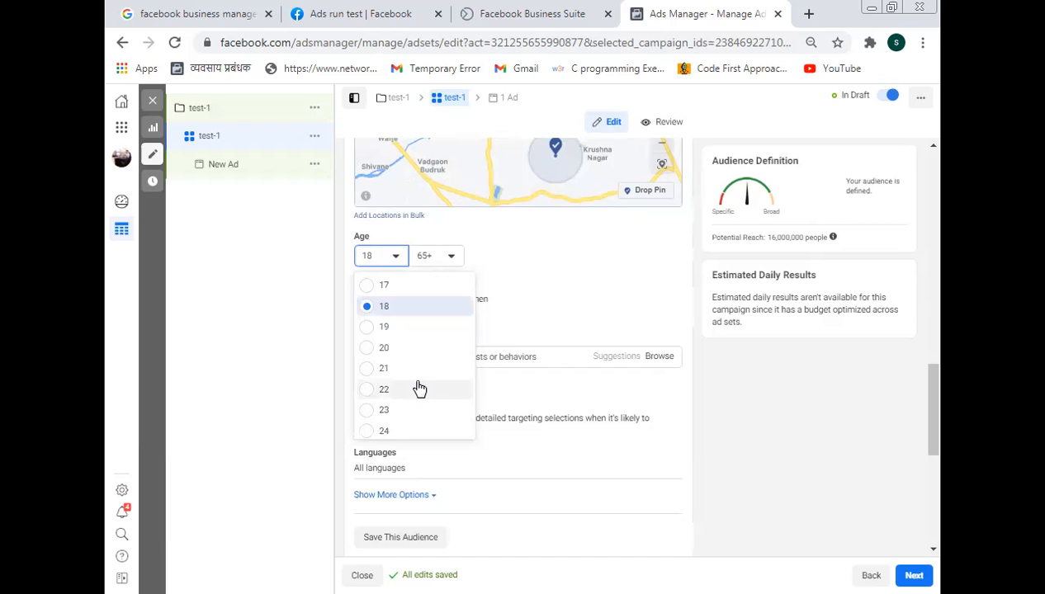
scroll(419, 388, down, 1)
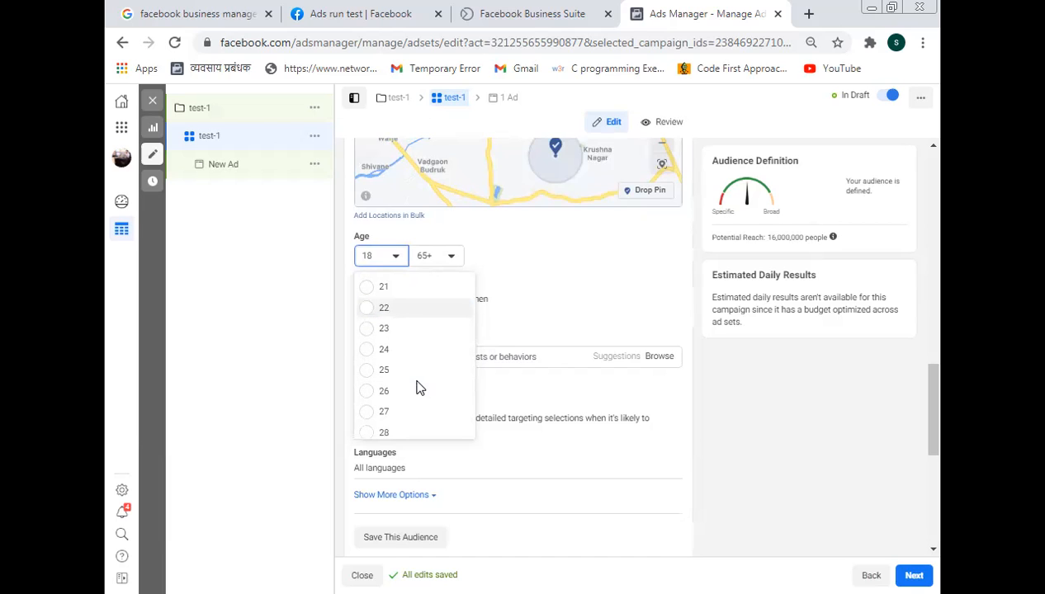
scroll(419, 388, down, 1)
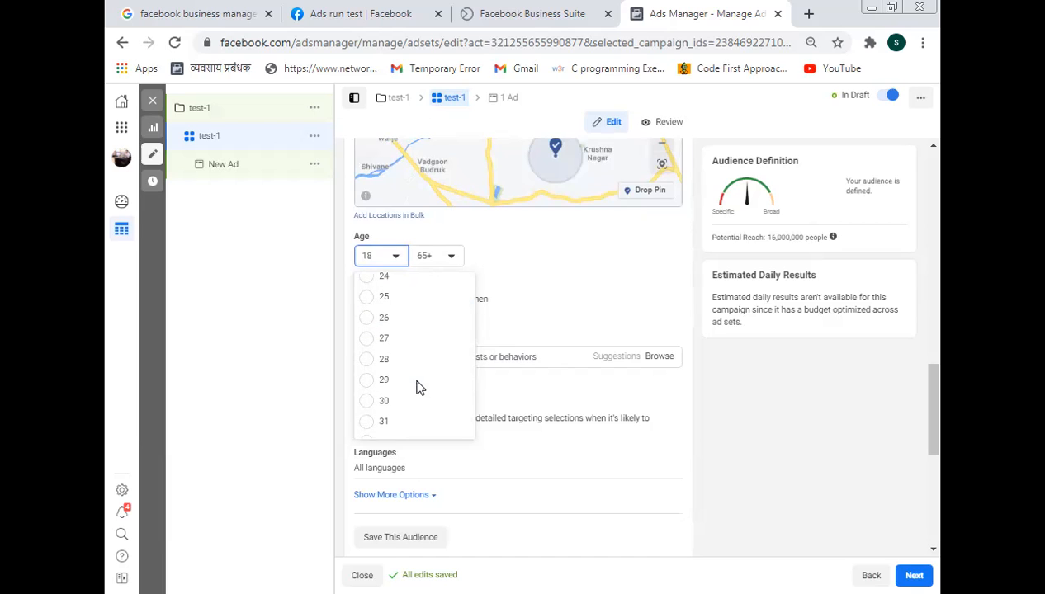
click(371, 398)
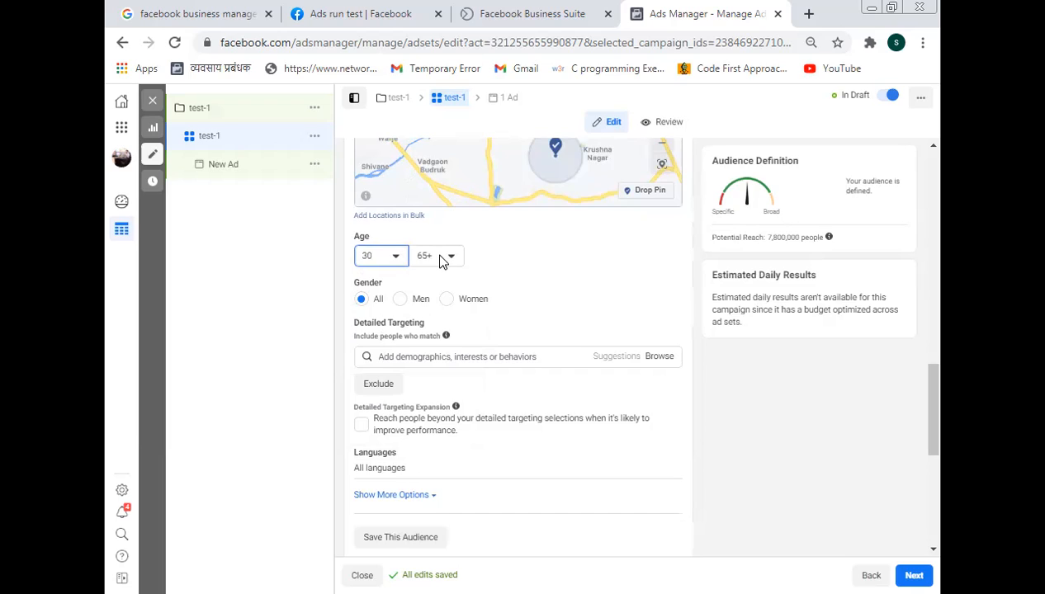
click(441, 257)
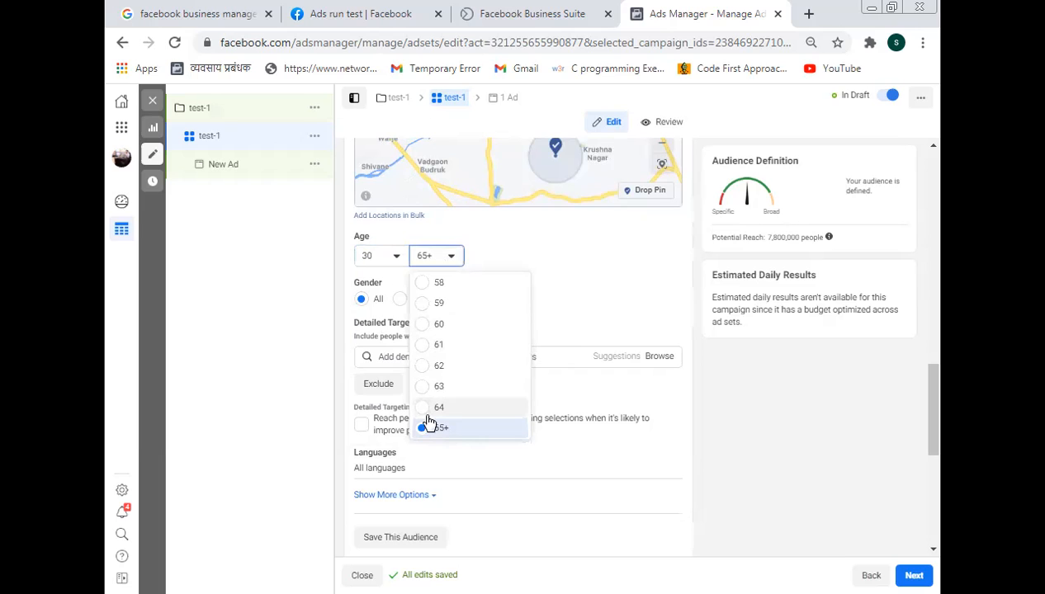
click(421, 408)
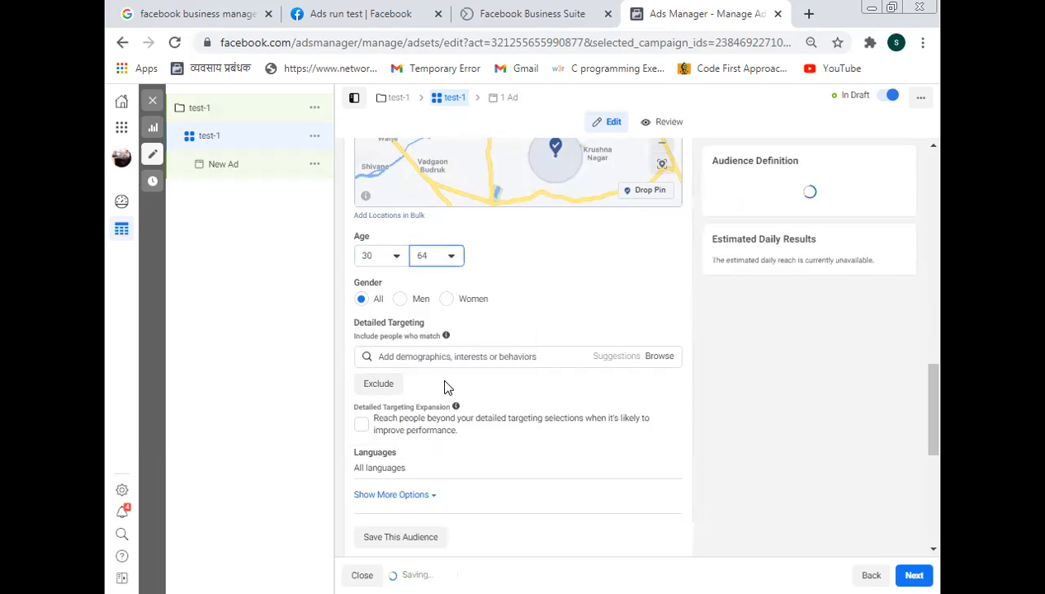
- Try restricting the audience gender to Men and return it to All
click(401, 301)
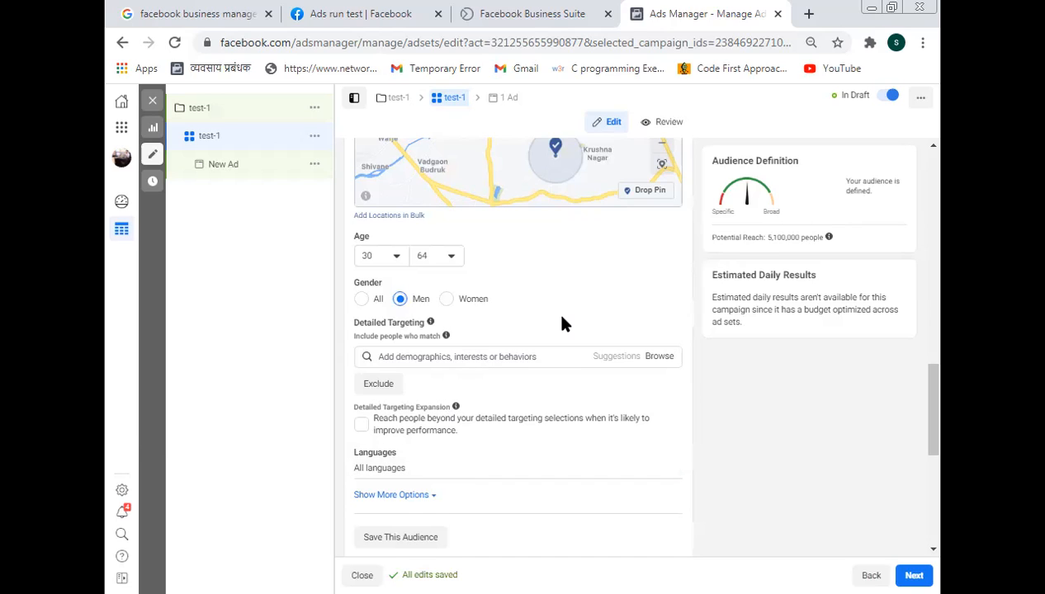
click(363, 301)
- Search the detailed targeting for "real estate" and include the interest Real estate
click(473, 360)
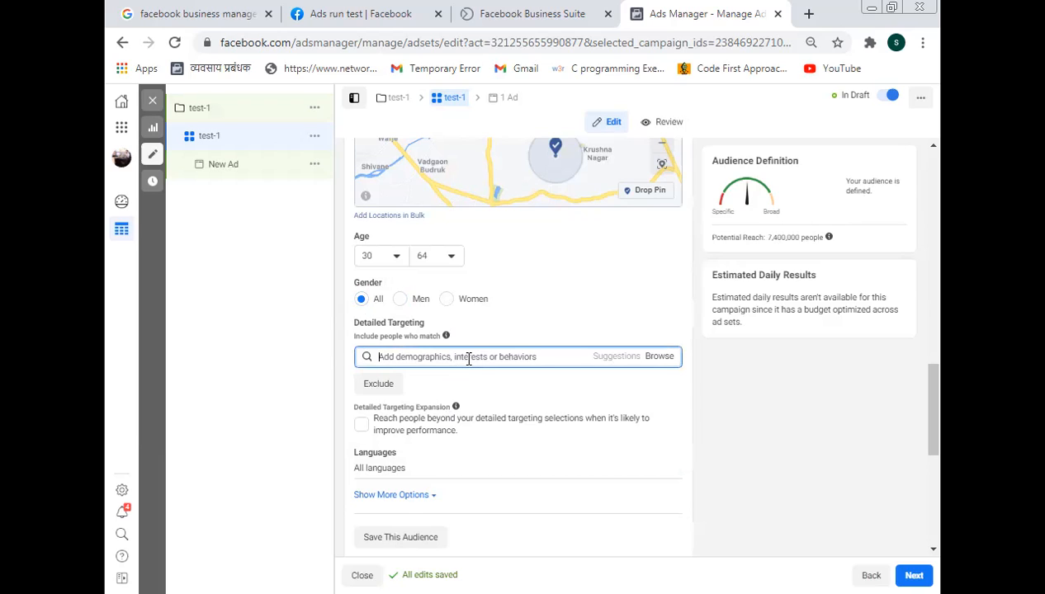
text(real)
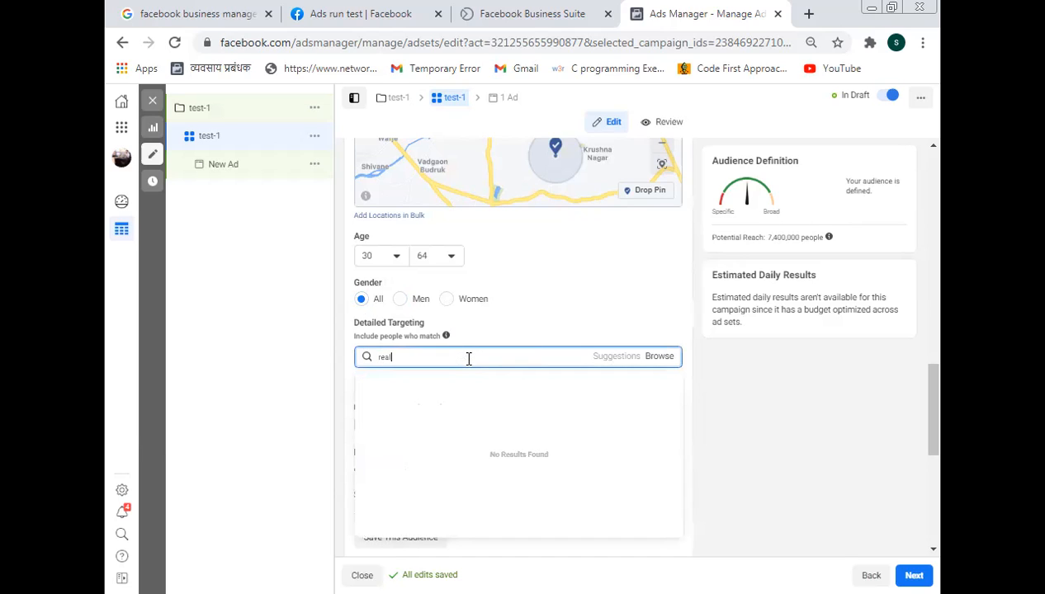
text( estate)
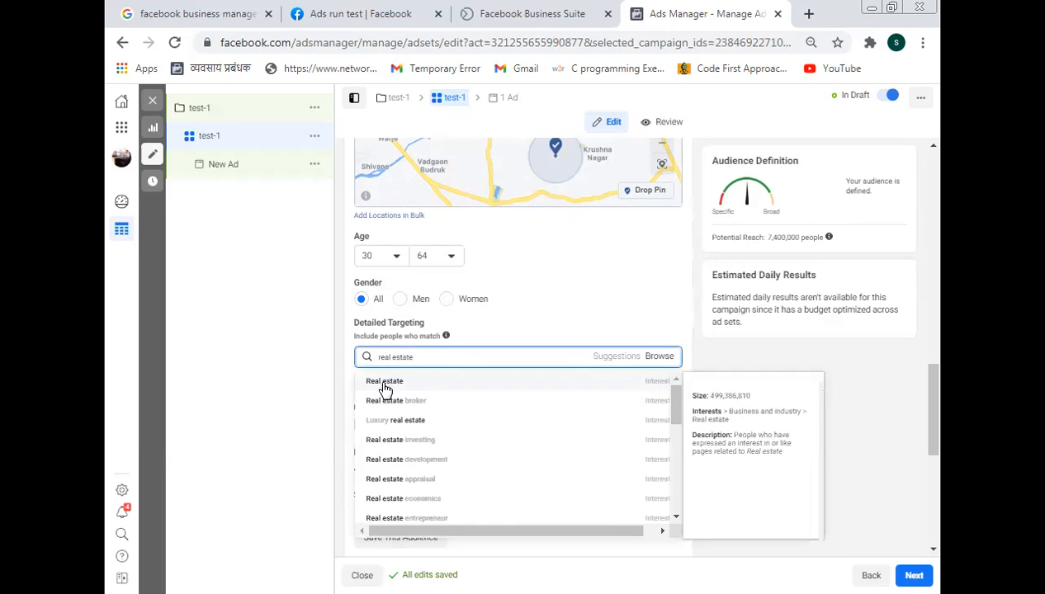
click(385, 384)
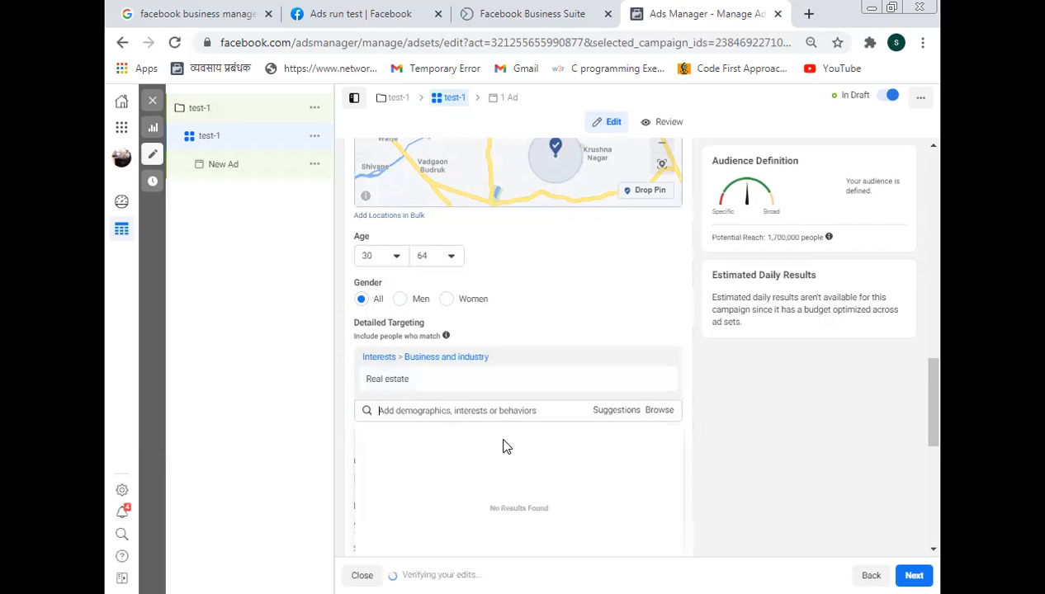
- Add the suggested interests Property, House Hunting and New House to the detailed targeting and check the potential reach
click(616, 412)
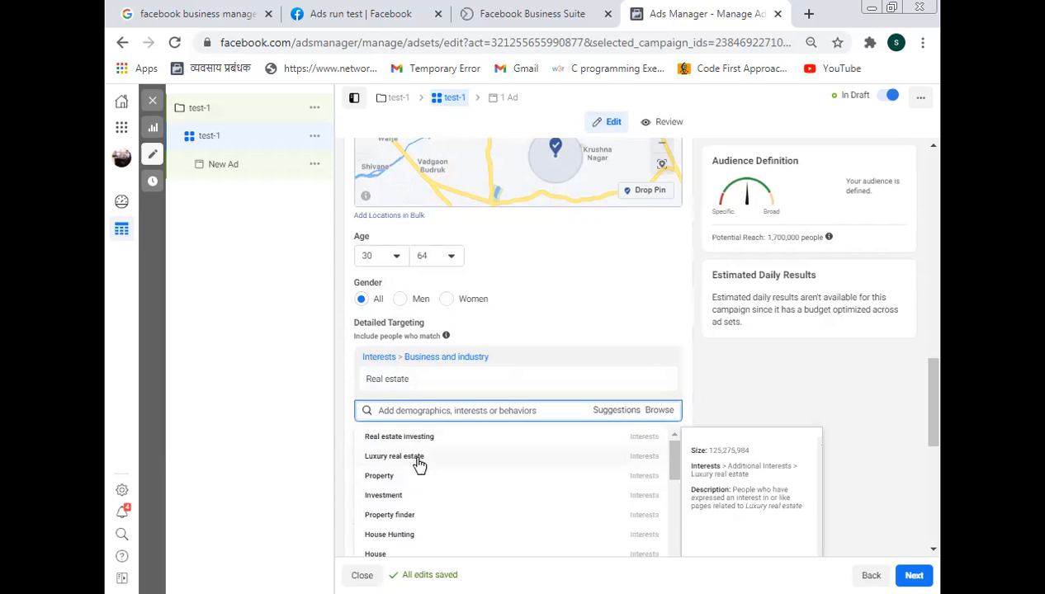
click(385, 476)
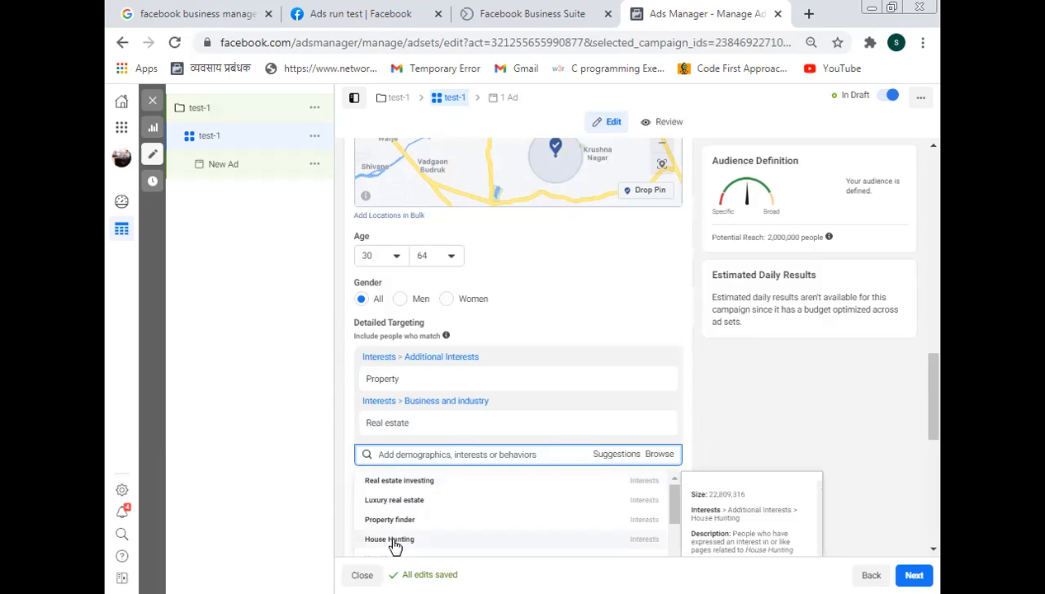
click(393, 540)
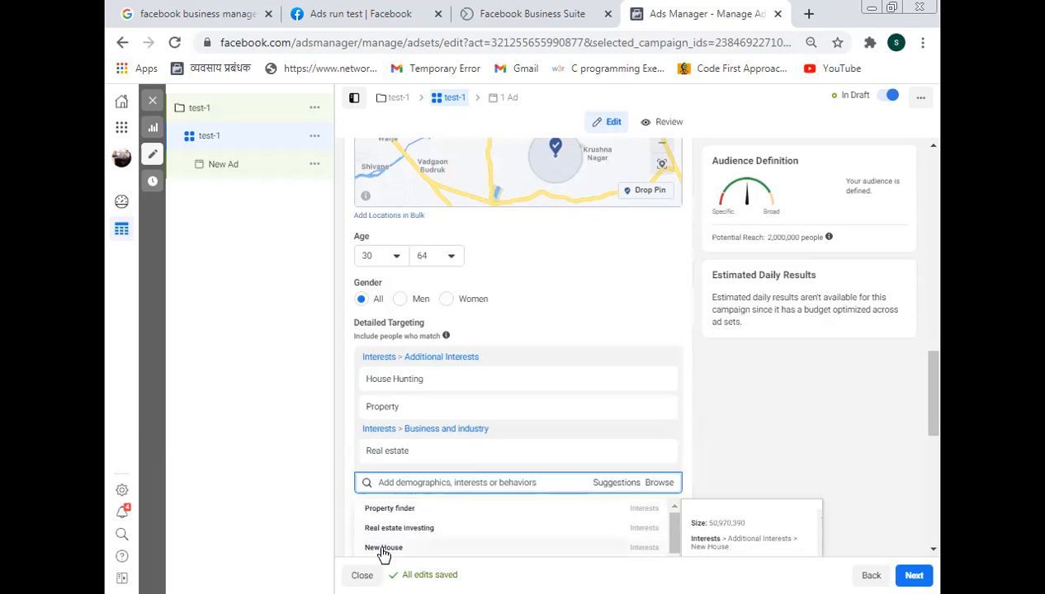
click(384, 548)
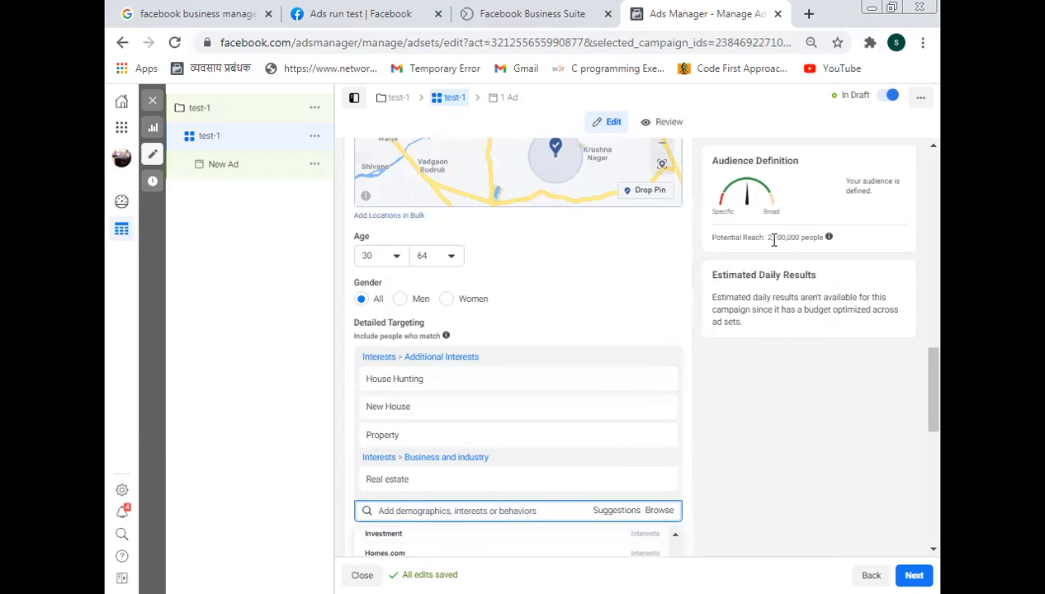
drag(768, 237, 802, 238)
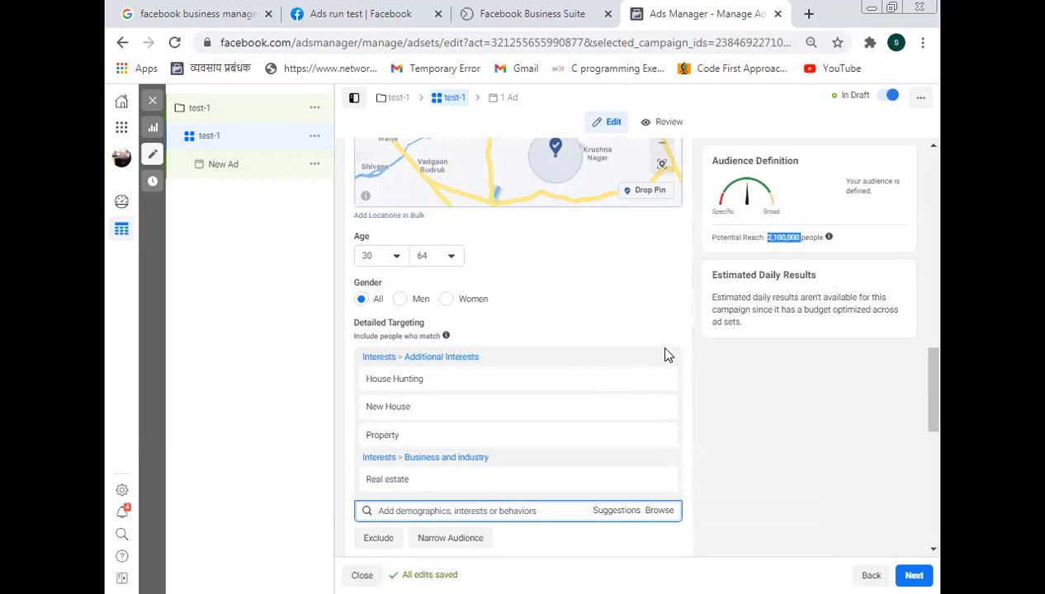
- Open the audience's Languages setting for editing
scroll(460, 450, down, 1)
scroll(460, 450, down, 1)
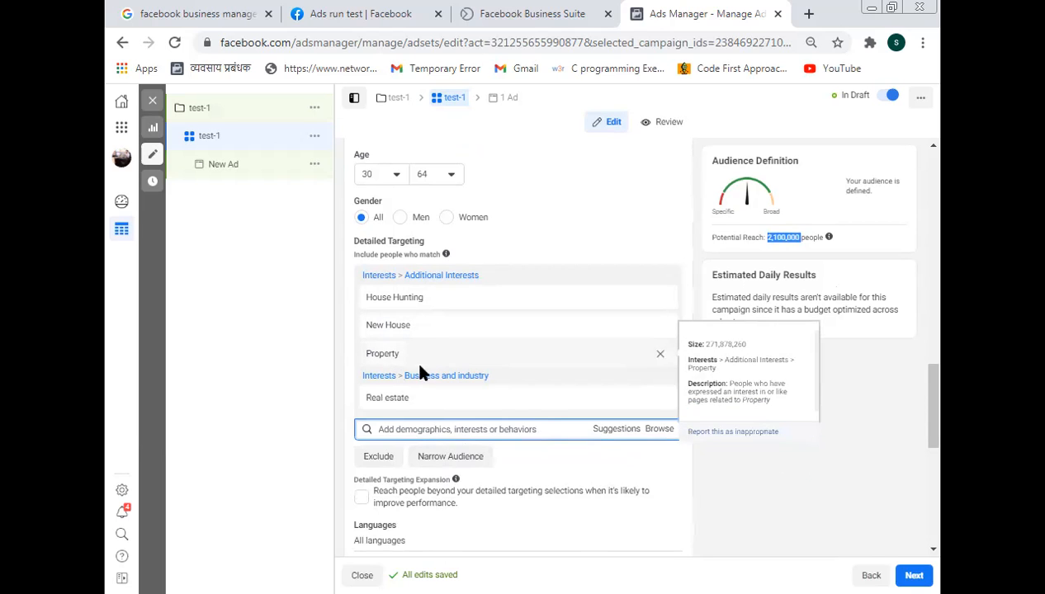
scroll(526, 459, down, 1)
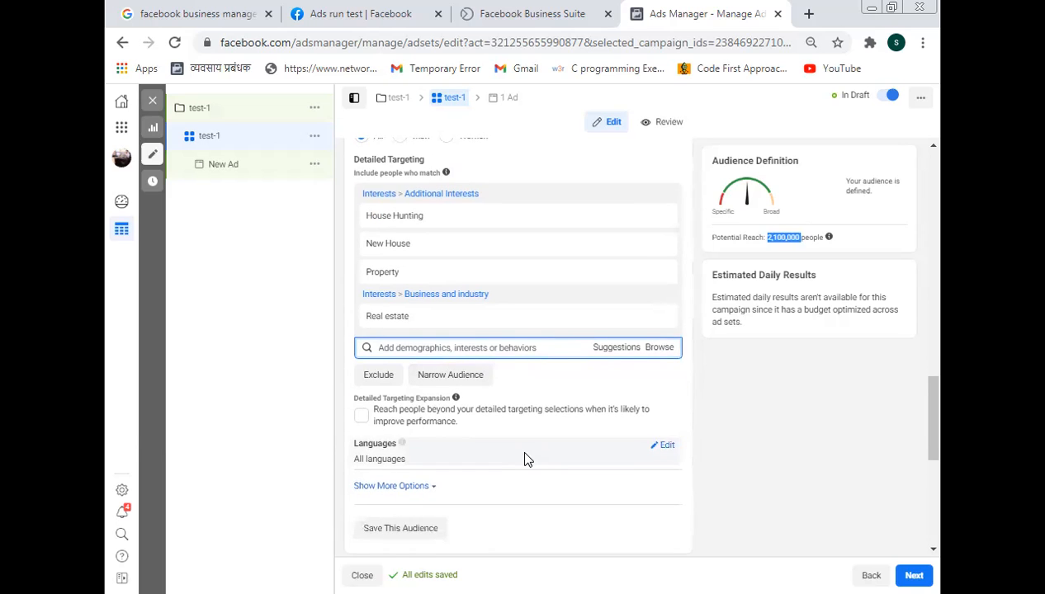
scroll(520, 458, down, 1)
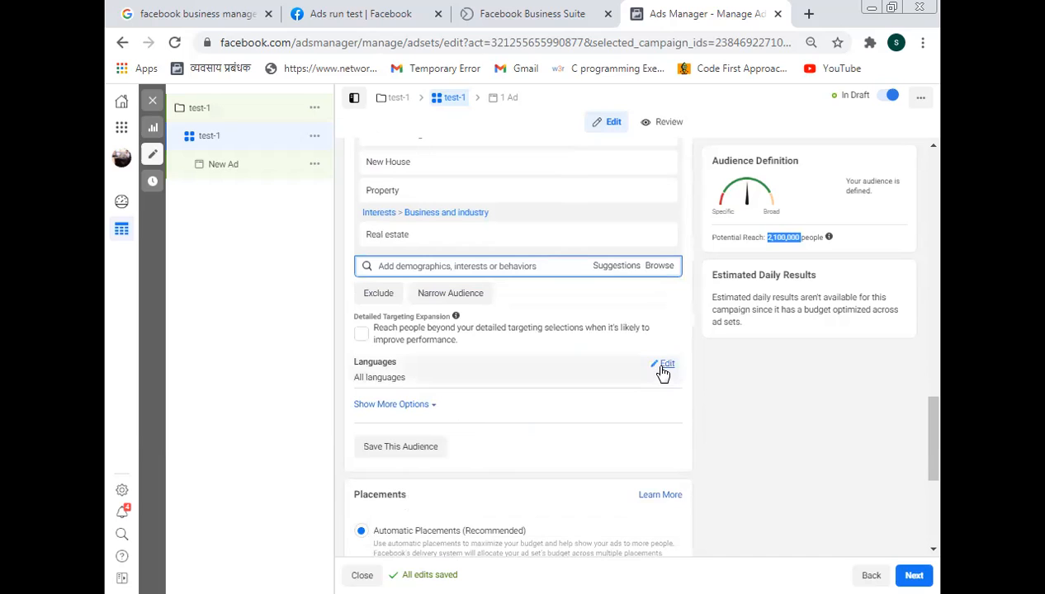
click(662, 365)
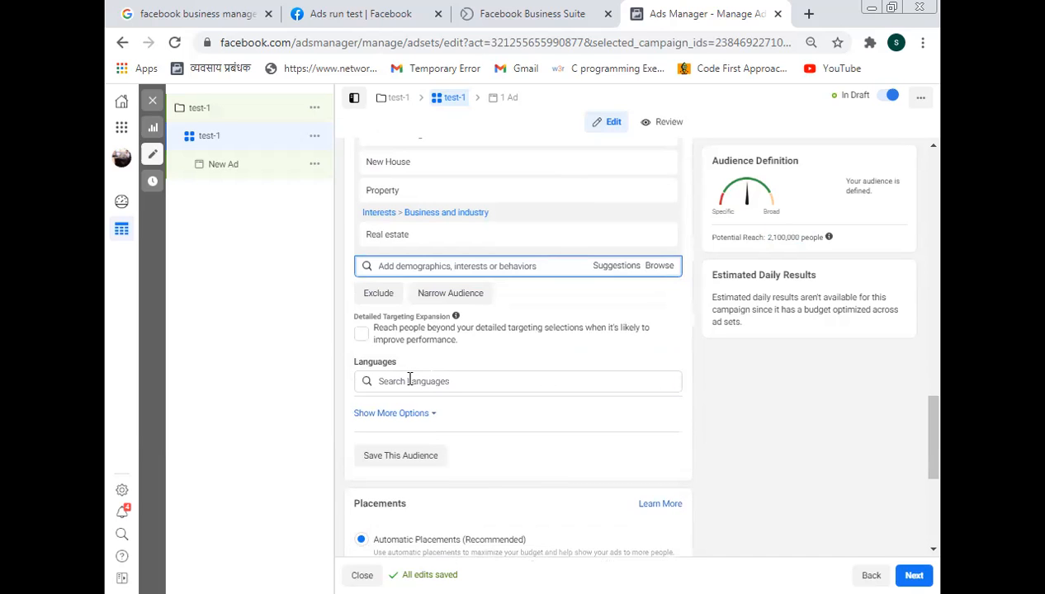
- Switch the ad set to Manual Placements and exclude the Messenger and Audience Network platforms
scroll(601, 421, down, 1)
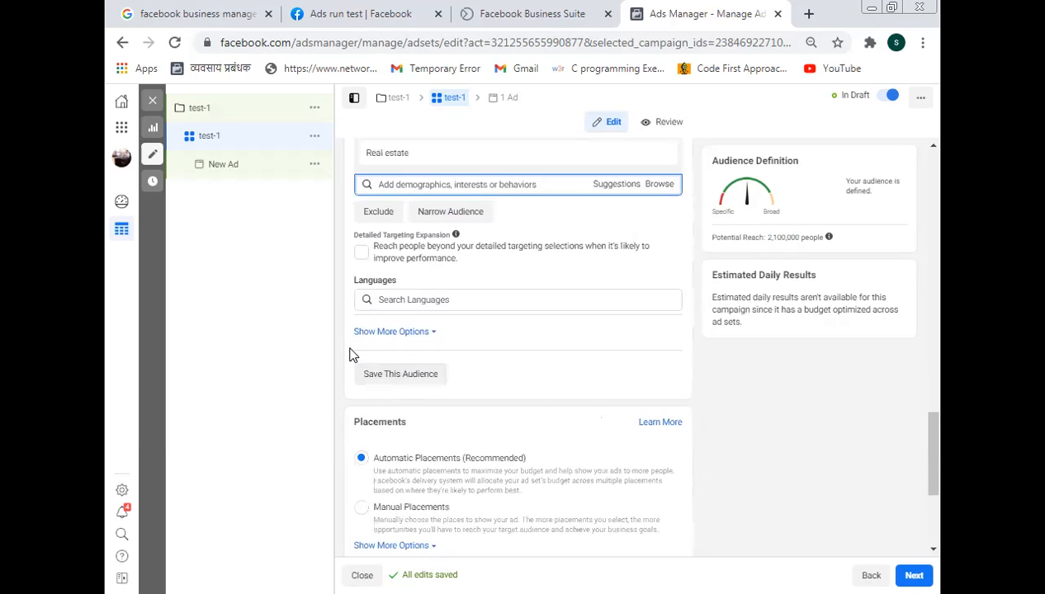
scroll(537, 429, down, 2)
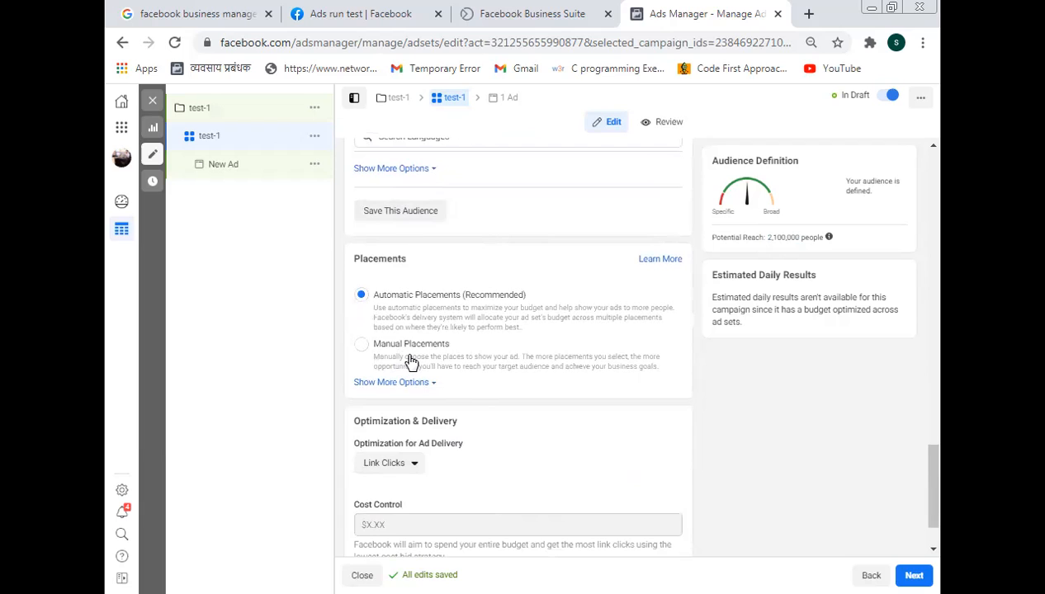
scroll(490, 314, down, 1)
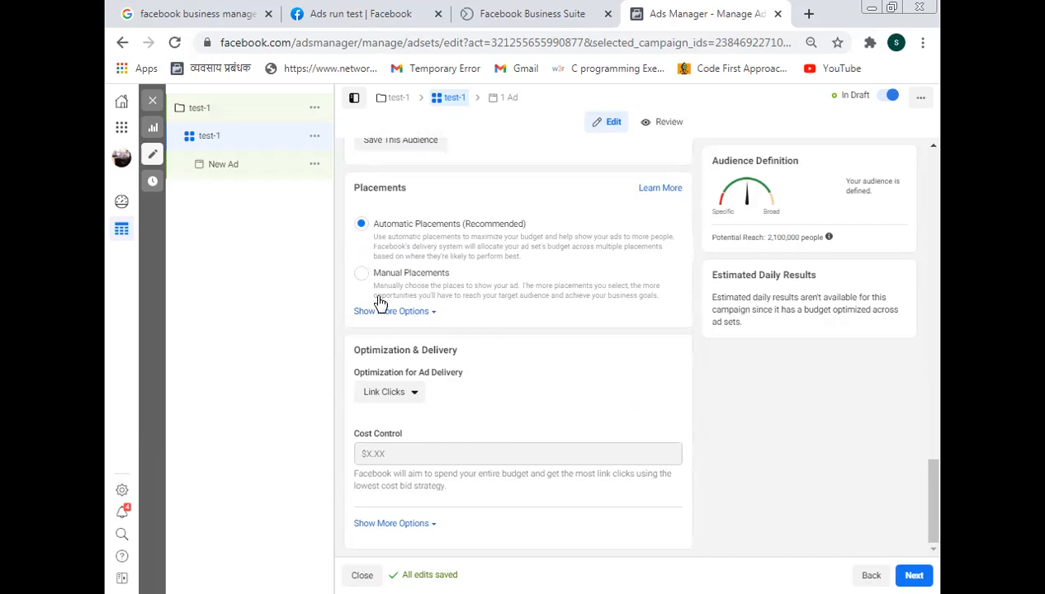
click(363, 276)
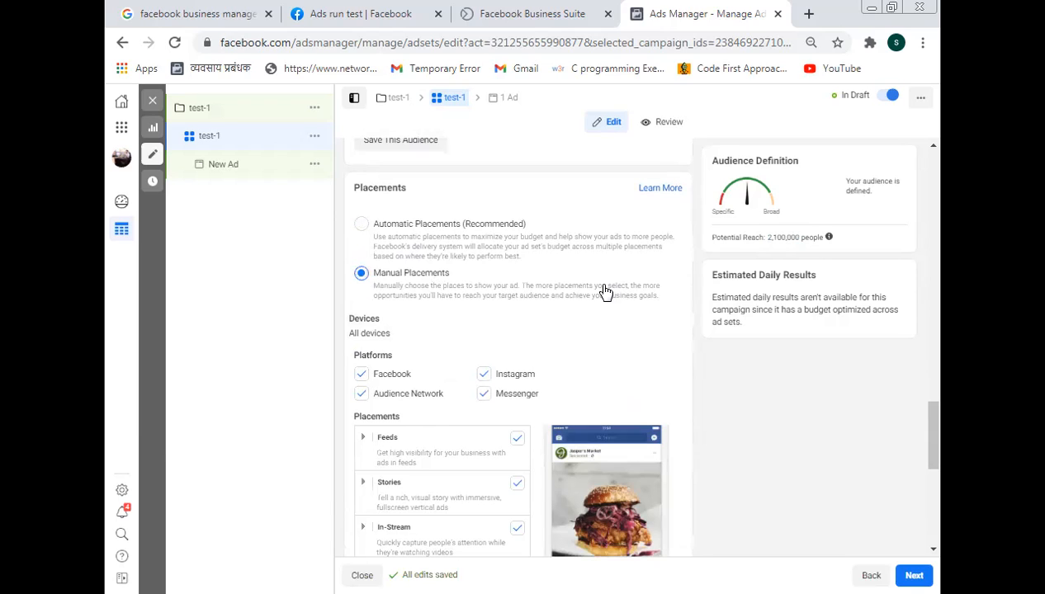
click(489, 397)
click(362, 393)
- Include the complete In-Stream and Feeds placement groups and dismiss the notice about removing Audience Network
scroll(520, 404, down, 1)
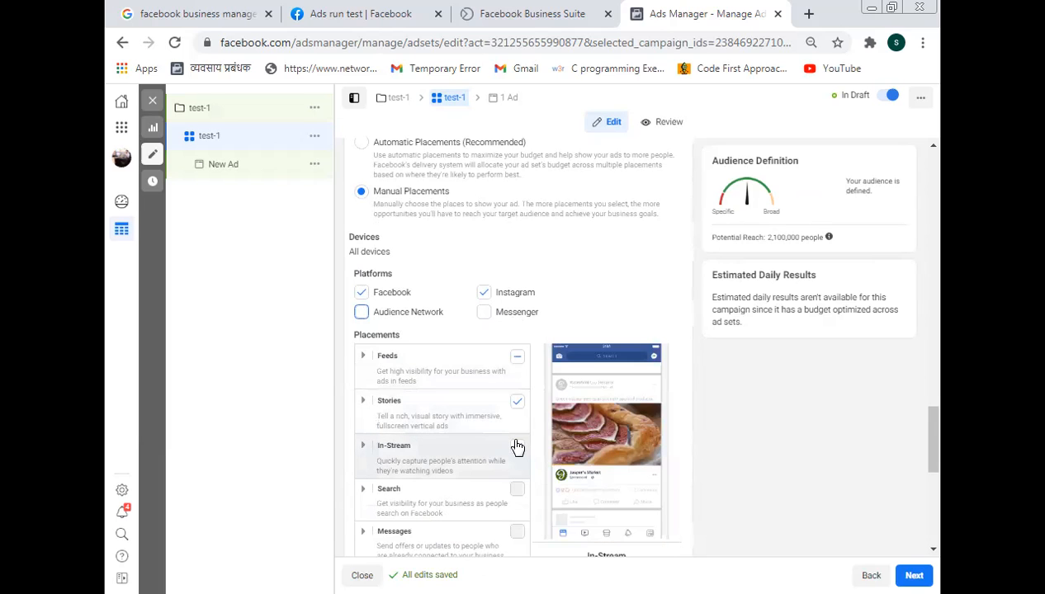
click(517, 447)
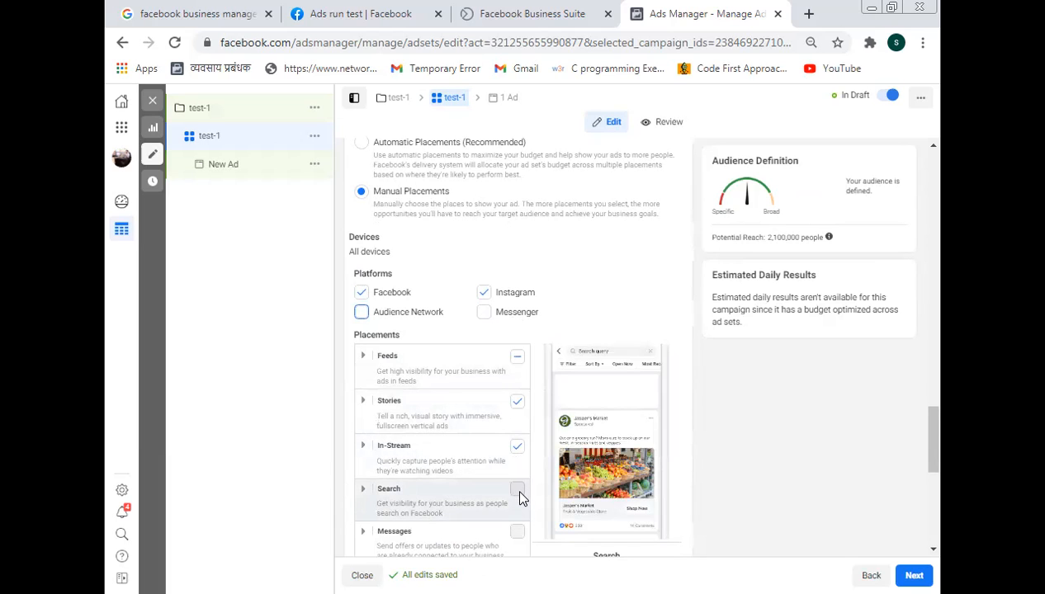
scroll(520, 496, down, 2)
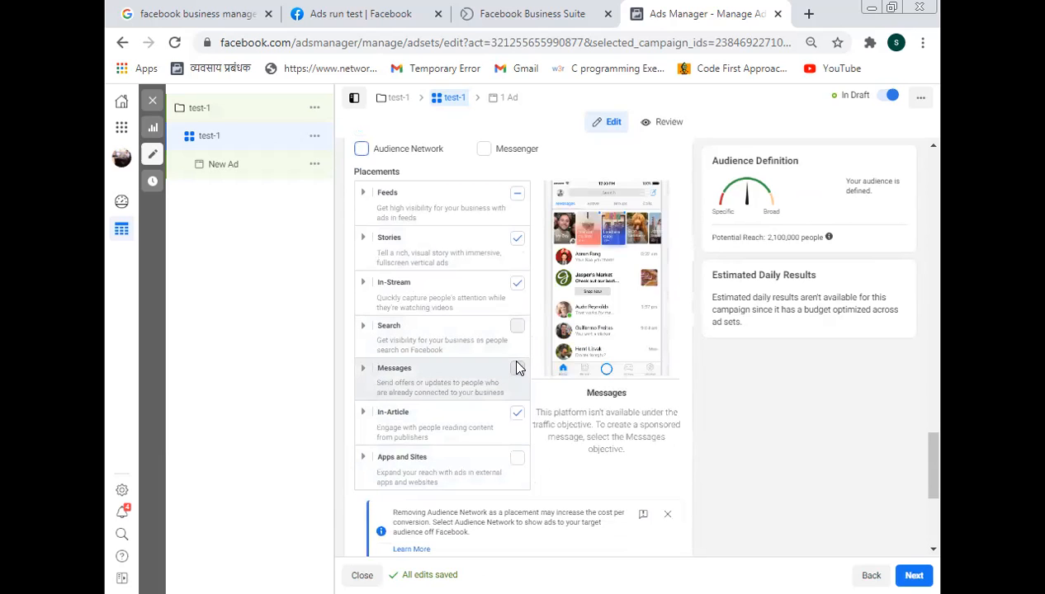
click(519, 194)
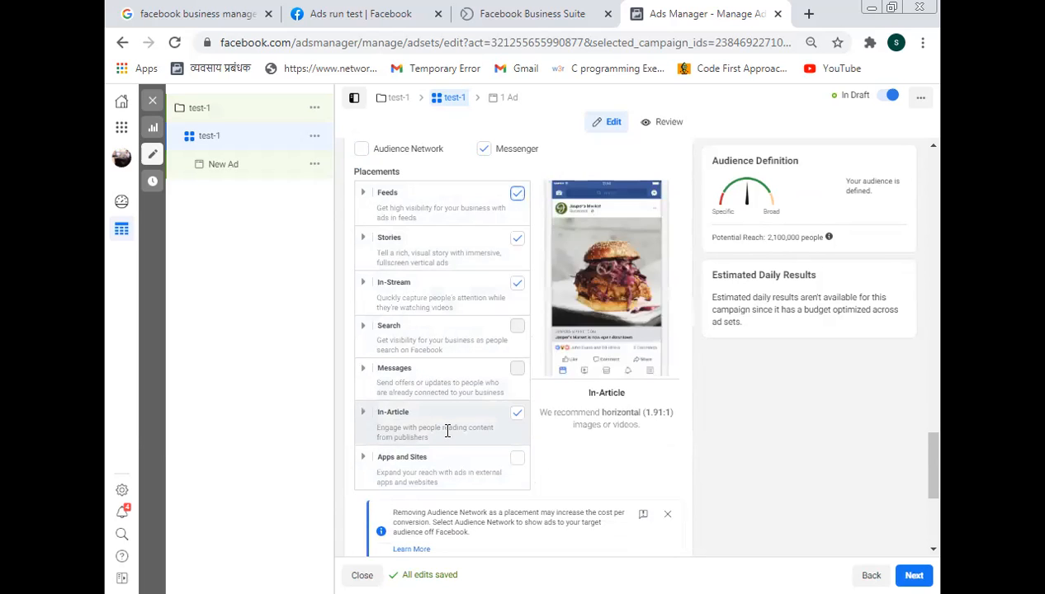
scroll(438, 429, down, 1)
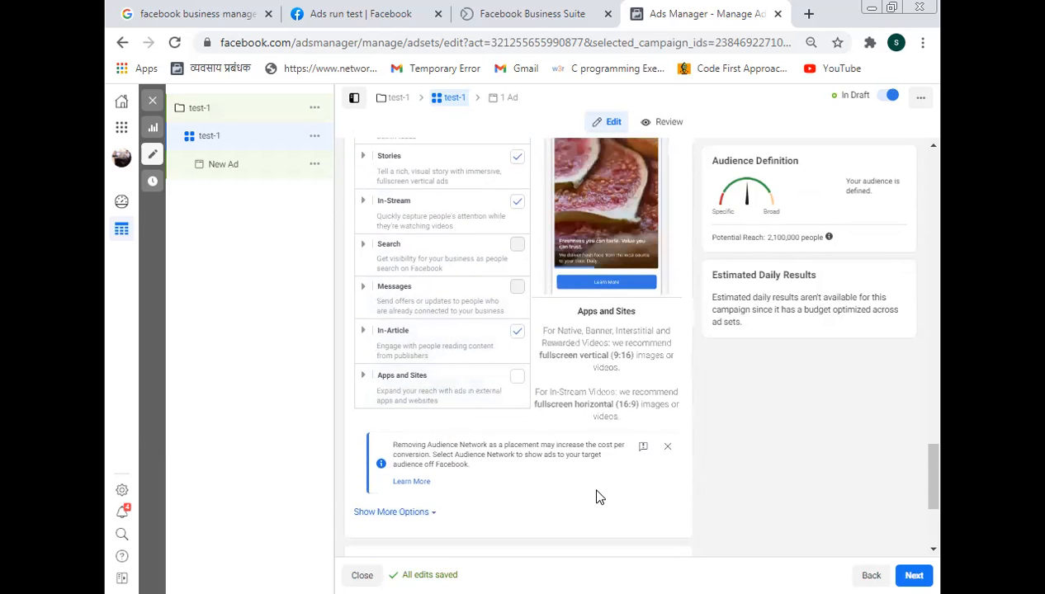
click(668, 451)
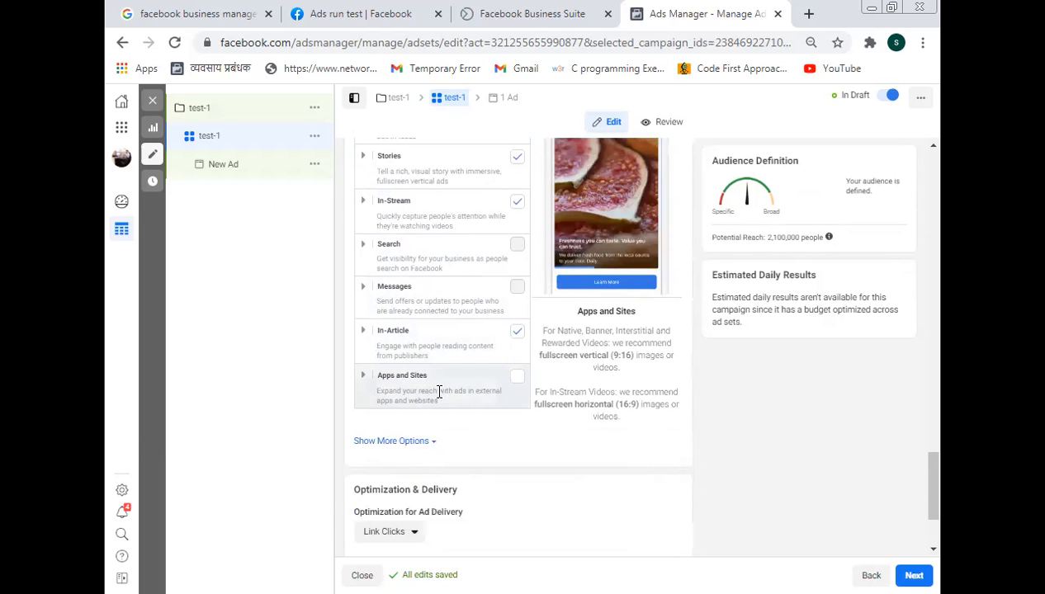
- Exclude the Feeds placement group and check its effect on the potential reach
scroll(438, 388, down, 1)
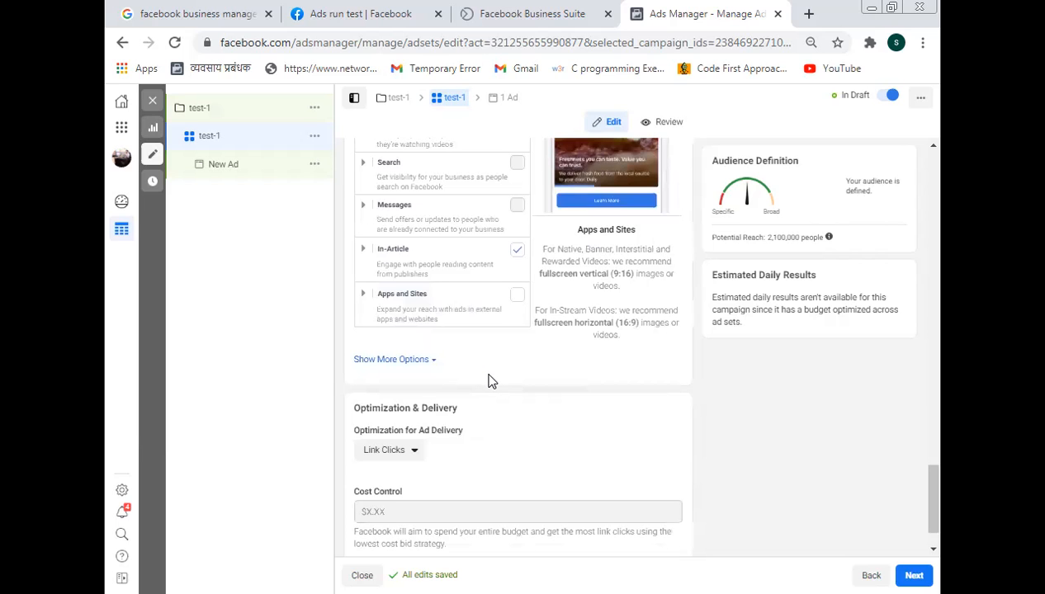
scroll(487, 314, up, 2)
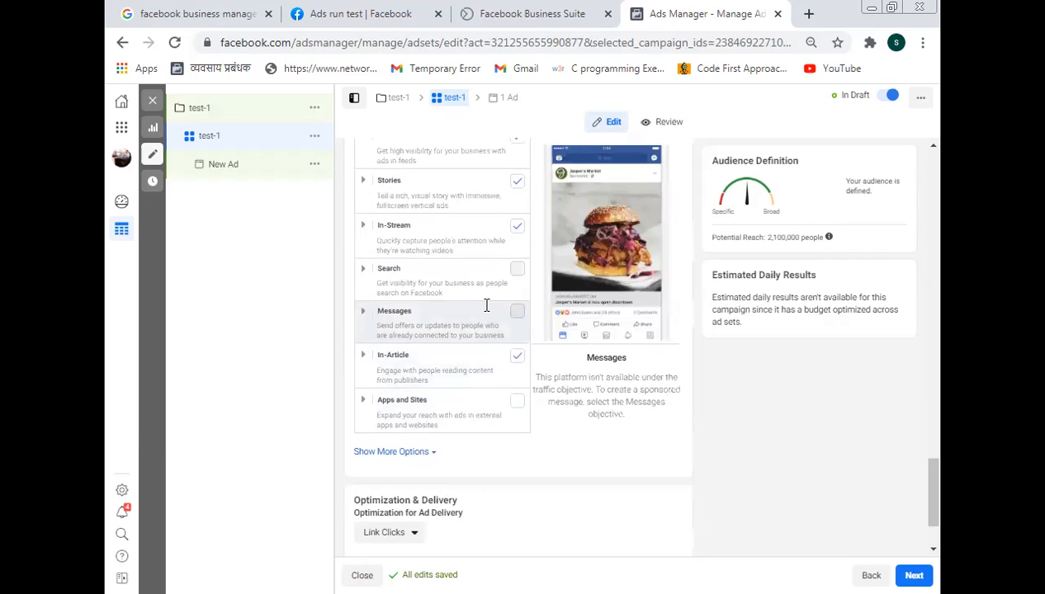
scroll(486, 312, up, 2)
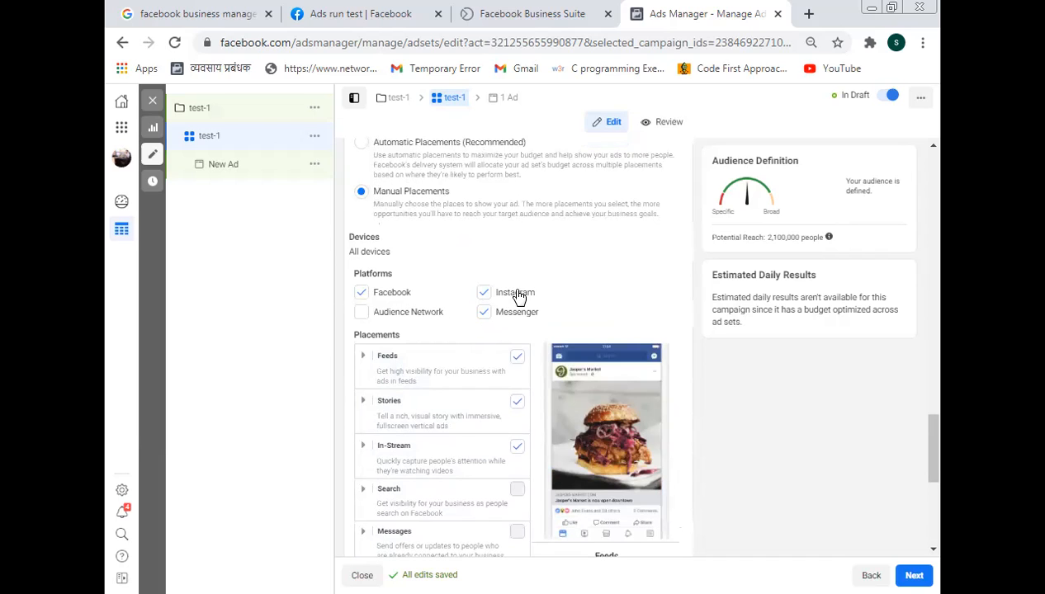
click(517, 358)
click(517, 356)
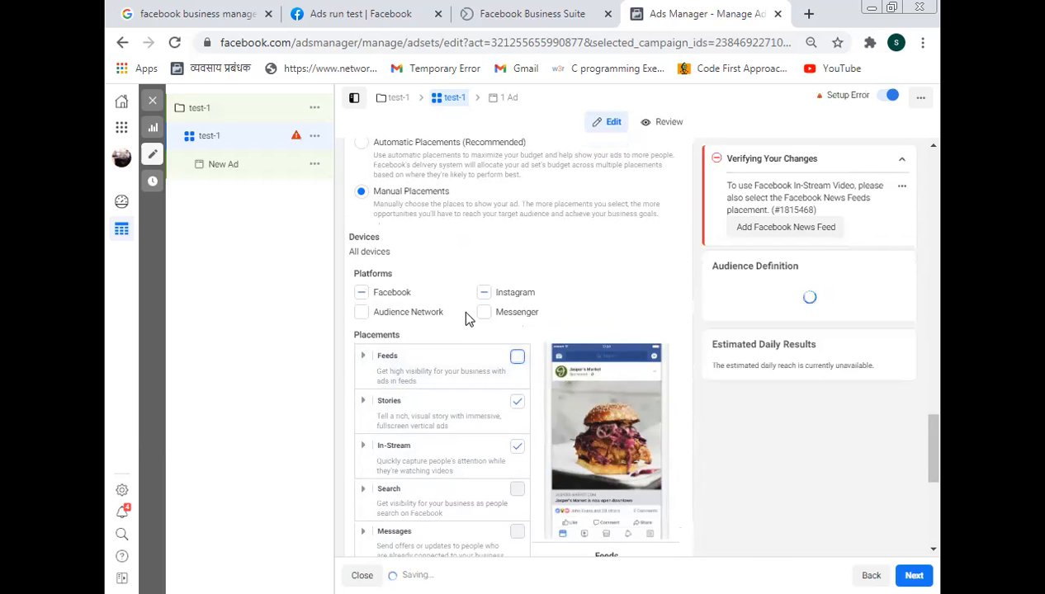
mouse_move(776, 343)
- Review the ad delivery optimization options, set the optimization to Impressions, and check the potential reach
scroll(506, 427, down, 5)
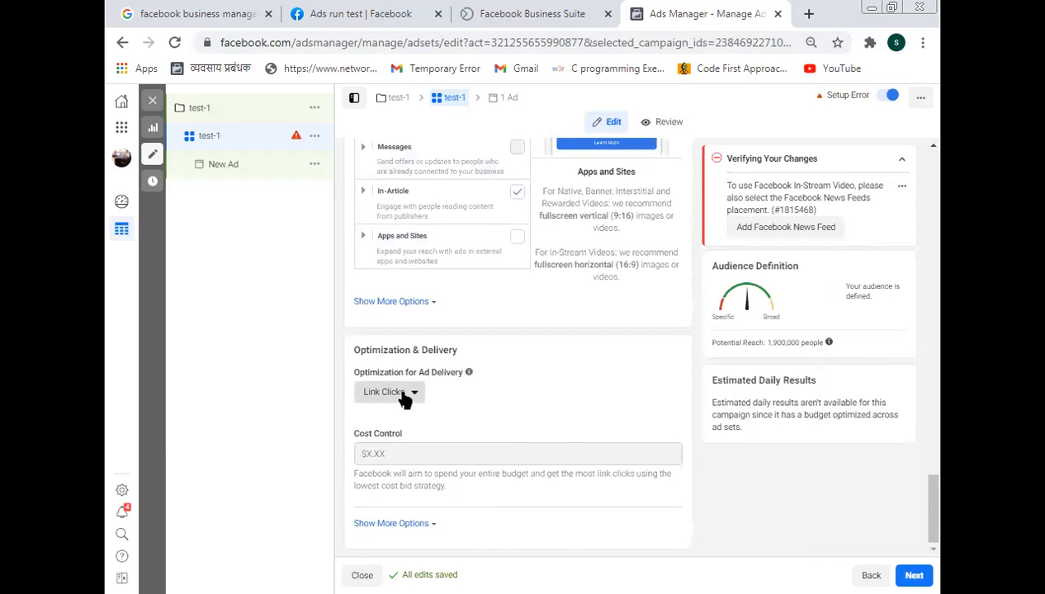
click(403, 394)
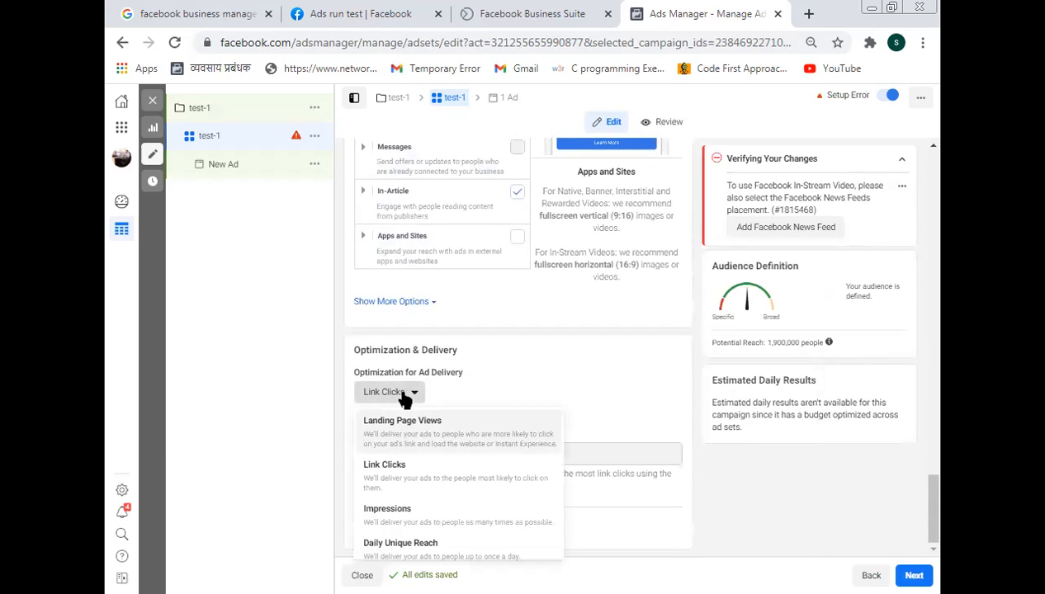
click(615, 348)
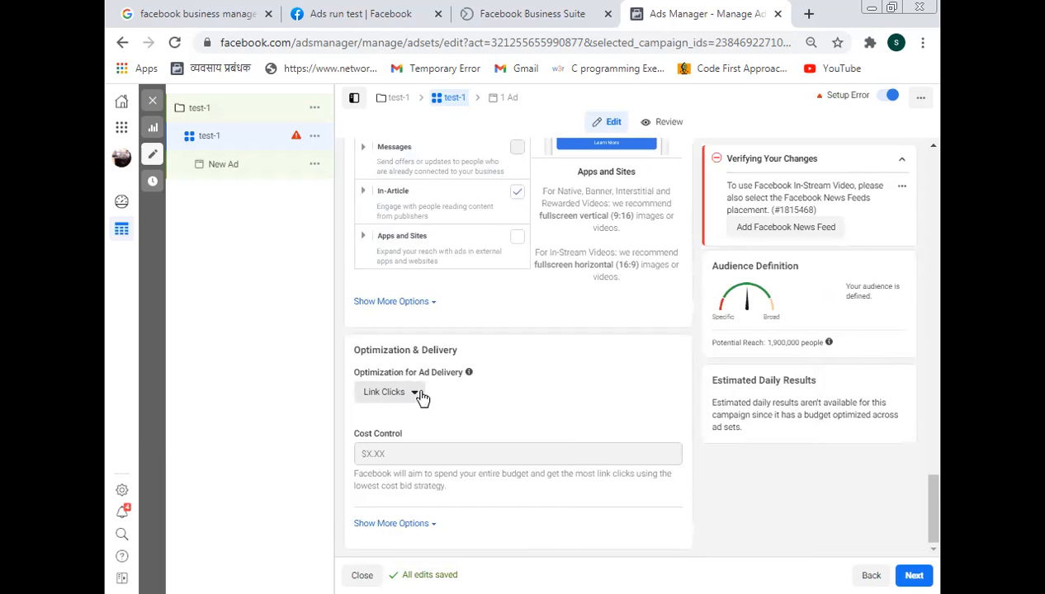
click(395, 400)
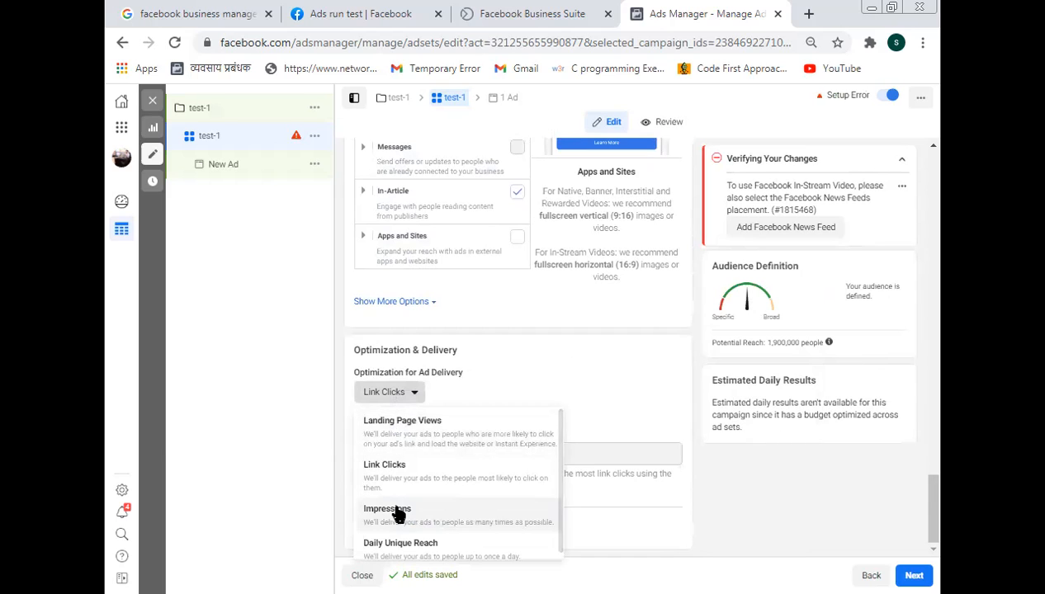
scroll(404, 535, down, 1)
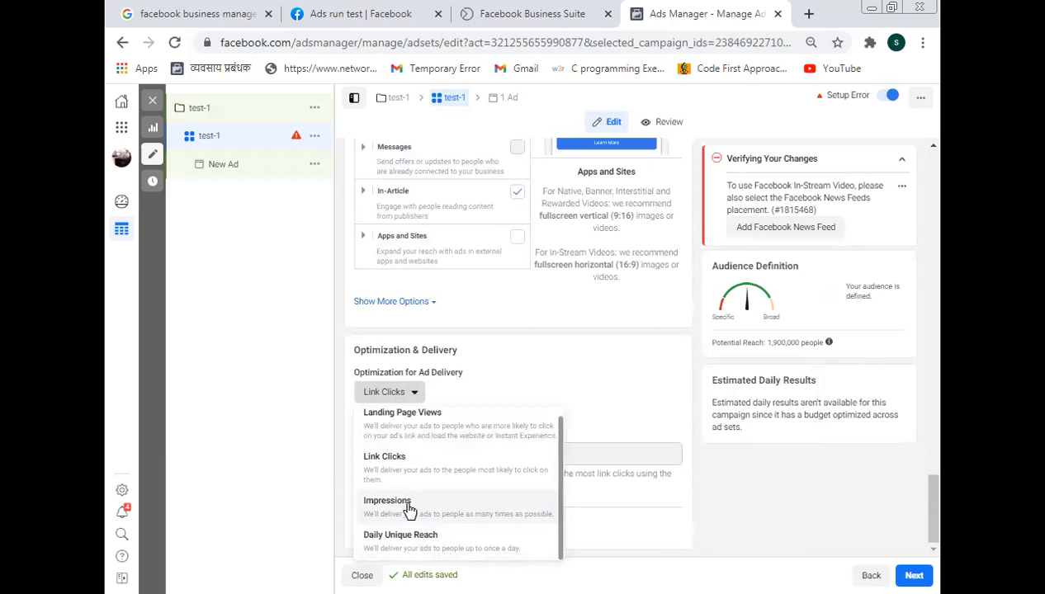
click(410, 507)
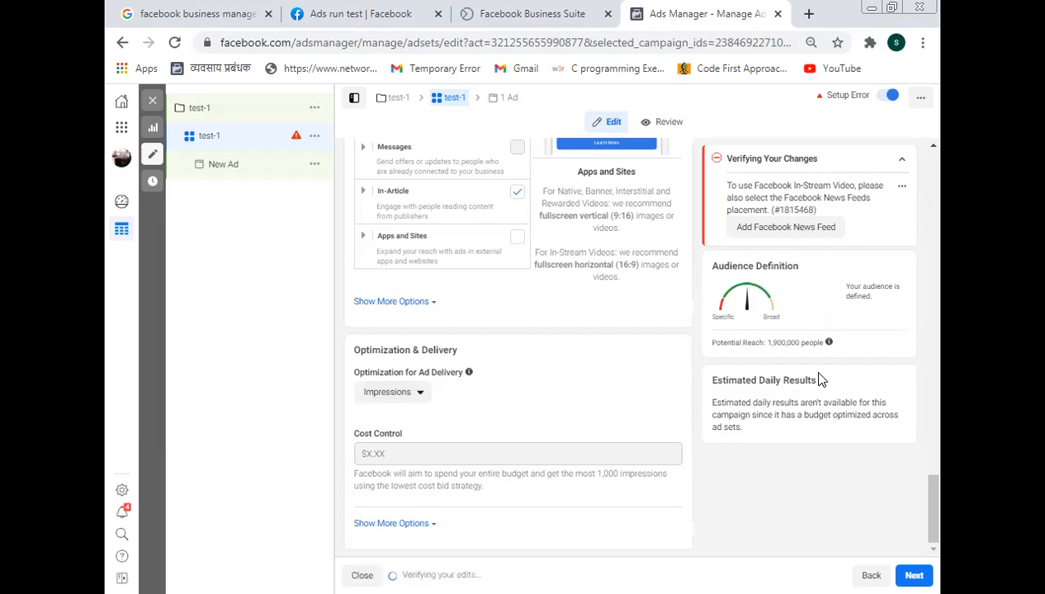
drag(780, 346, 786, 343)
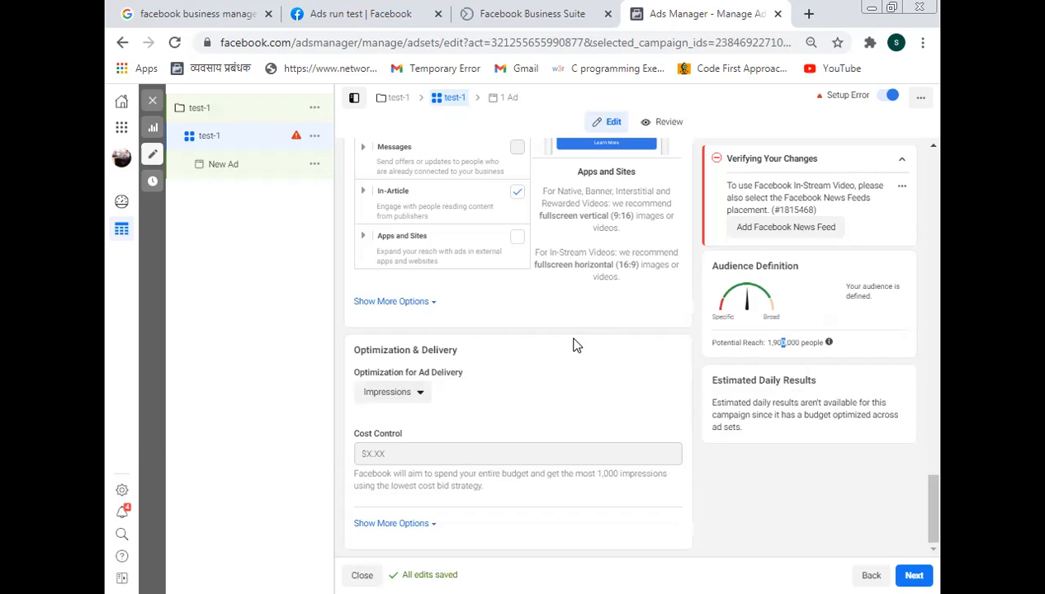
click(776, 343)
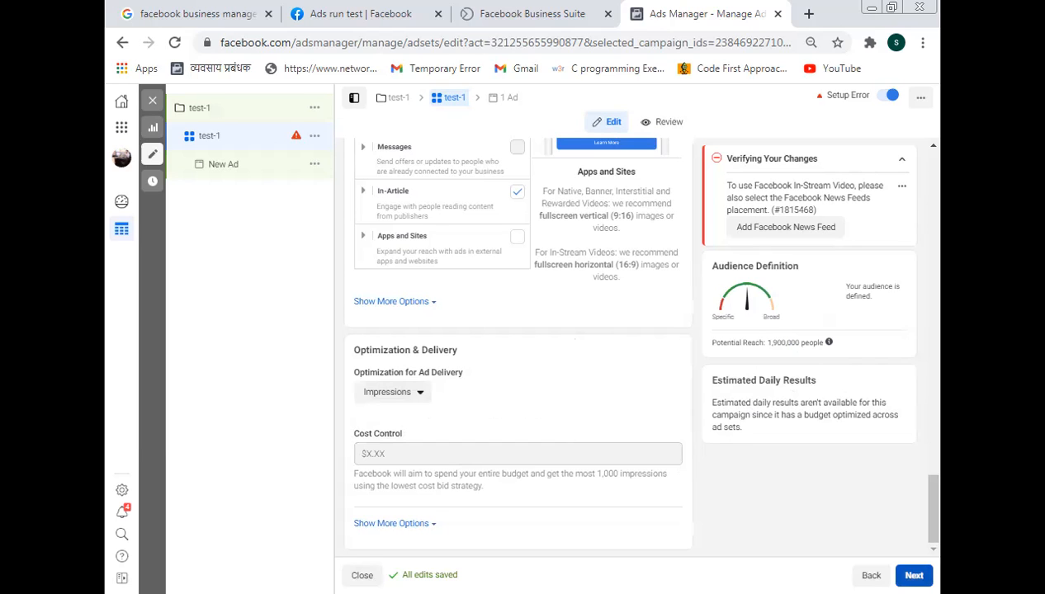
- Continue to the ad level and rename the new ad as test
click(914, 575)
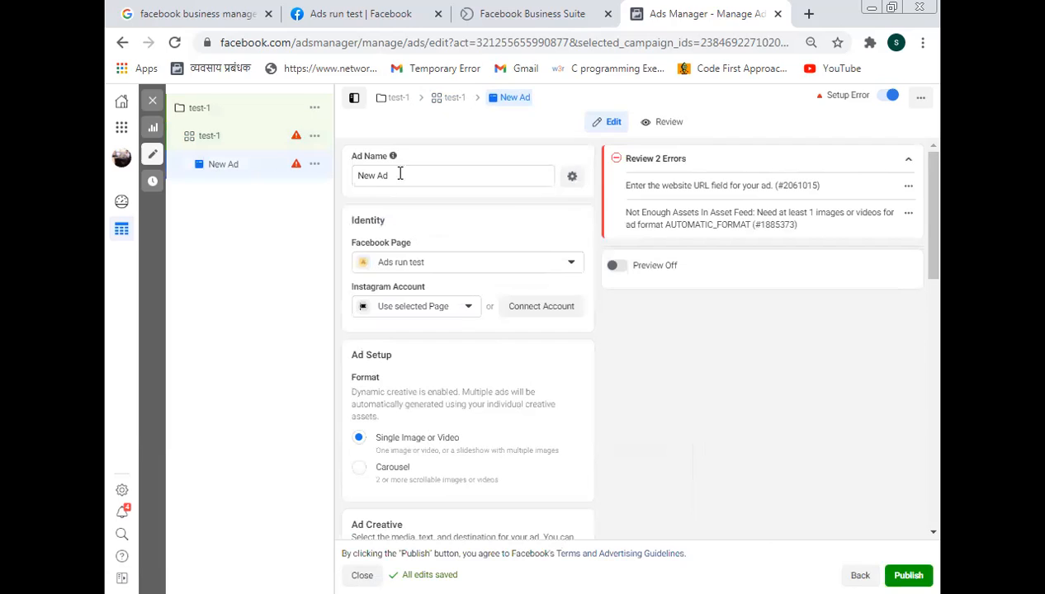
drag(402, 175, 350, 176)
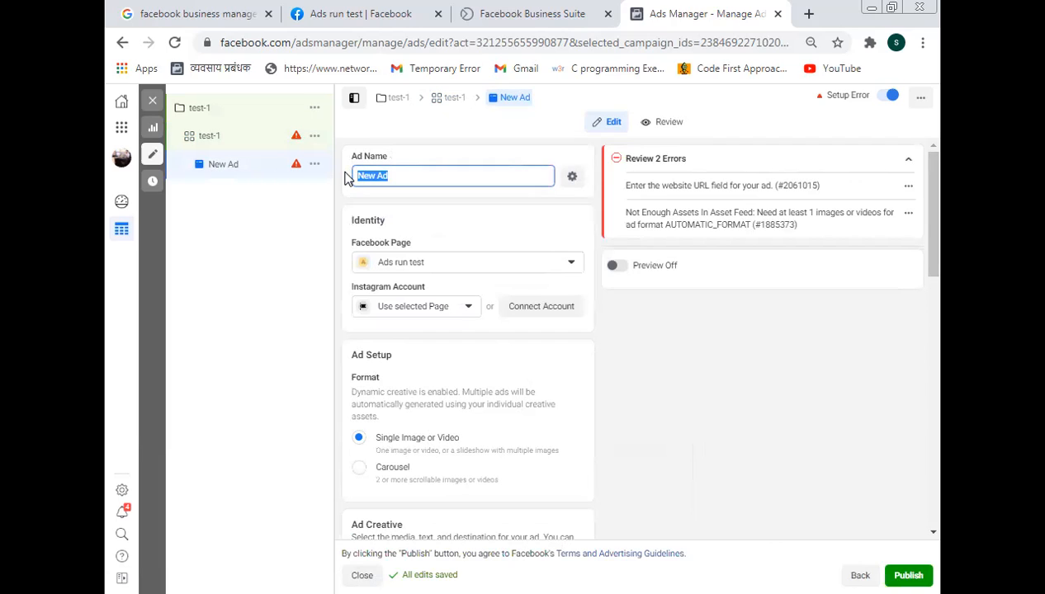
text(test)
- Set the ad's Facebook Page to SP Digital Academy and check the available Instagram account options
click(429, 268)
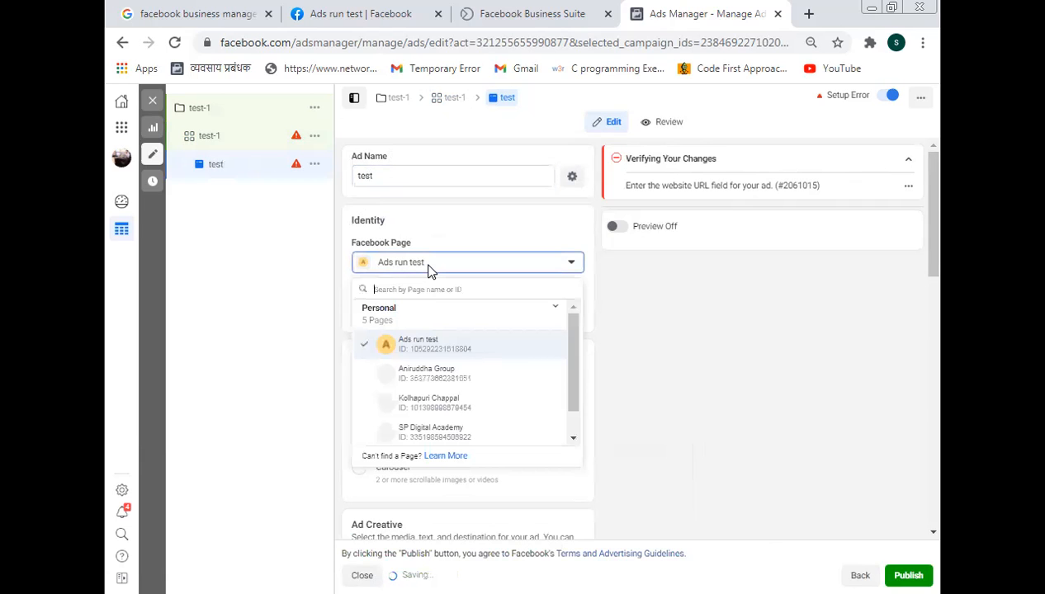
click(431, 430)
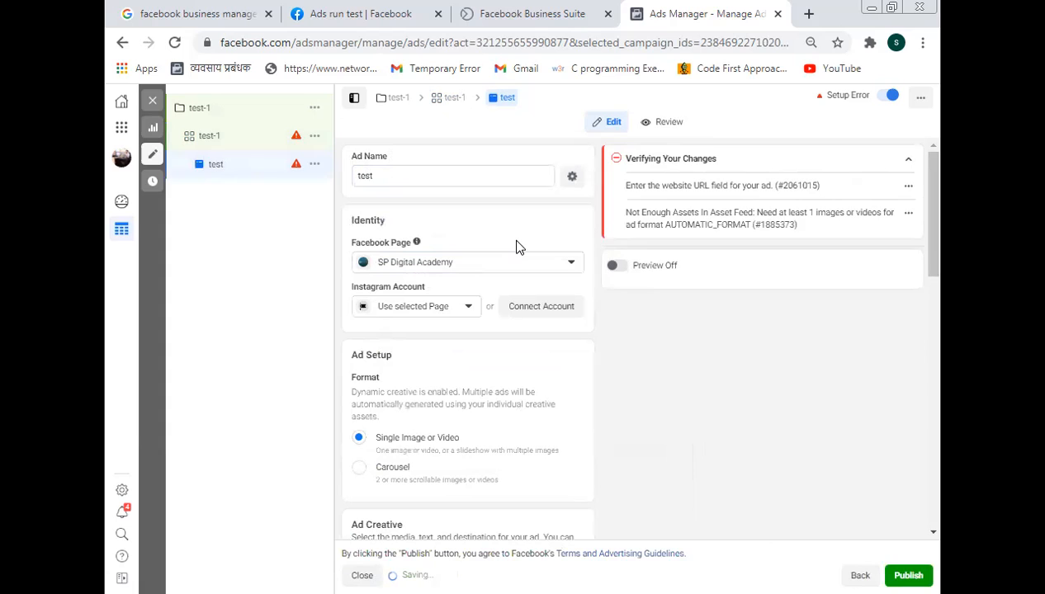
click(441, 312)
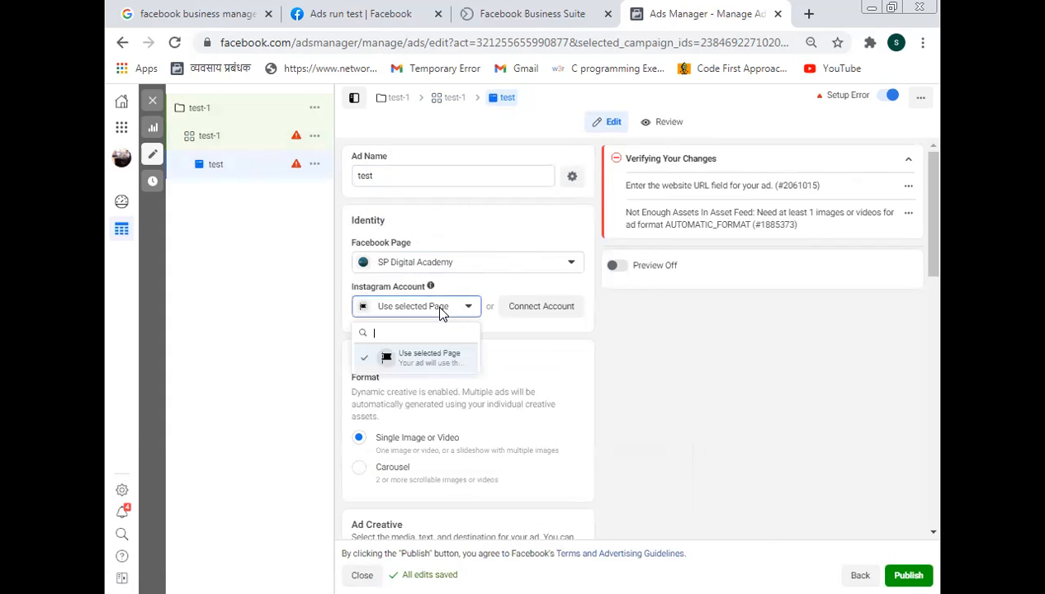
click(442, 310)
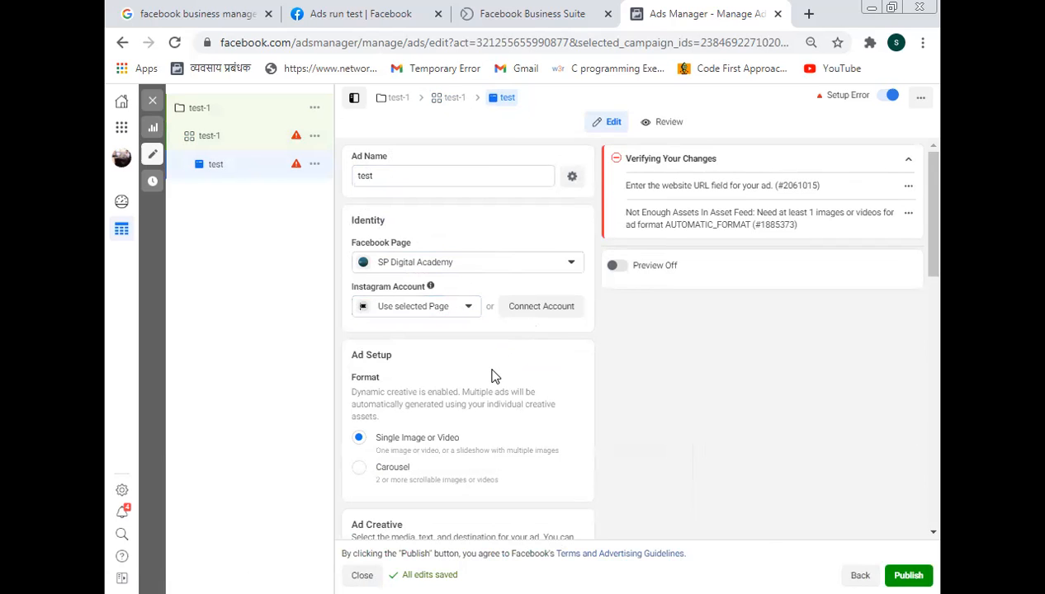
- Turn on the ad preview and upload the Pubg image from the Downloads folder to the account images
scroll(492, 376, down, 2)
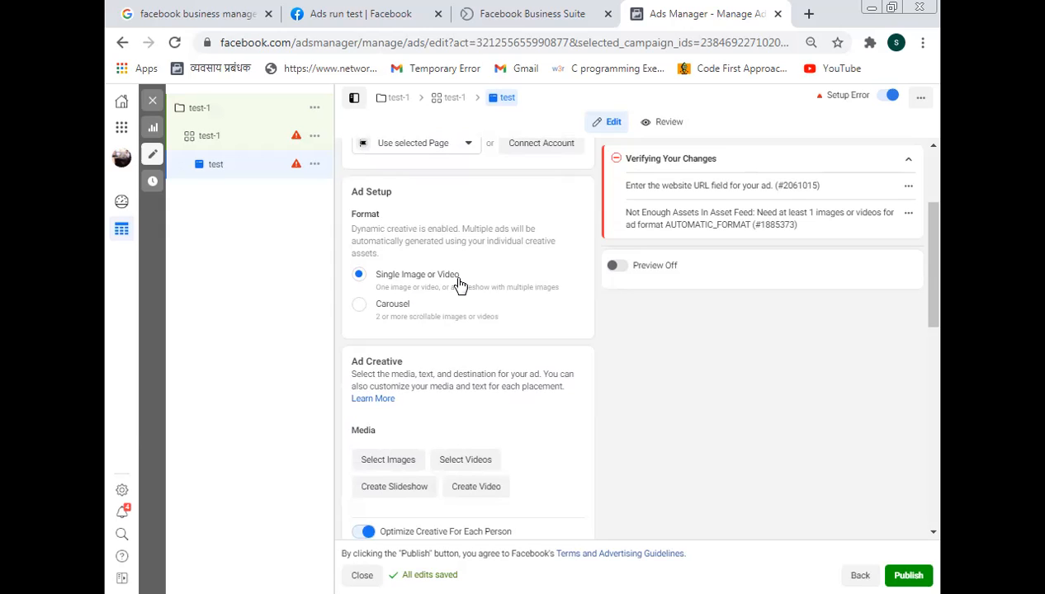
click(620, 266)
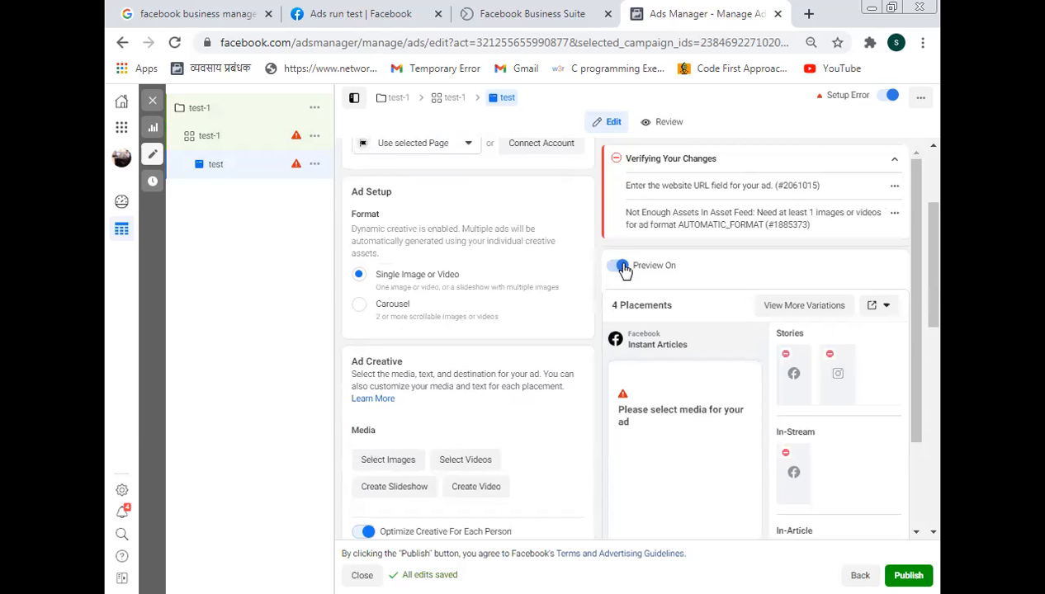
click(374, 460)
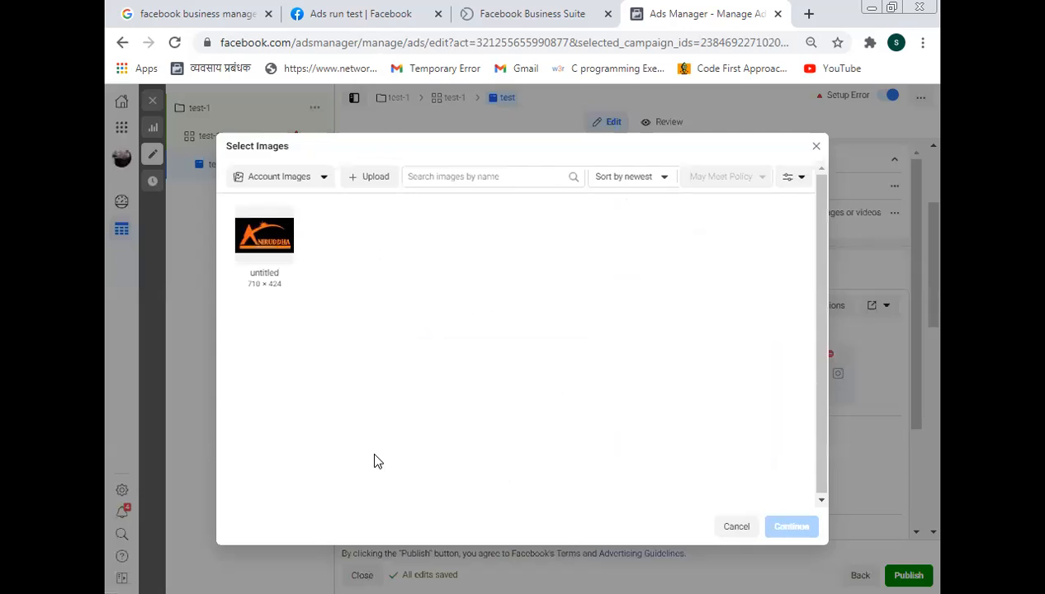
click(287, 179)
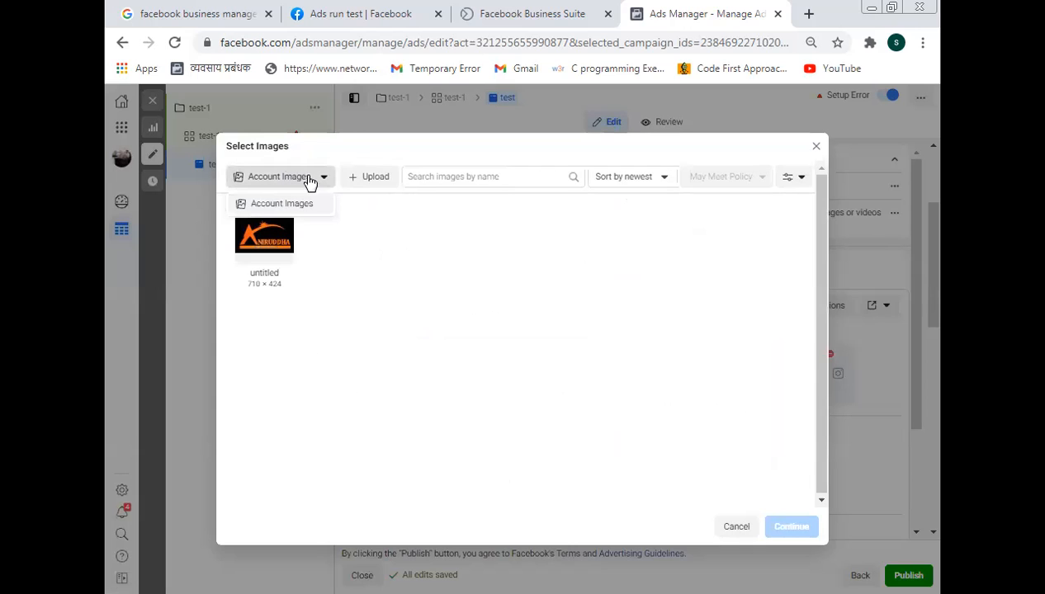
click(362, 178)
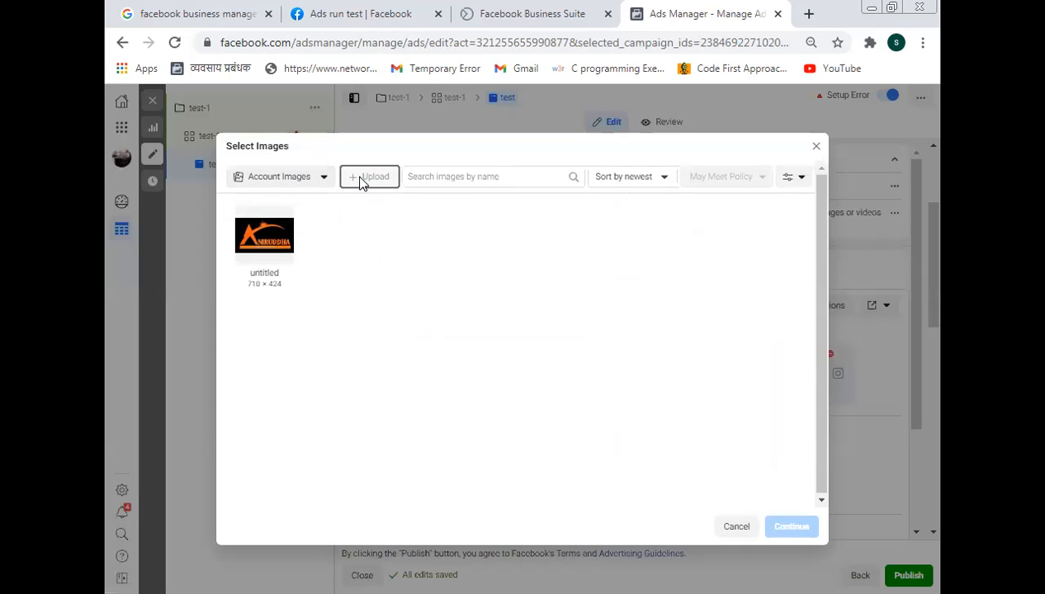
click(718, 161)
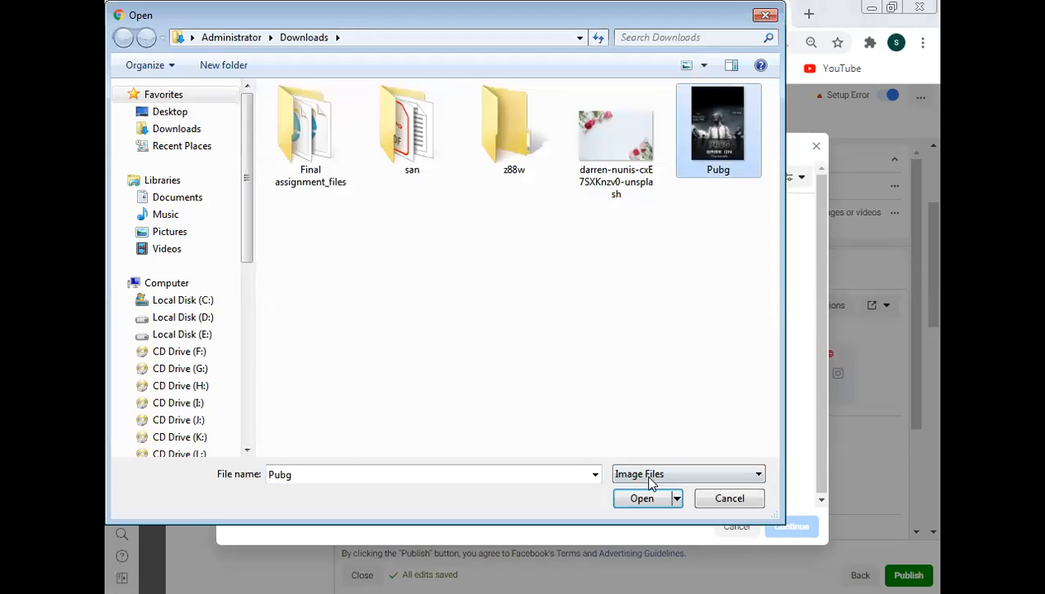
click(638, 501)
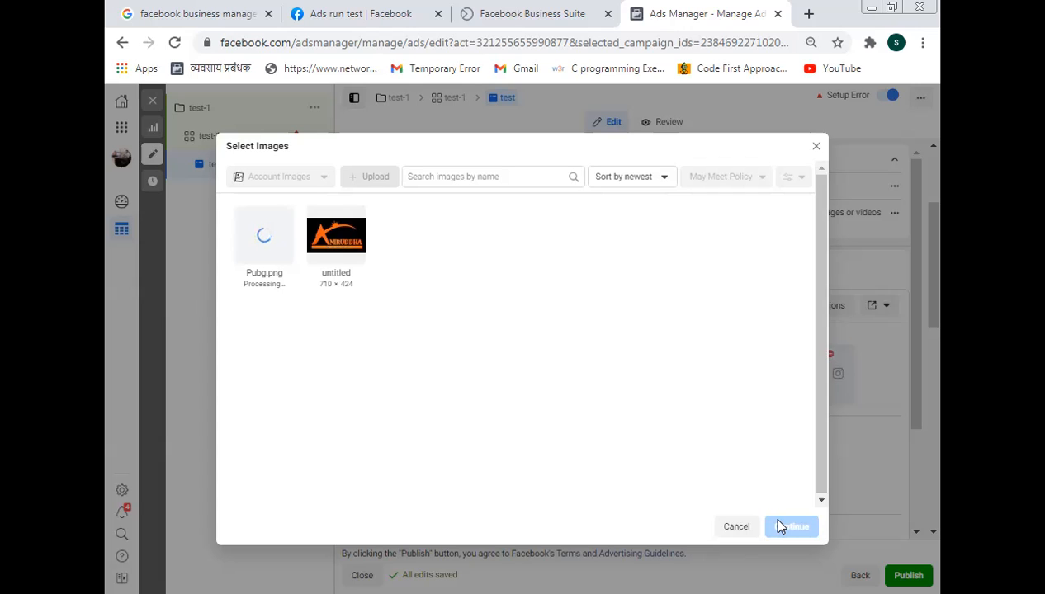
- Add the account images Pubg.png and untitled to the ad's media
click(347, 258)
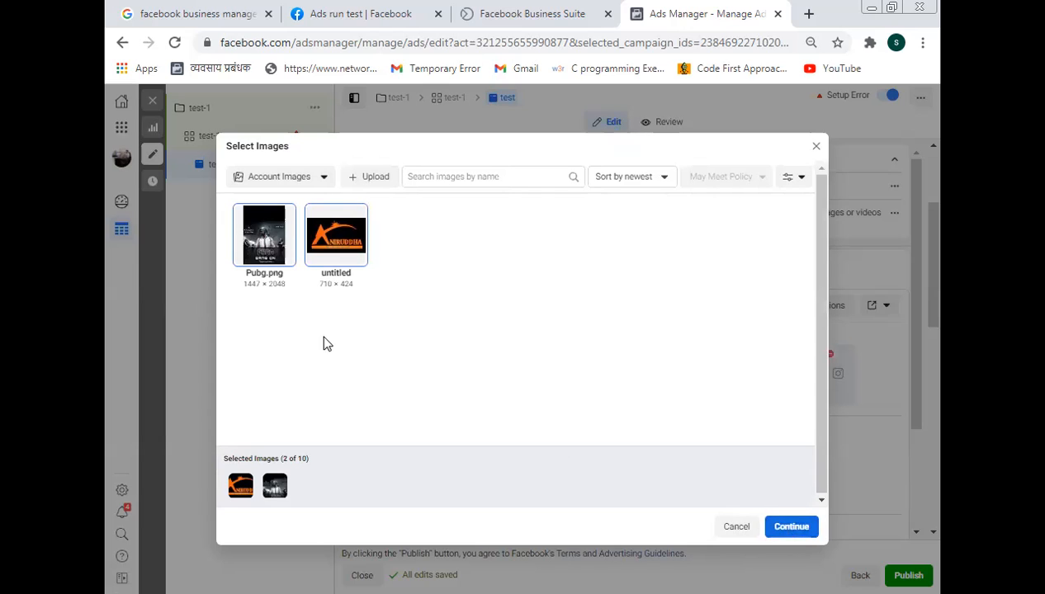
click(273, 244)
click(272, 245)
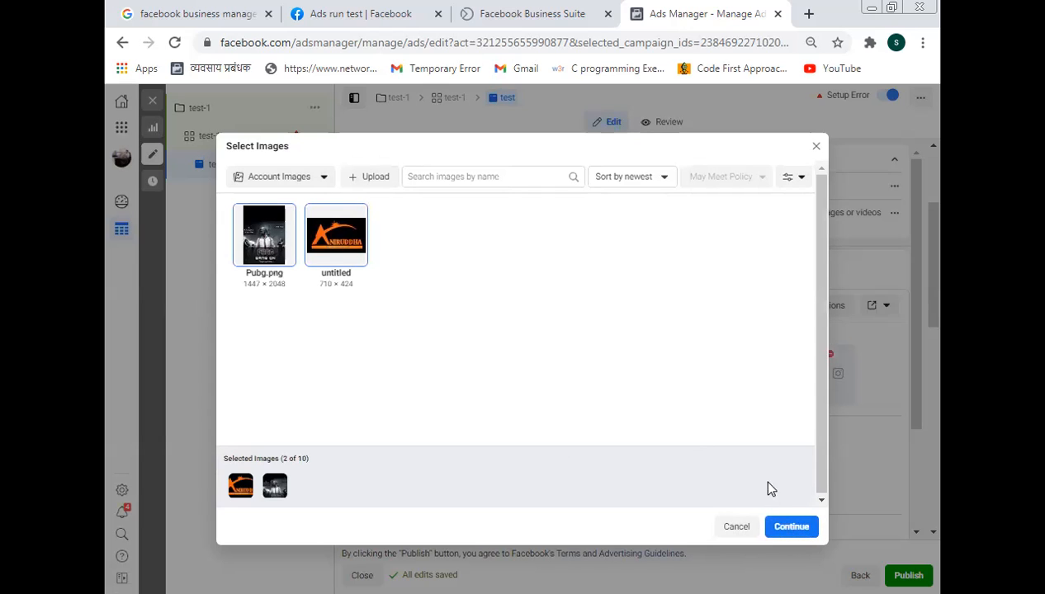
click(791, 527)
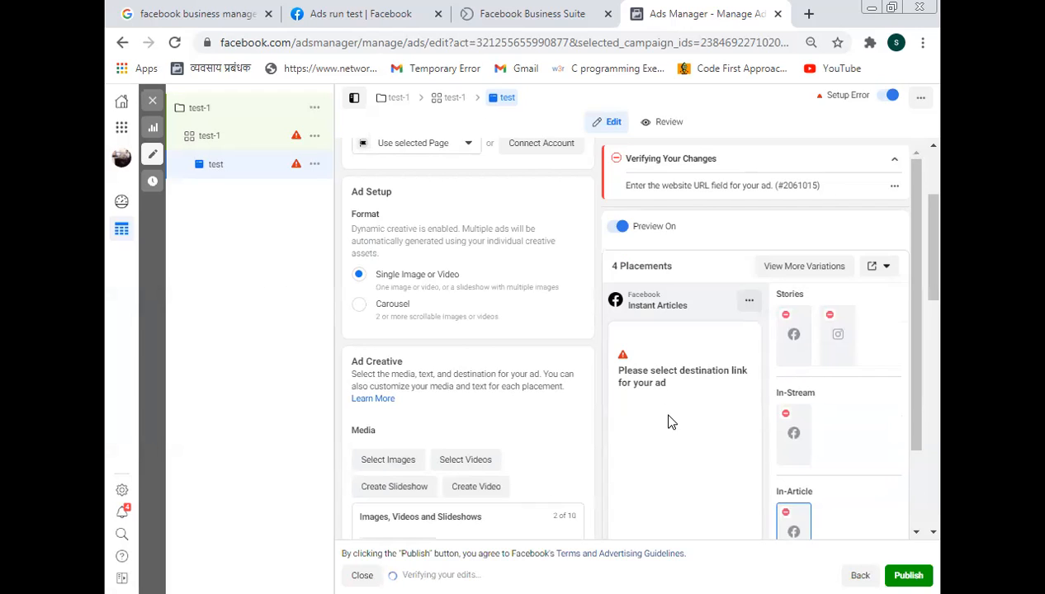
- Remove the Pubg image from the ad's media
scroll(519, 370, down, 1)
scroll(519, 372, down, 3)
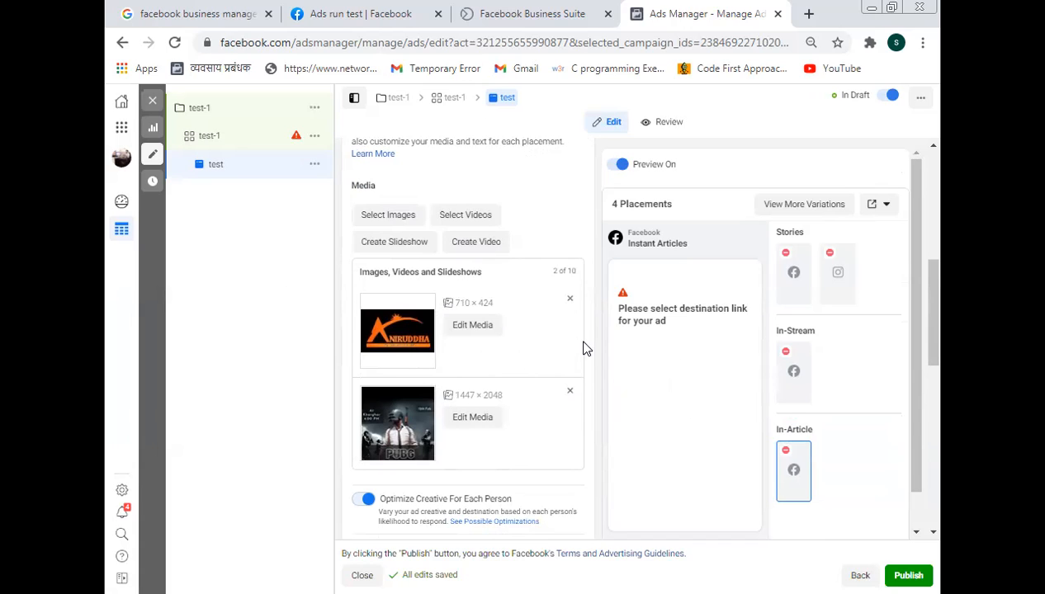
click(569, 396)
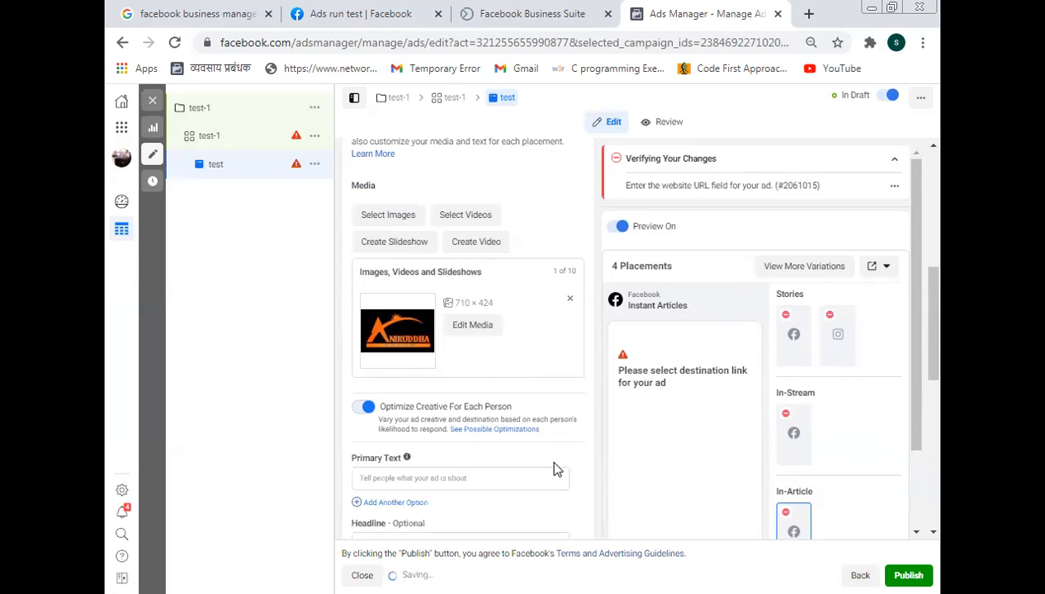
- Enter the headline "1bhk" and the primary text "sell 1 bhk flat" for the ad
scroll(548, 457, down, 2)
click(384, 379)
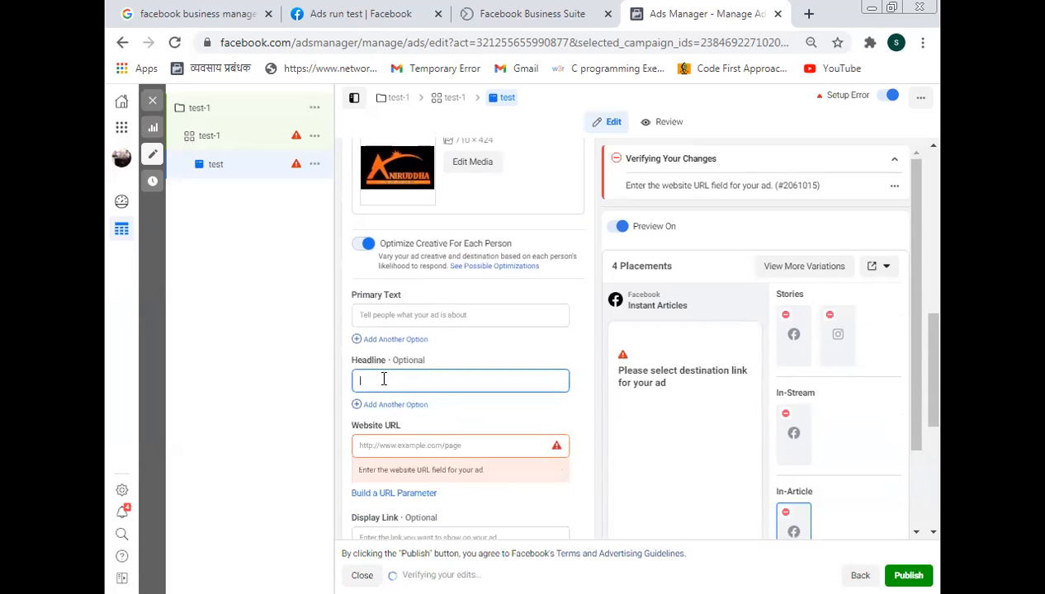
text(1)
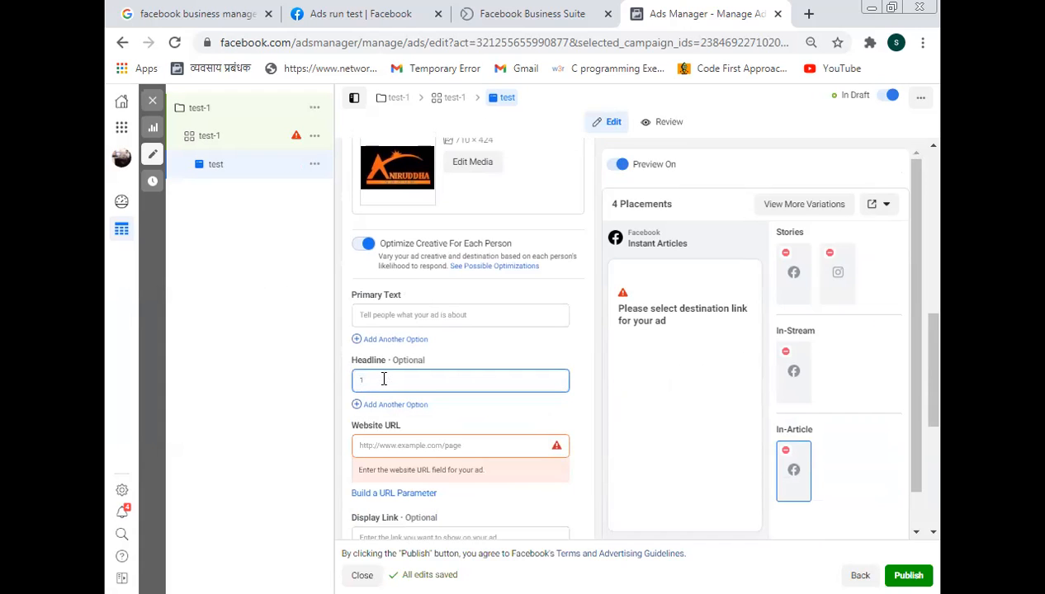
text(bhk)
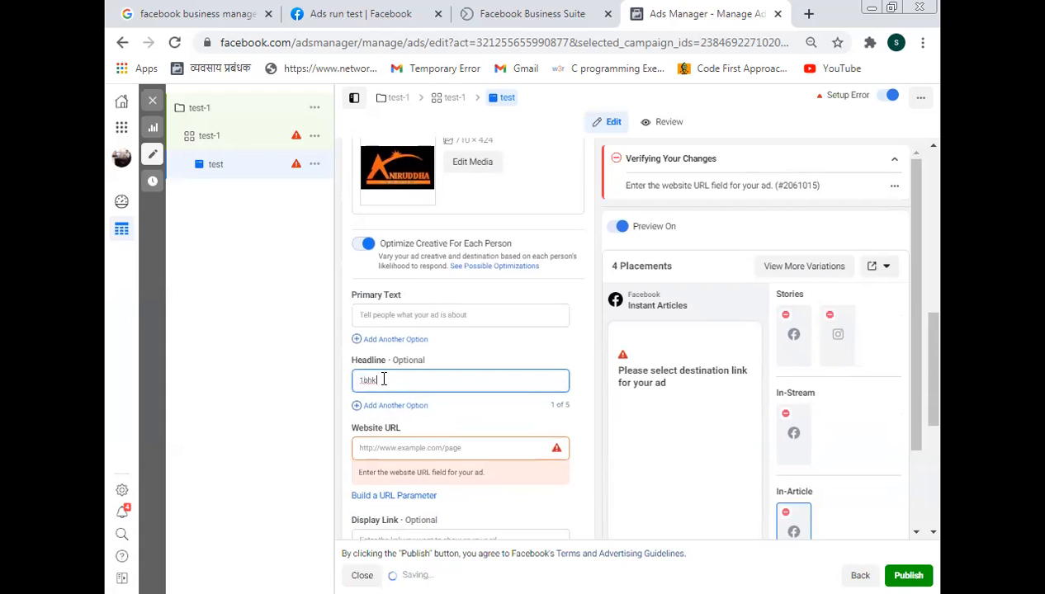
click(384, 314)
text(se)
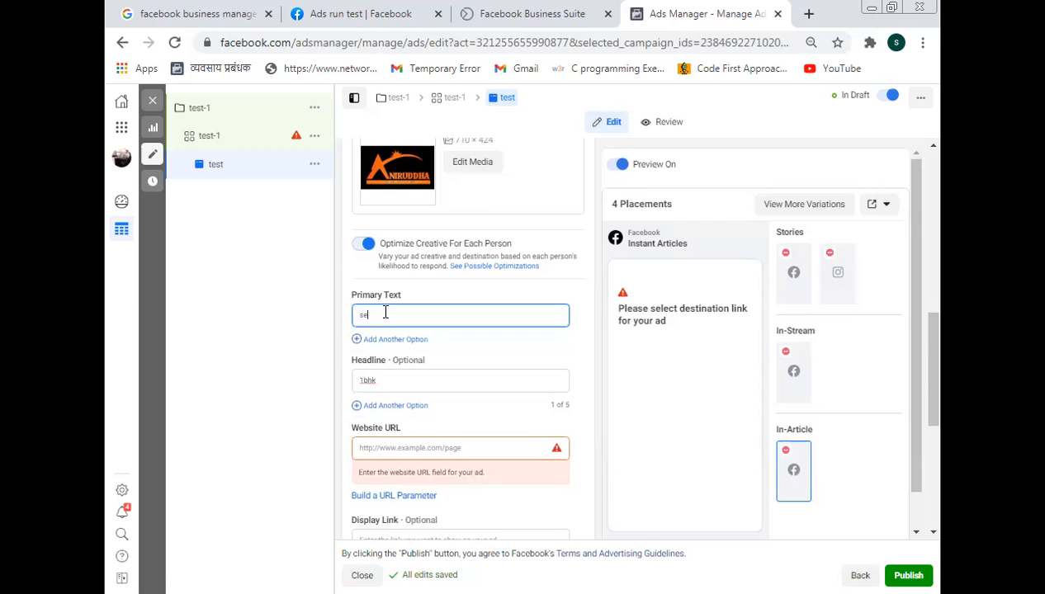
text(ll 1 bhk flat)
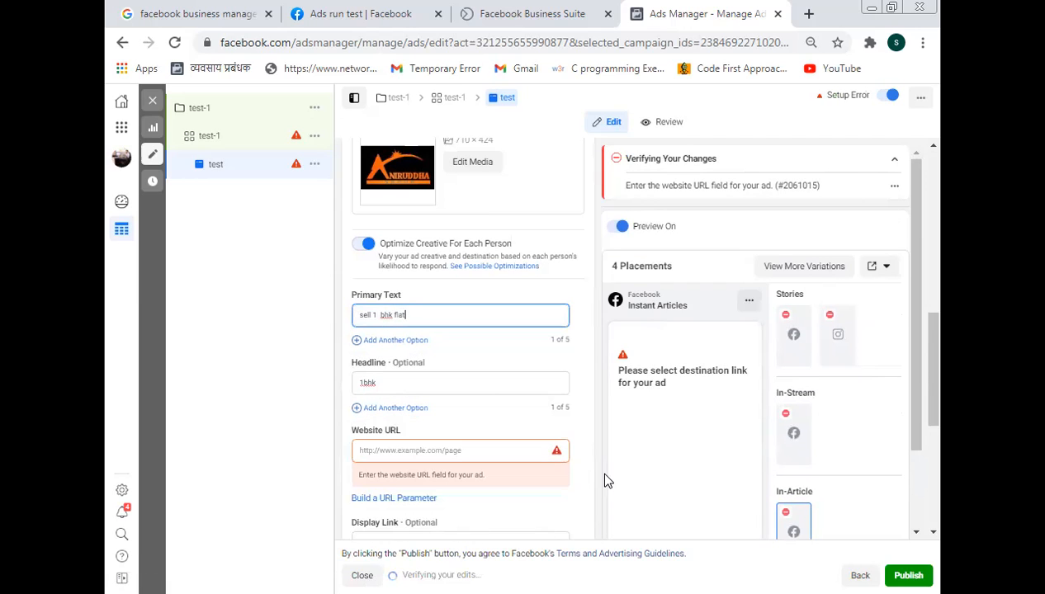
- Search the web for kolhapuri saree.com in a new browser tab to get the ad's website URL
click(425, 448)
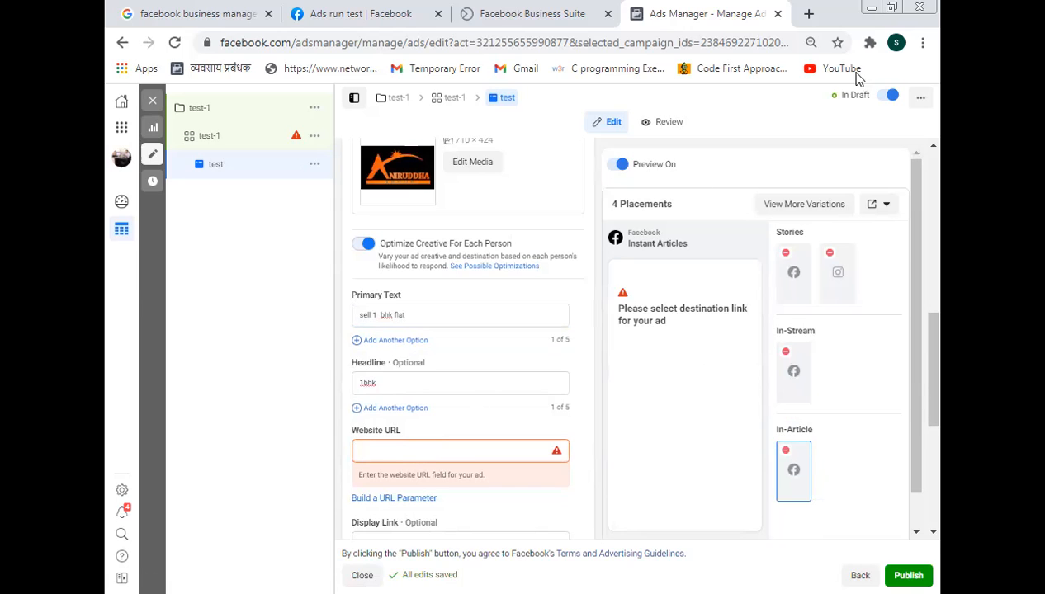
click(809, 13)
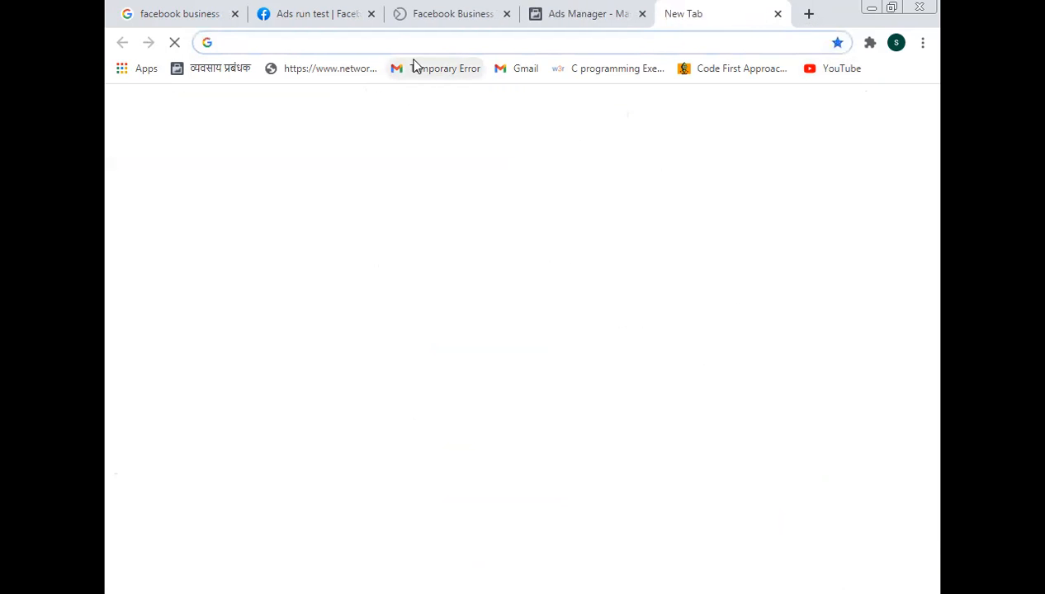
click(348, 43)
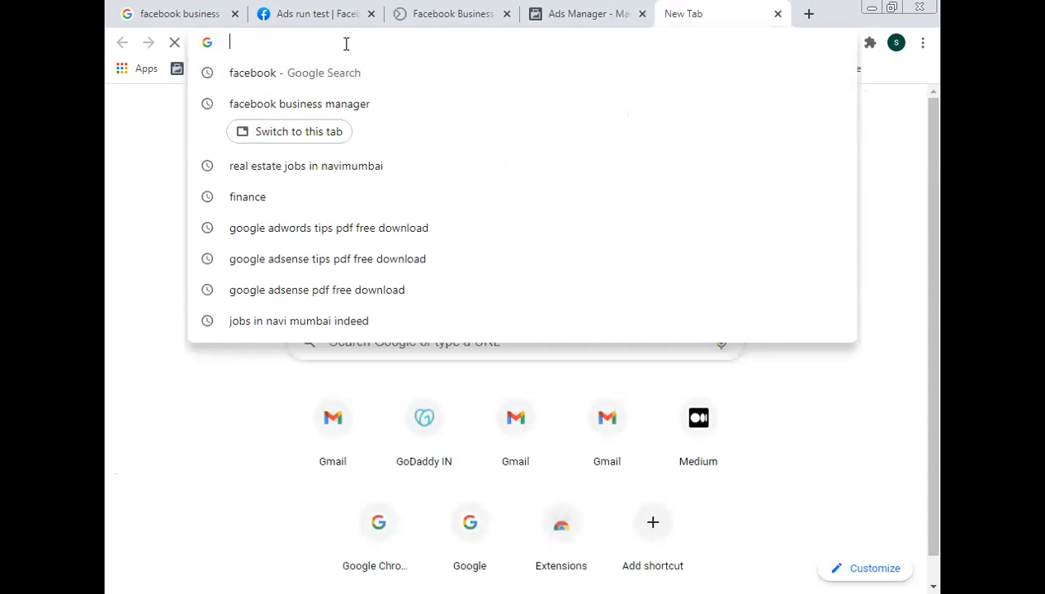
text(ko)
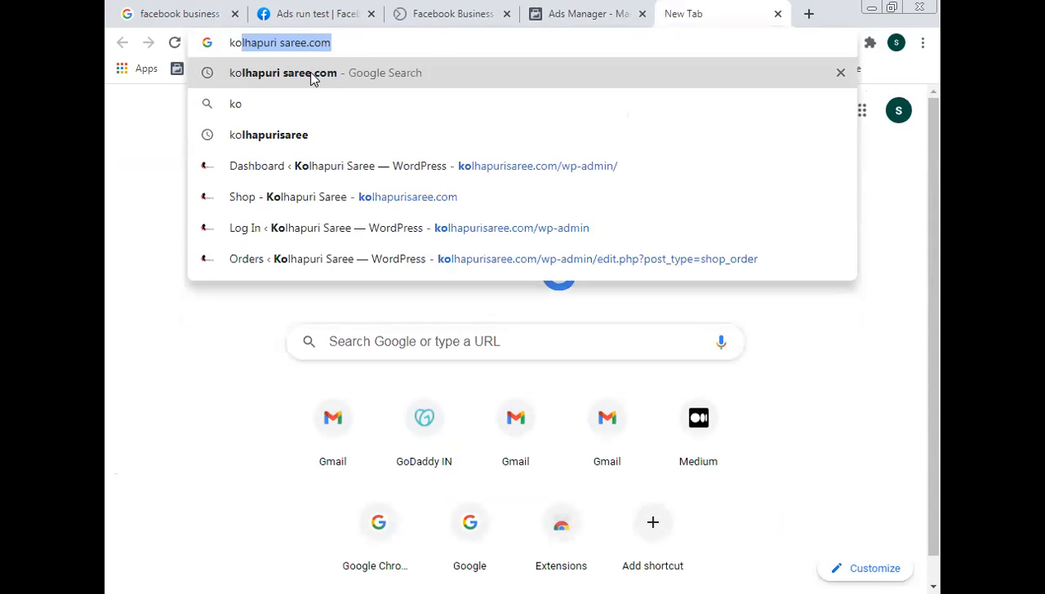
click(320, 80)
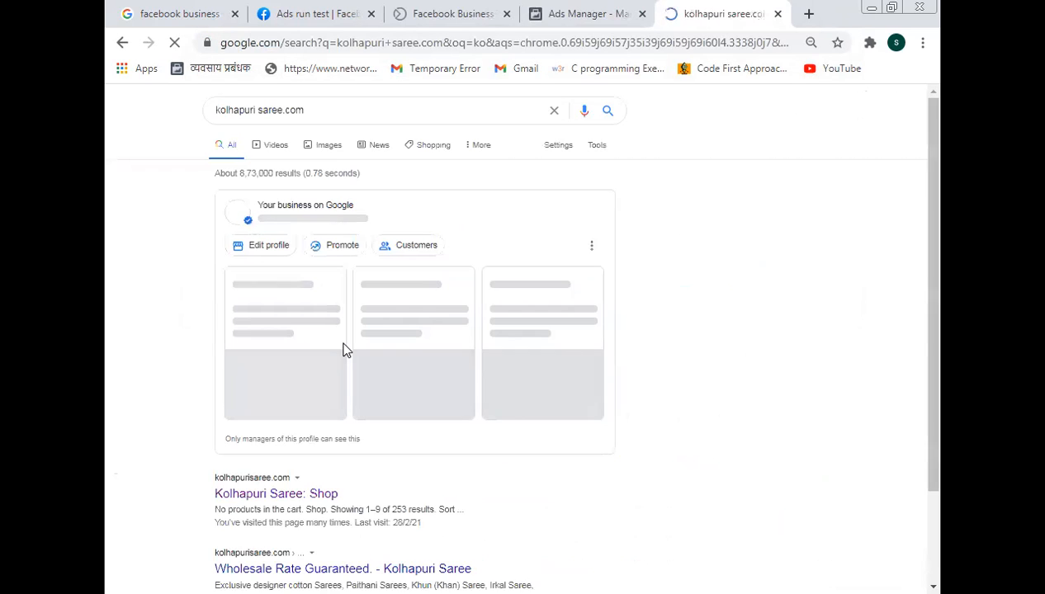
- Open the Kolhapuri Saree shop site from the search results and copy its address
scroll(339, 371, down, 2)
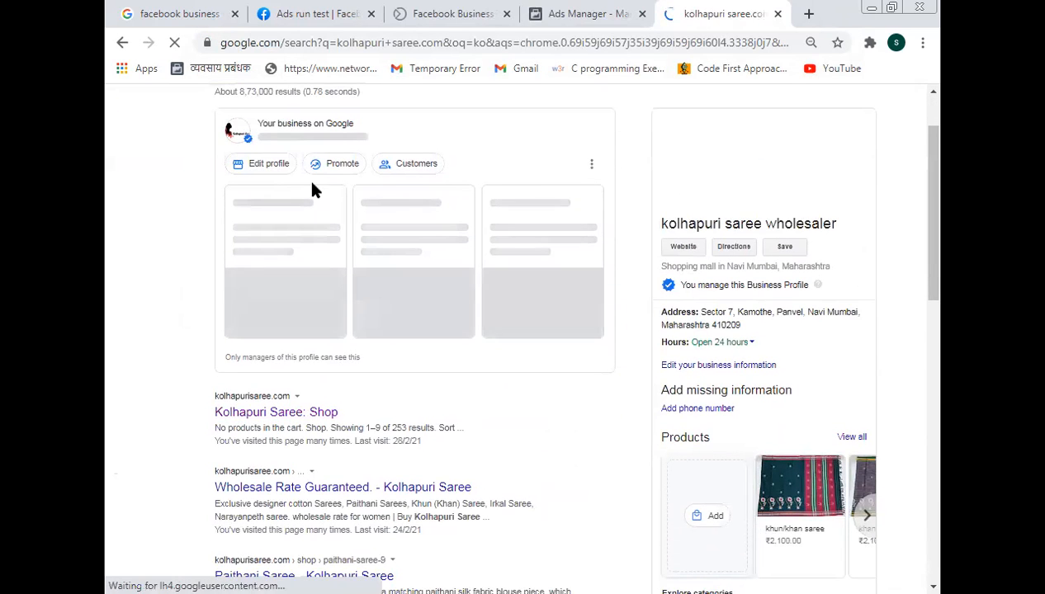
click(289, 47)
click(273, 413)
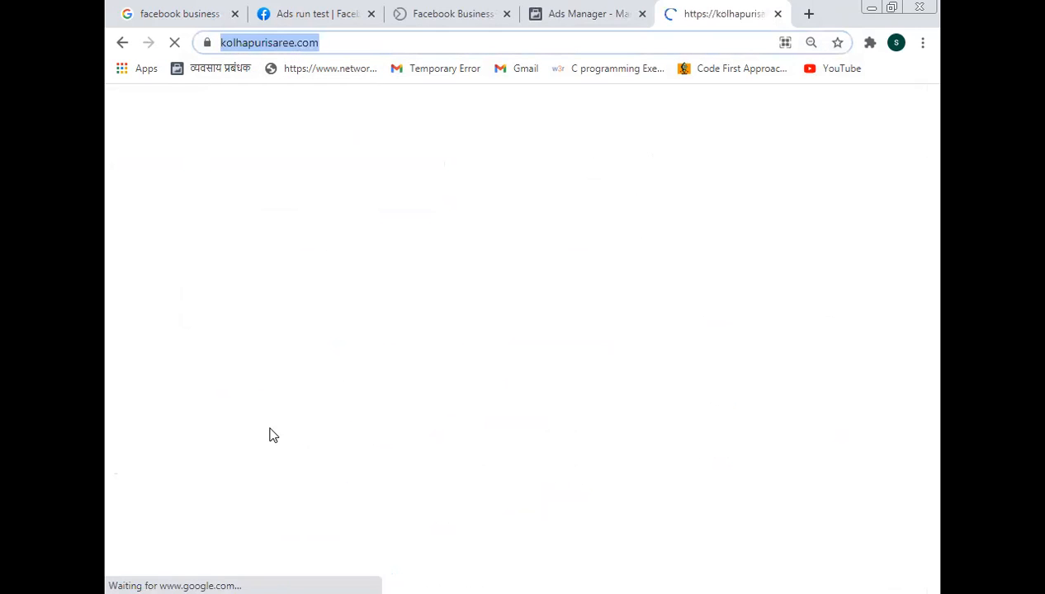
right_click(273, 47)
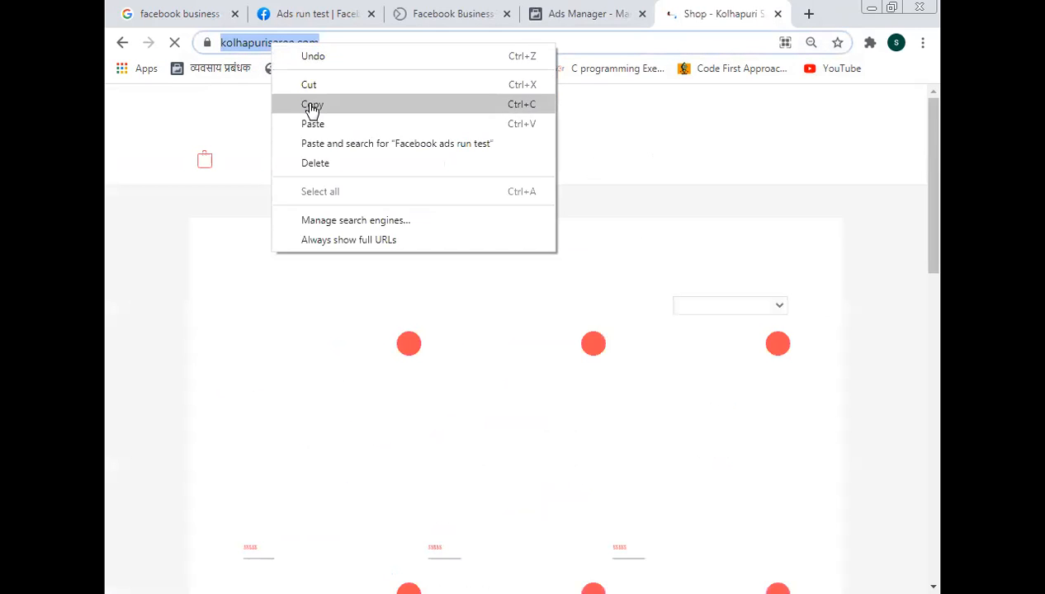
click(311, 104)
click(320, 14)
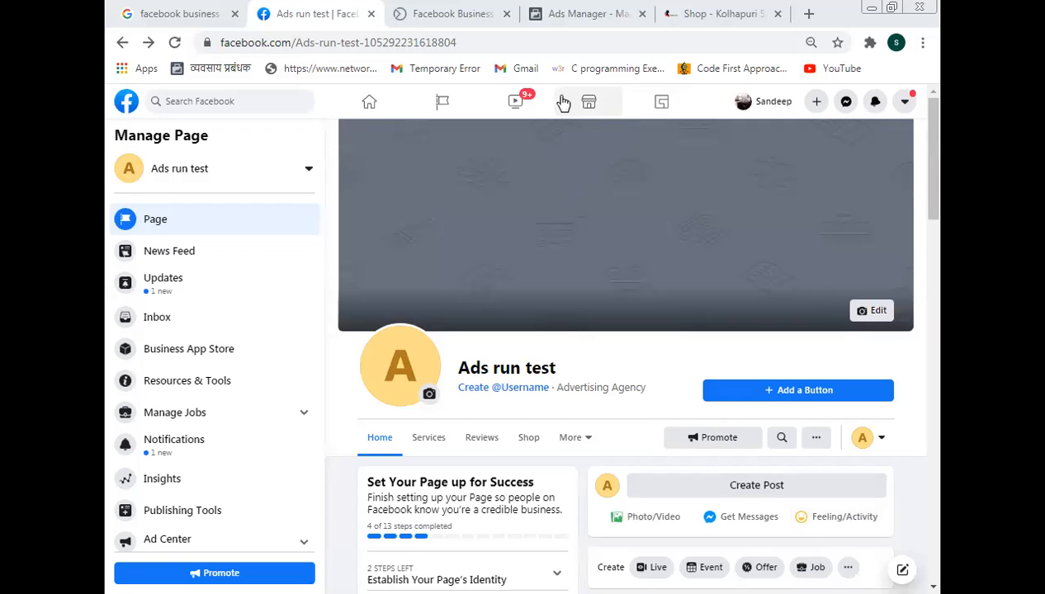
click(561, 24)
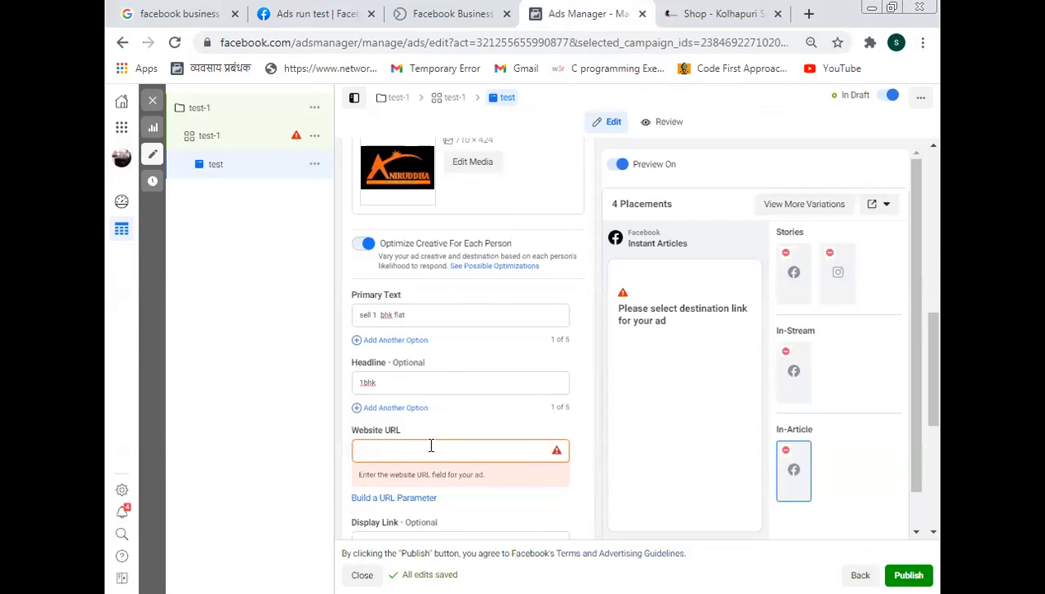
right_click(429, 446)
click(471, 317)
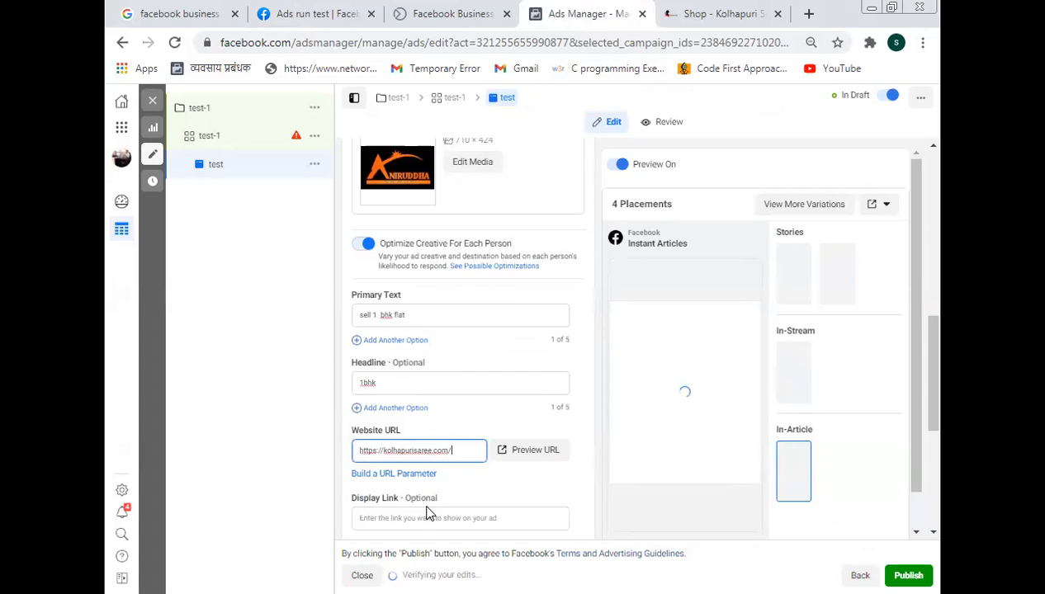
click(401, 517)
right_click(402, 518)
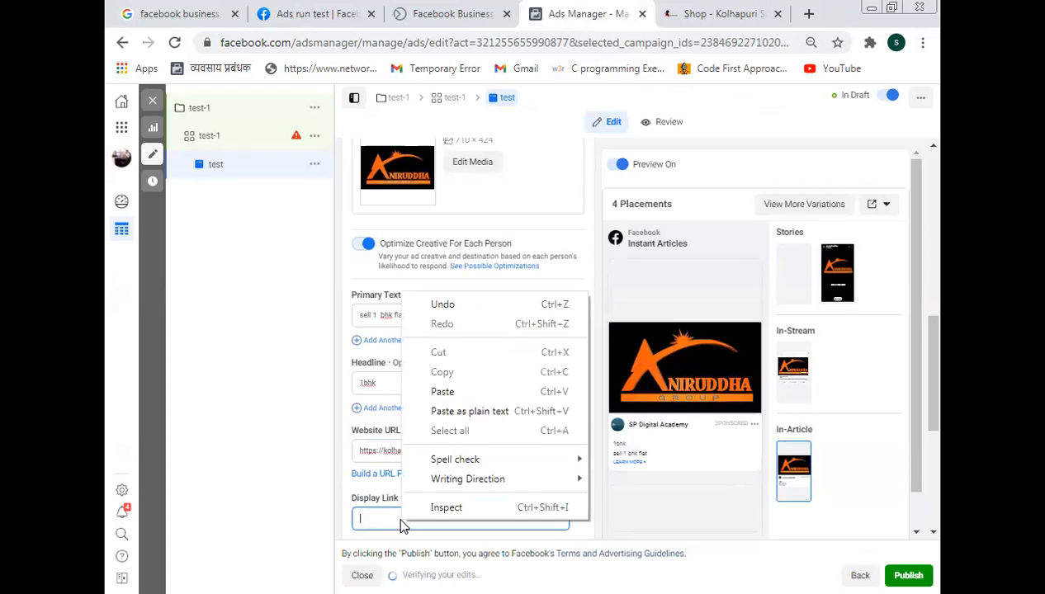
click(446, 394)
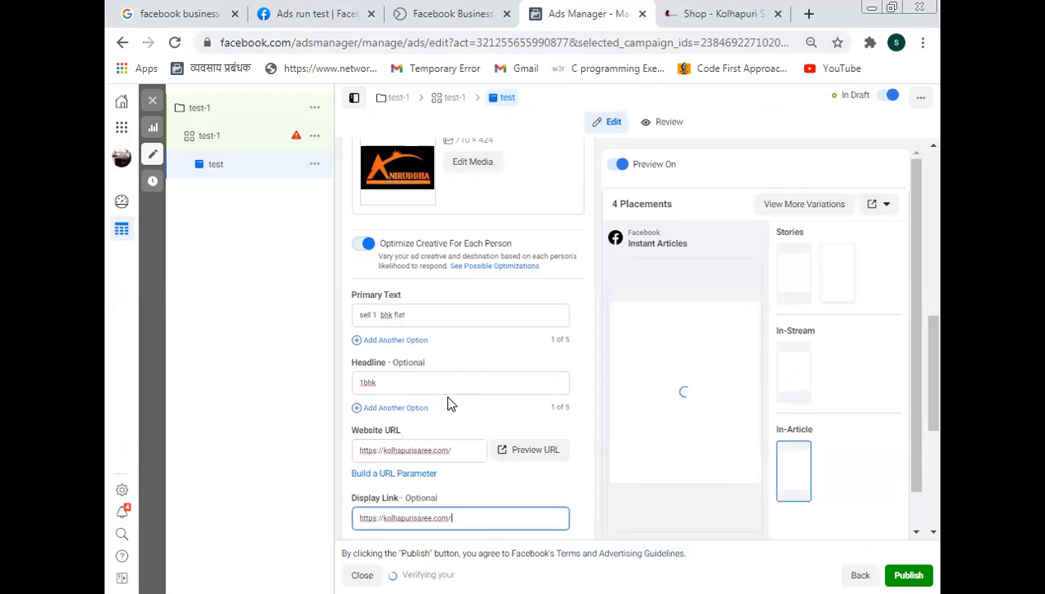
scroll(449, 403, down, 2)
click(457, 468)
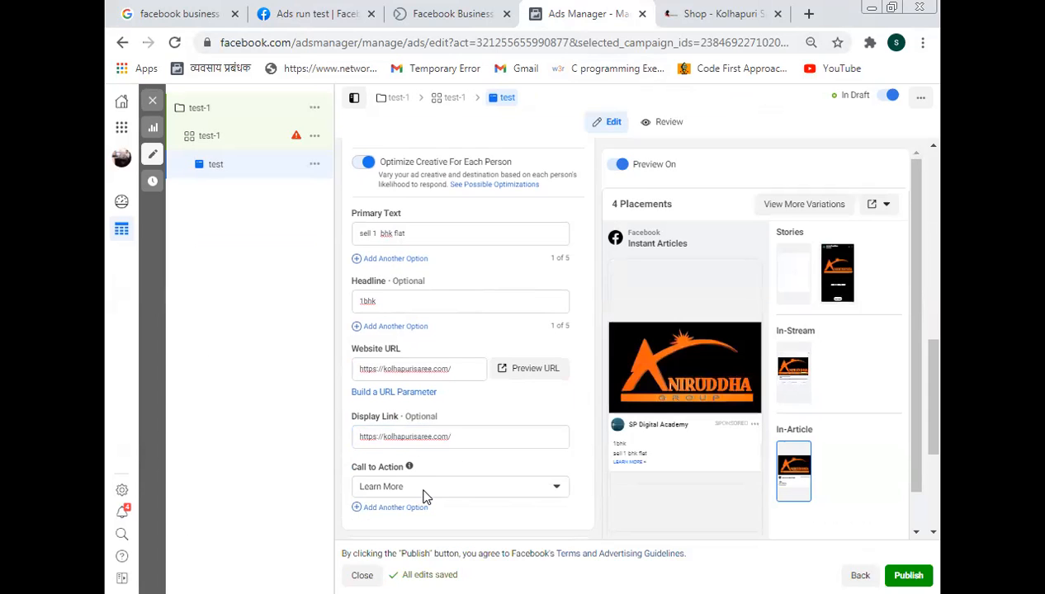
- Change the ad's call to action to Book Now
scroll(422, 494, down, 2)
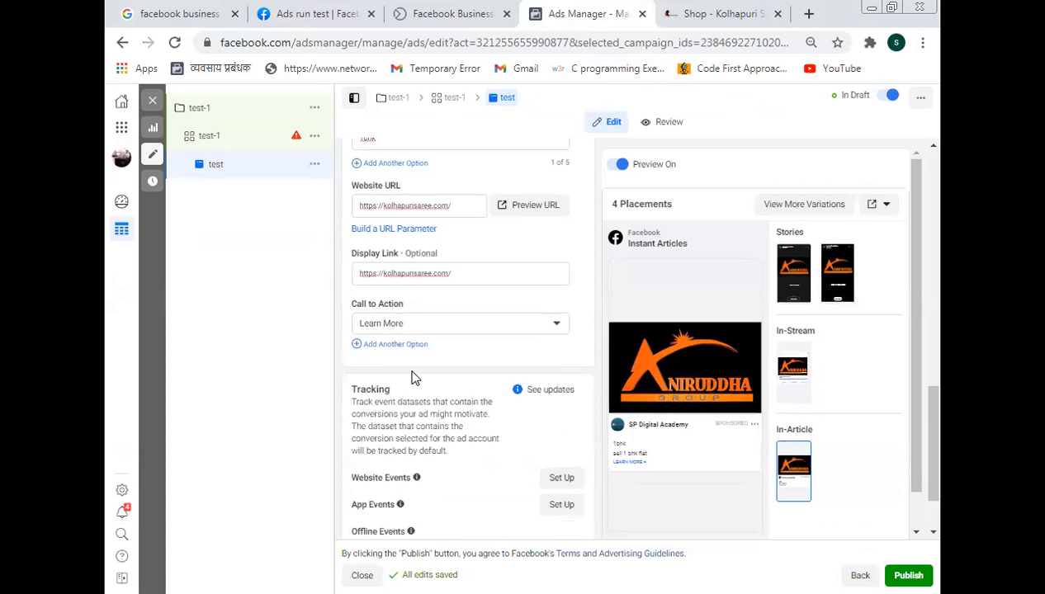
click(422, 324)
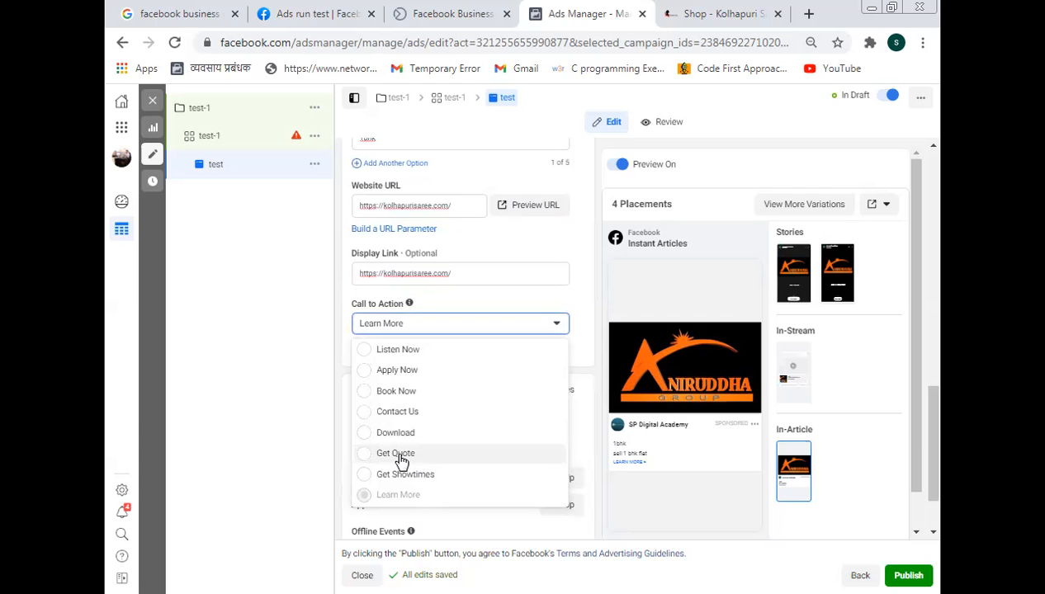
click(369, 394)
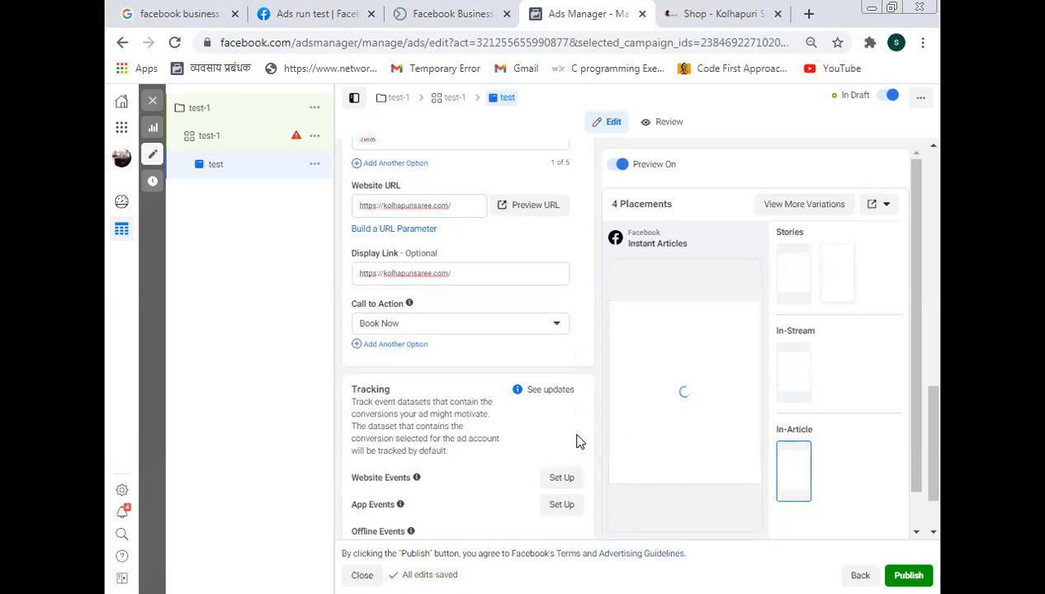
drag(637, 424, 667, 443)
click(636, 426)
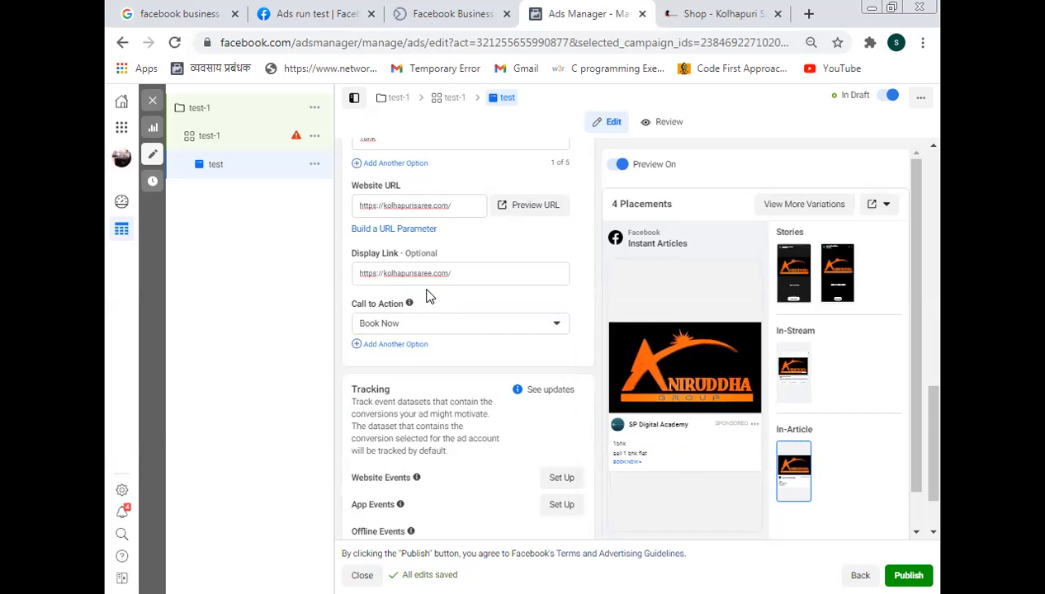
- Replace the ad's primary text with "sell home"
scroll(427, 297, up, 2)
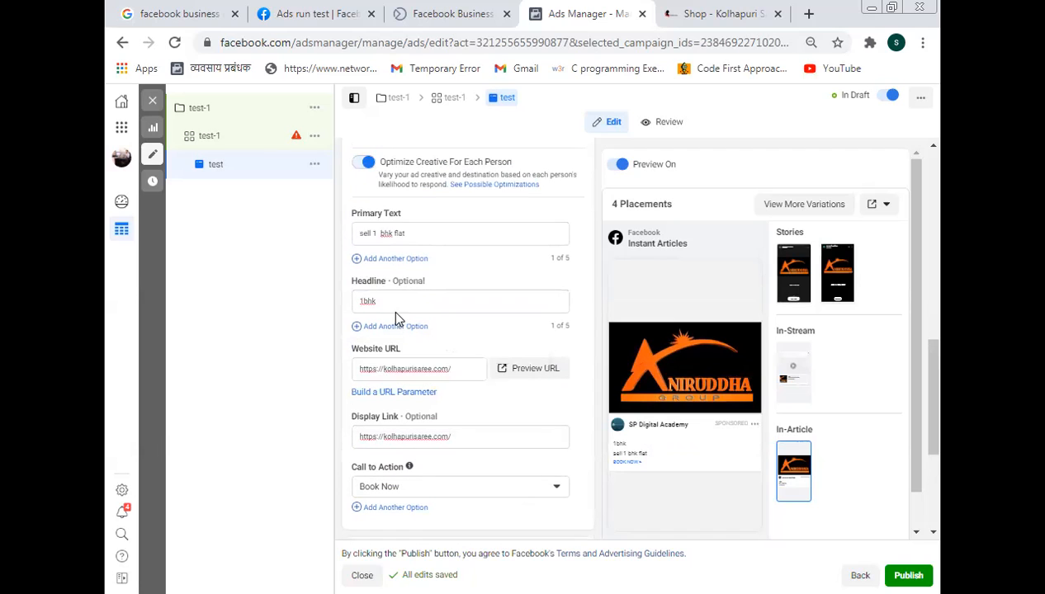
click(424, 233)
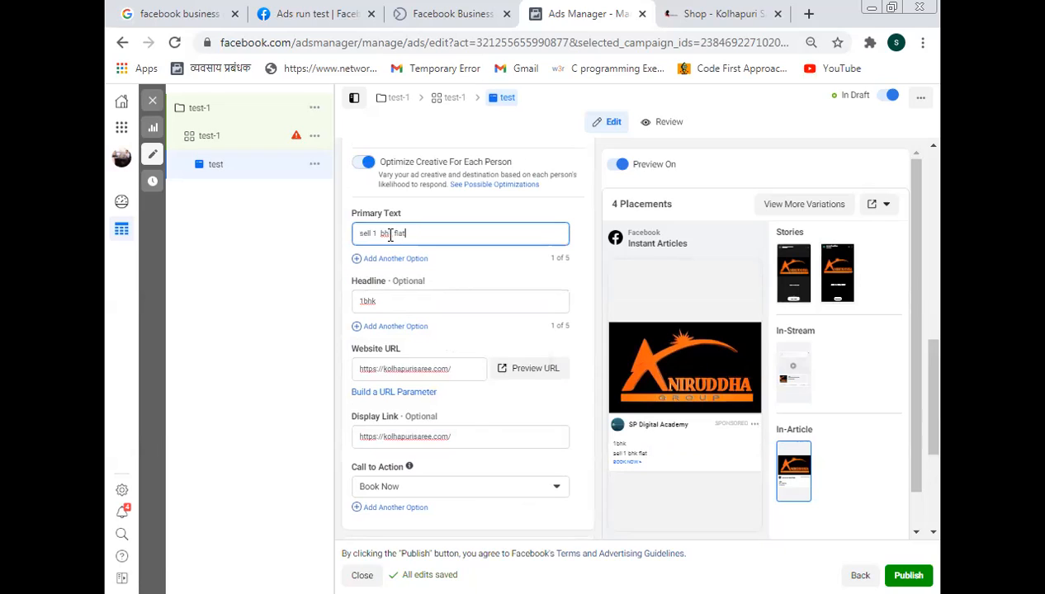
drag(378, 234, 463, 233)
key(BackSpace)
key(BackSpace)
key(BackSpace)
text(home)
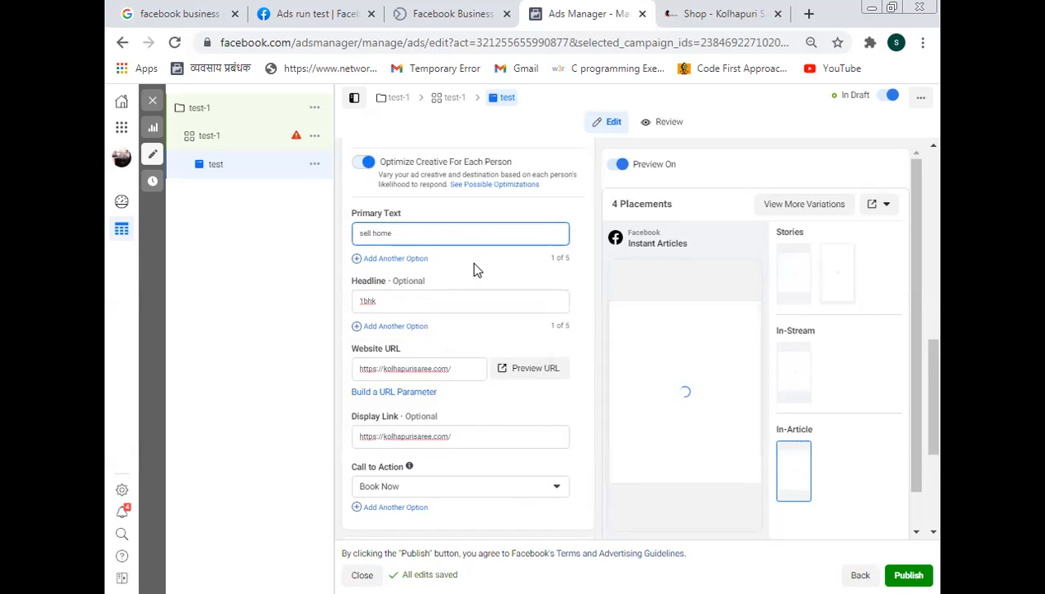
- Replace the ad's headline with "buy now" and check both texts in the Instant Articles preview
click(419, 302)
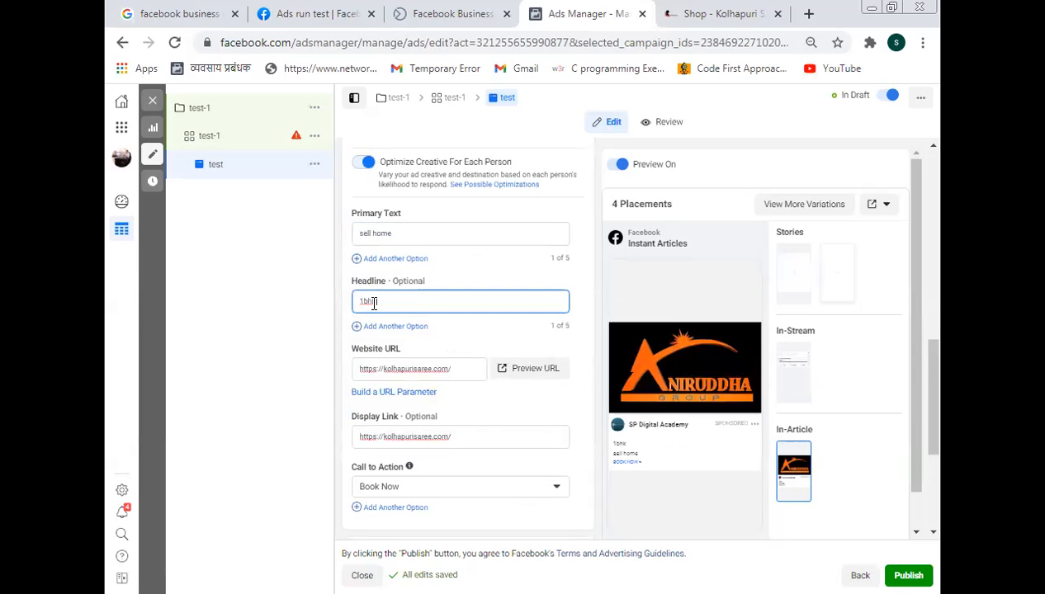
drag(391, 299, 347, 293)
text(bu)
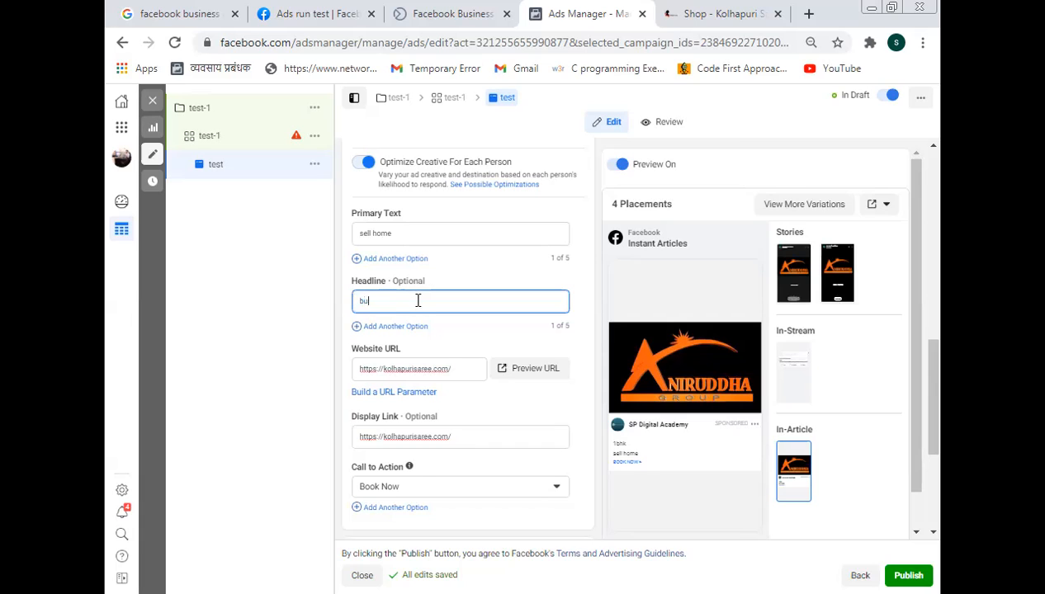
text(y now)
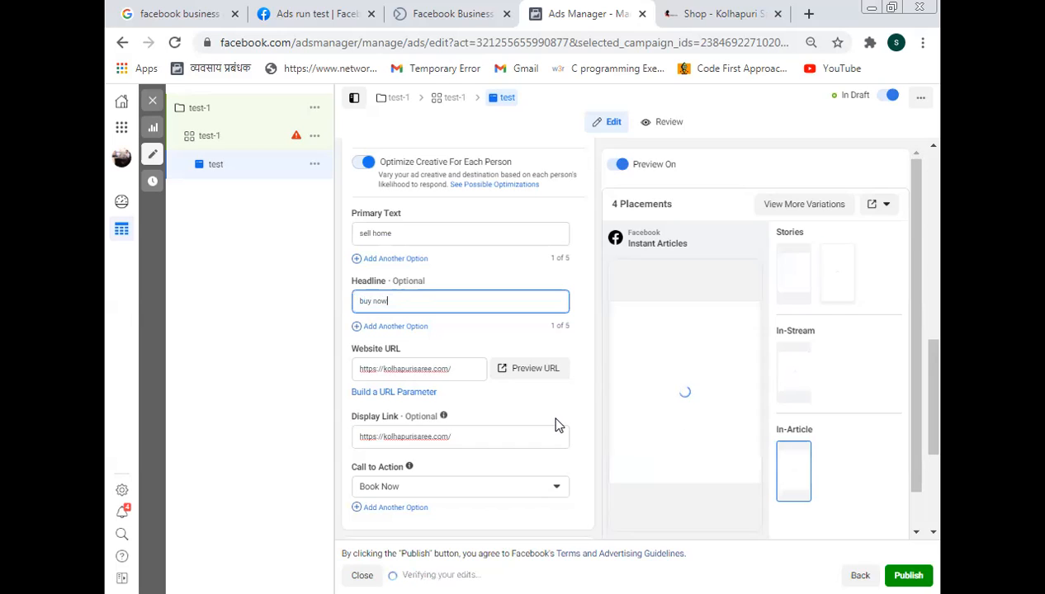
mouse_move(650, 459)
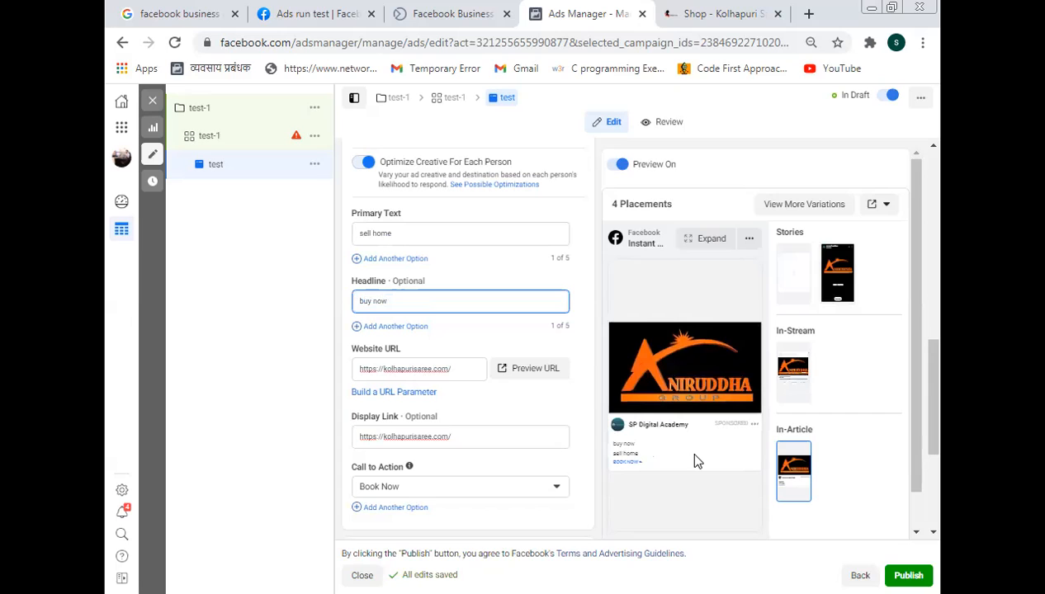
drag(609, 444, 652, 446)
double_click(625, 452)
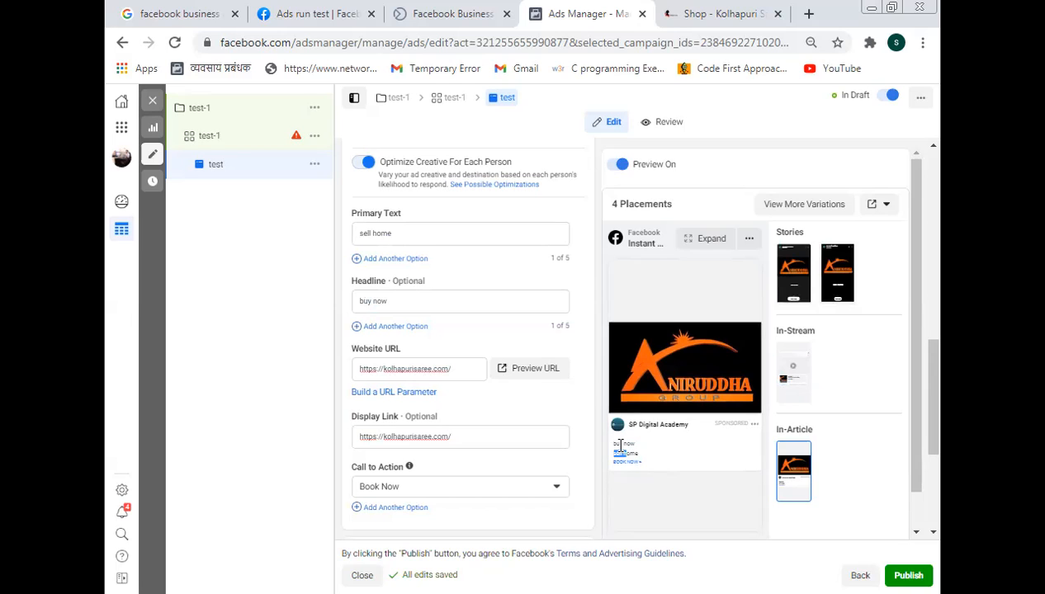
click(407, 233)
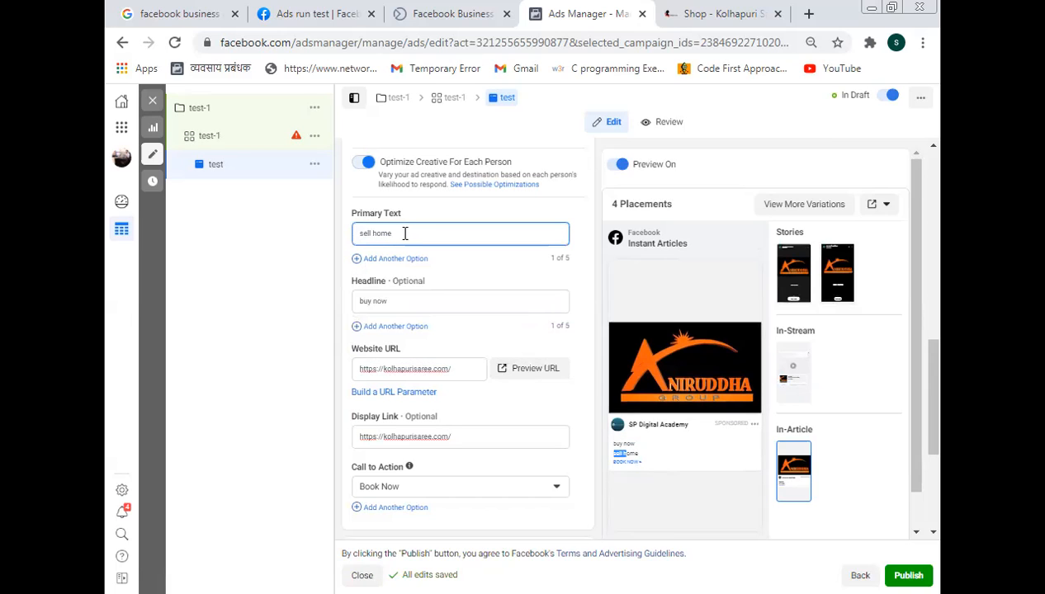
mouse_move(669, 300)
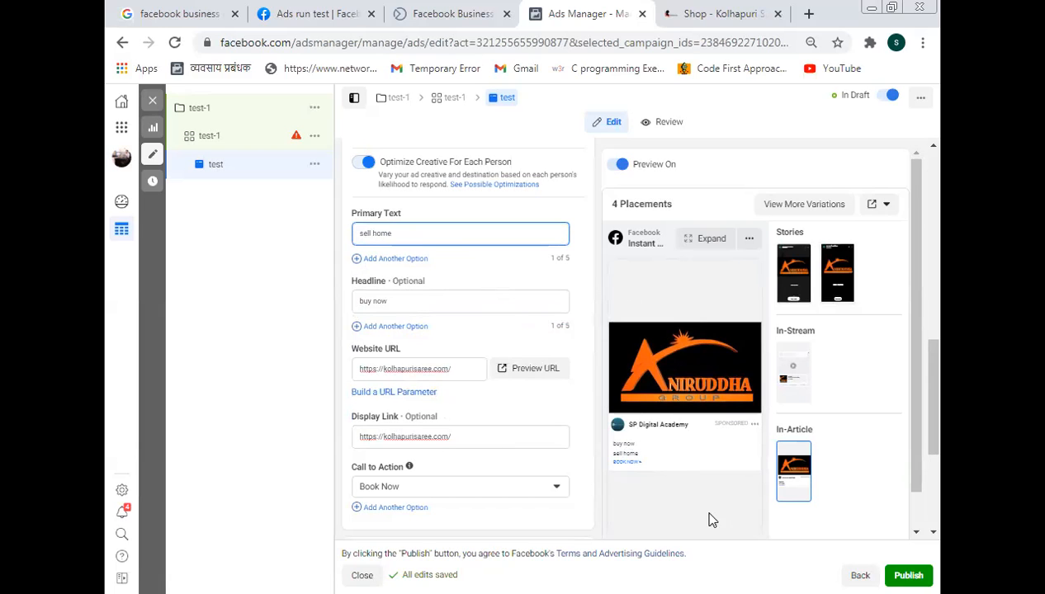
scroll(497, 449, down, 2)
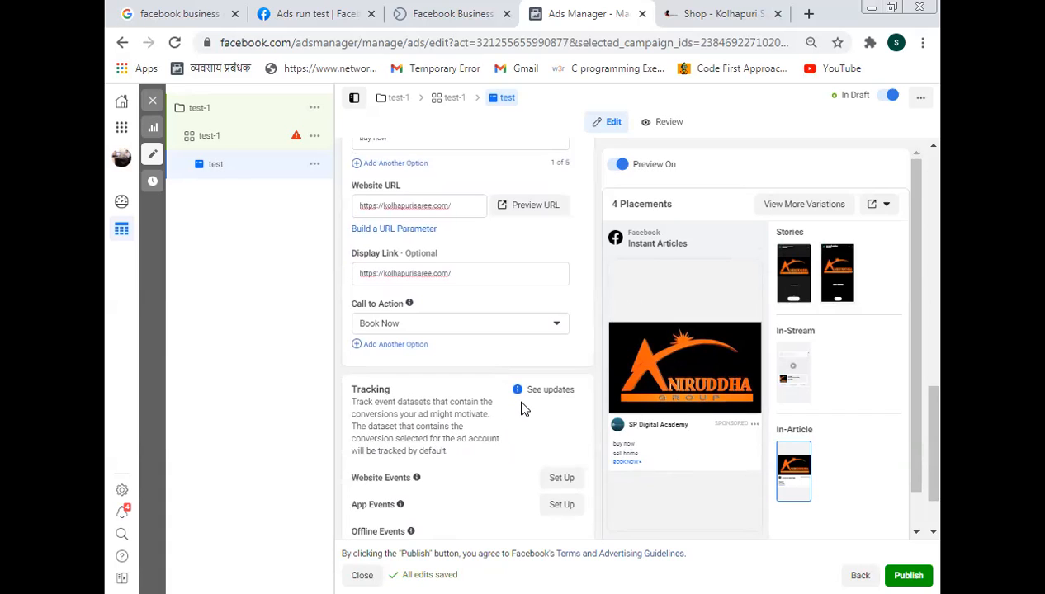
scroll(521, 408, down, 1)
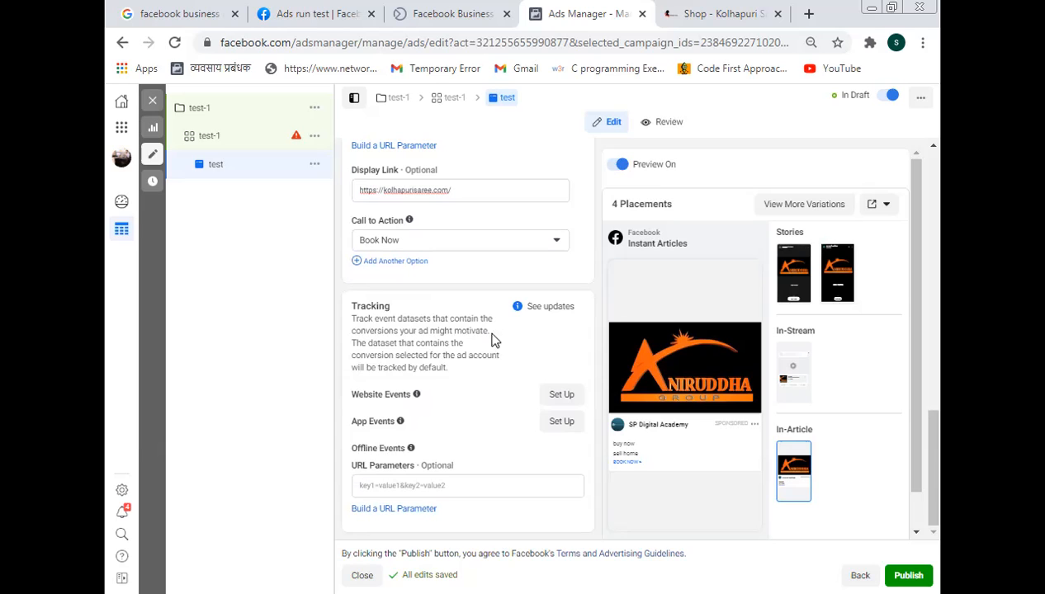
mouse_move(416, 394)
mouse_move(403, 424)
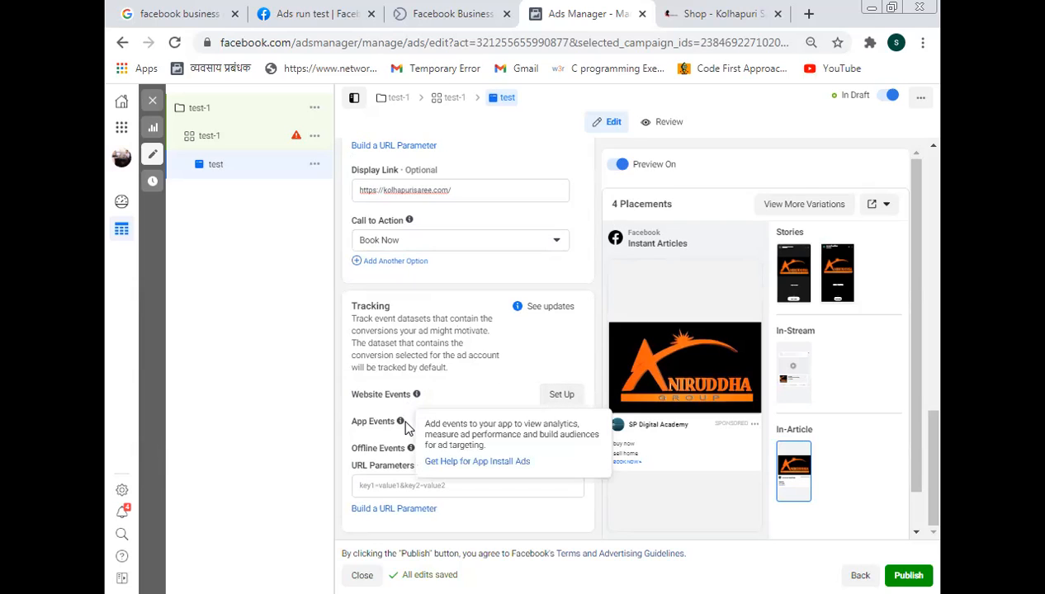
click(433, 487)
right_click(432, 489)
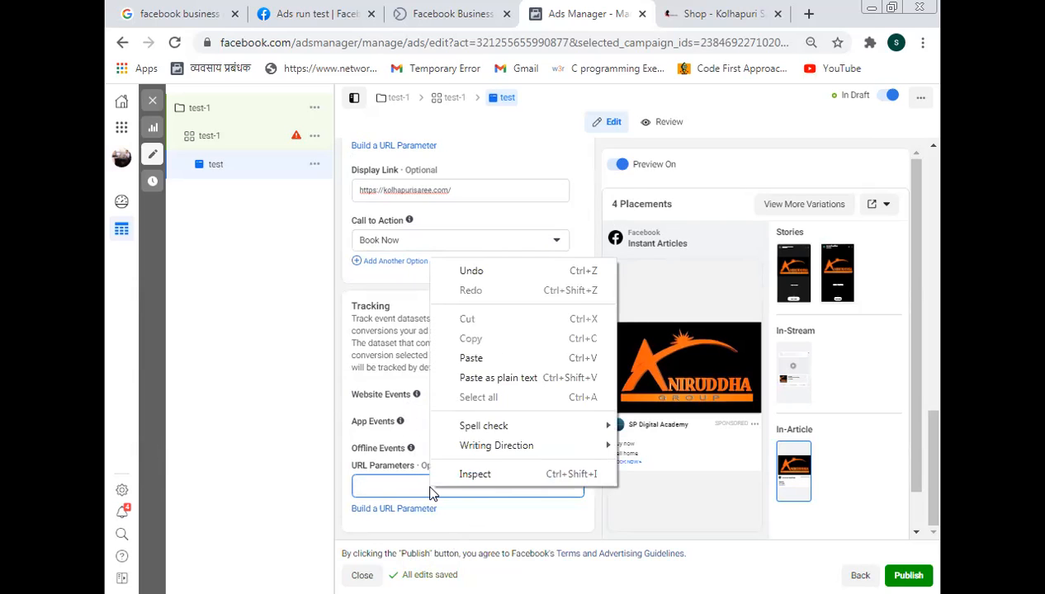
click(493, 377)
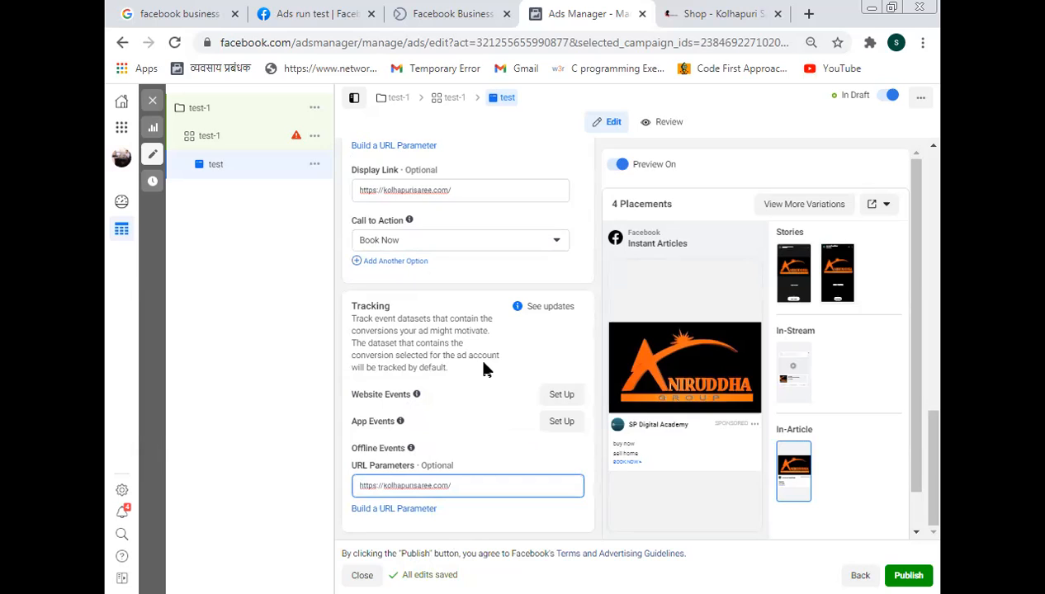
click(532, 446)
click(485, 191)
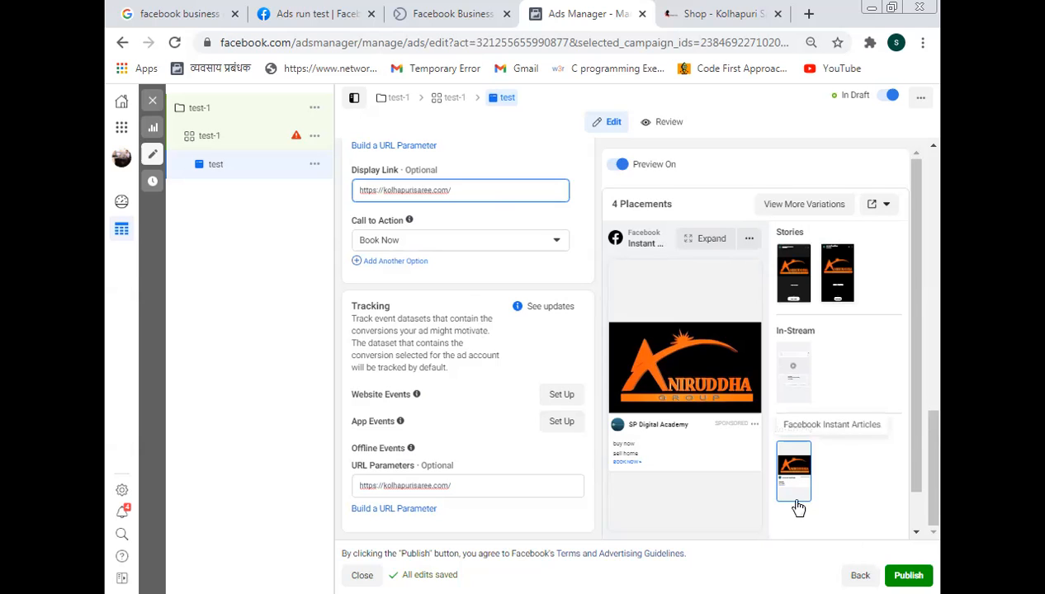
- Look back over the ad setup and open the ad account's billing payment settings
scroll(867, 542, up, 2)
scroll(855, 525, up, 6)
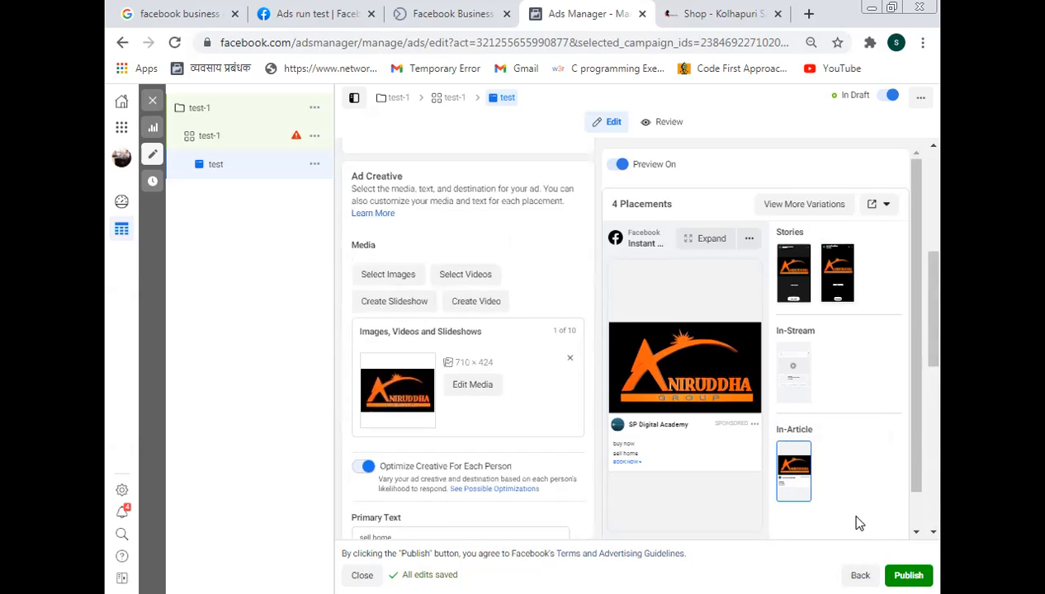
scroll(532, 381, up, 1)
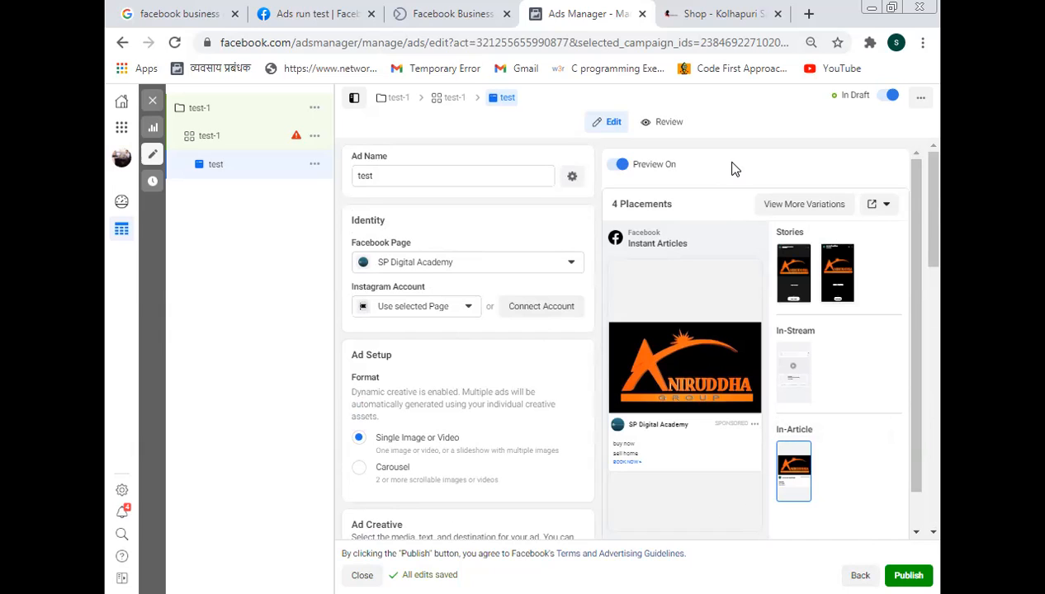
click(122, 130)
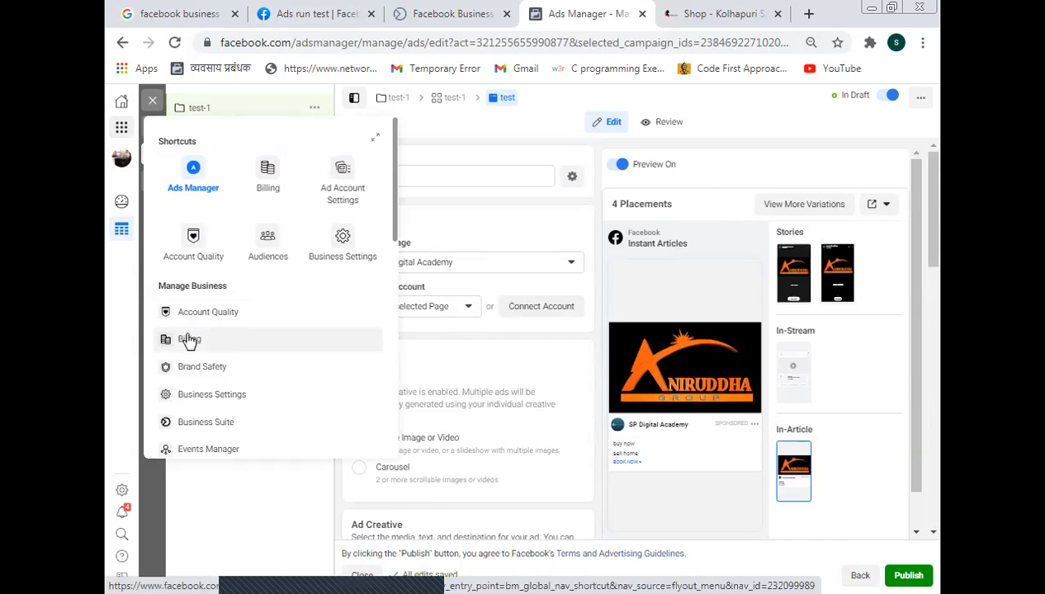
click(189, 339)
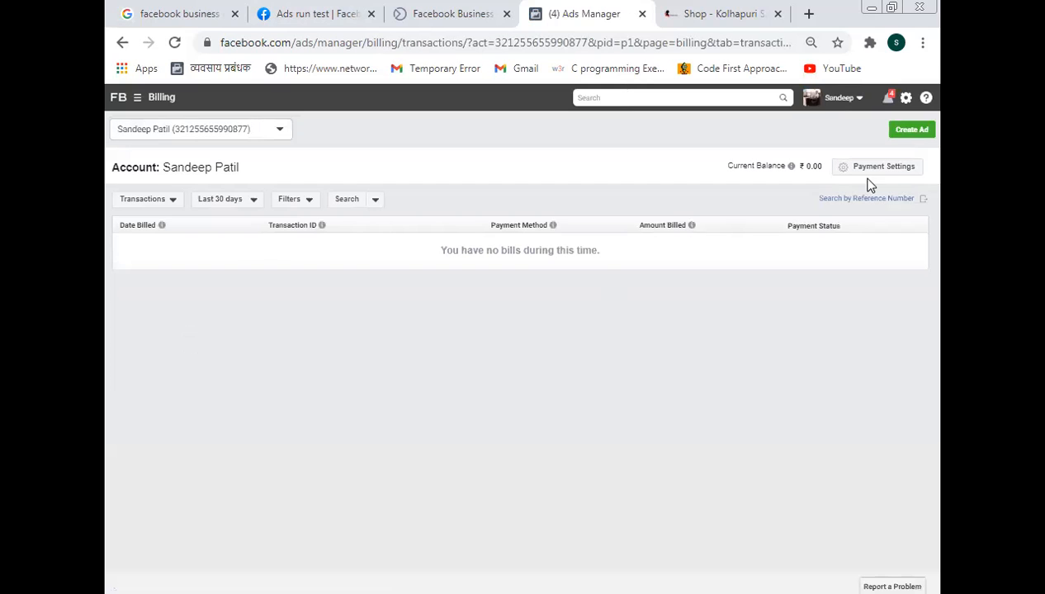
click(877, 170)
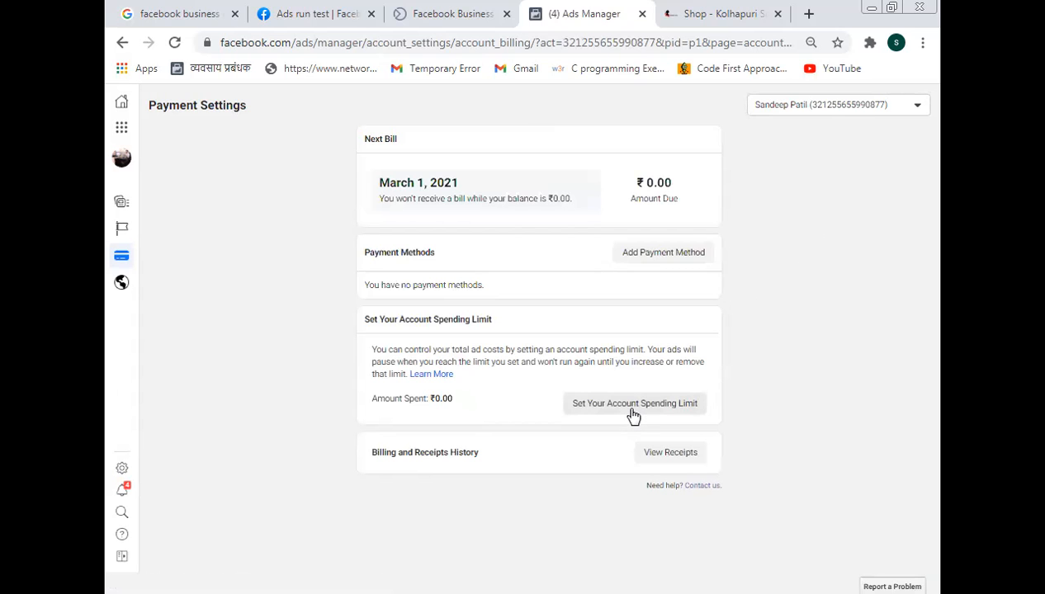
- Start adding a UPI payment method, examine the amount of funds to add, and close the dialog without adding any
click(652, 257)
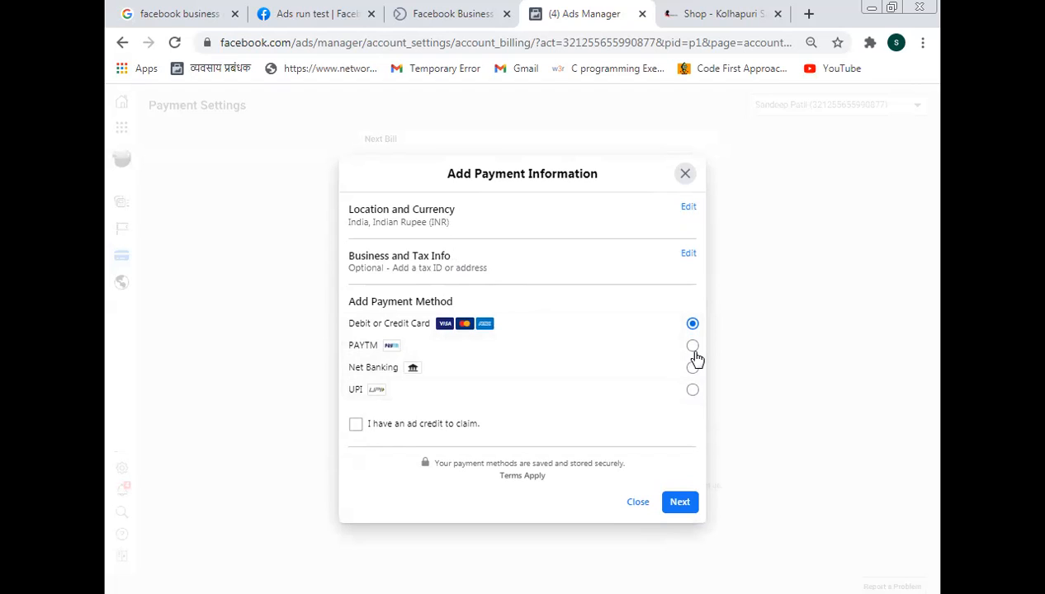
click(414, 393)
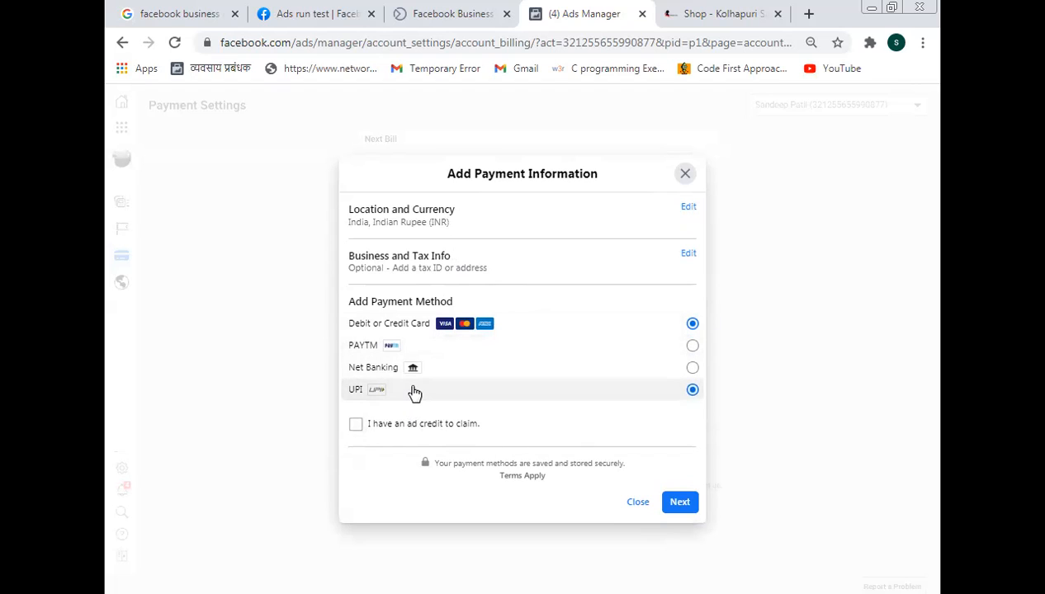
click(681, 504)
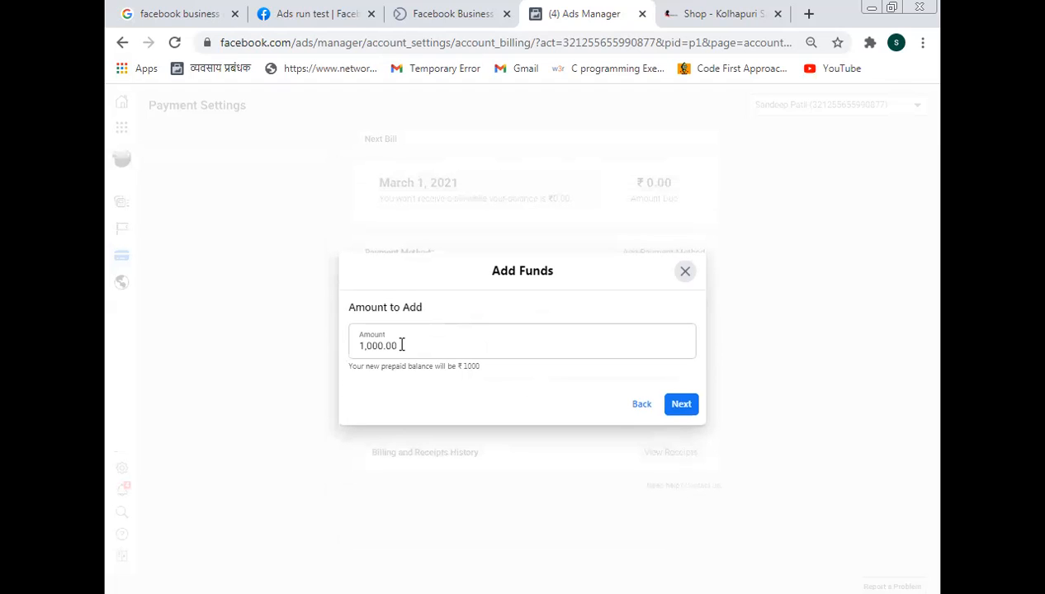
drag(358, 340, 420, 345)
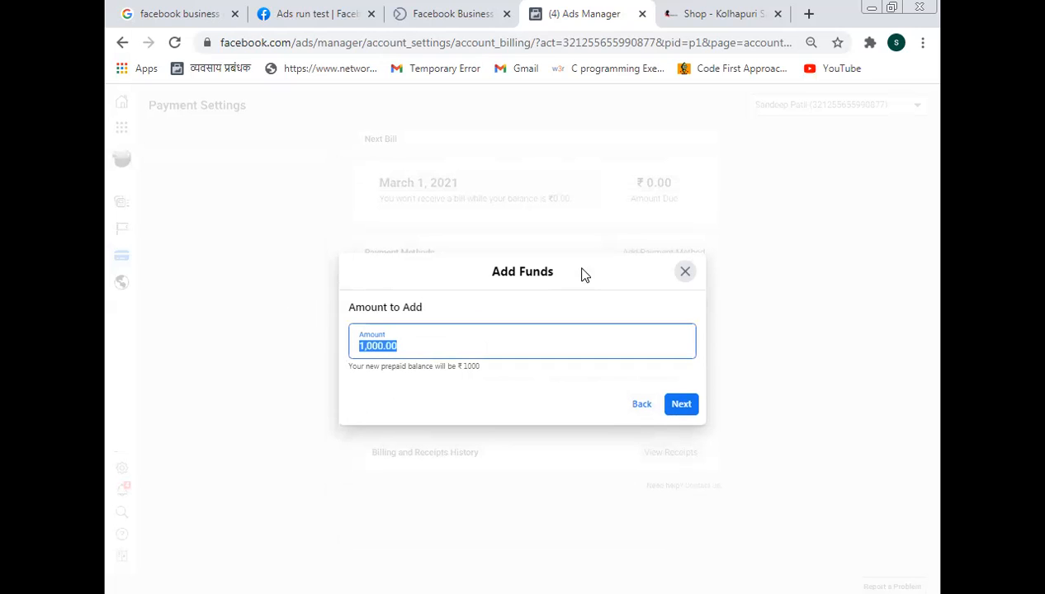
click(685, 274)
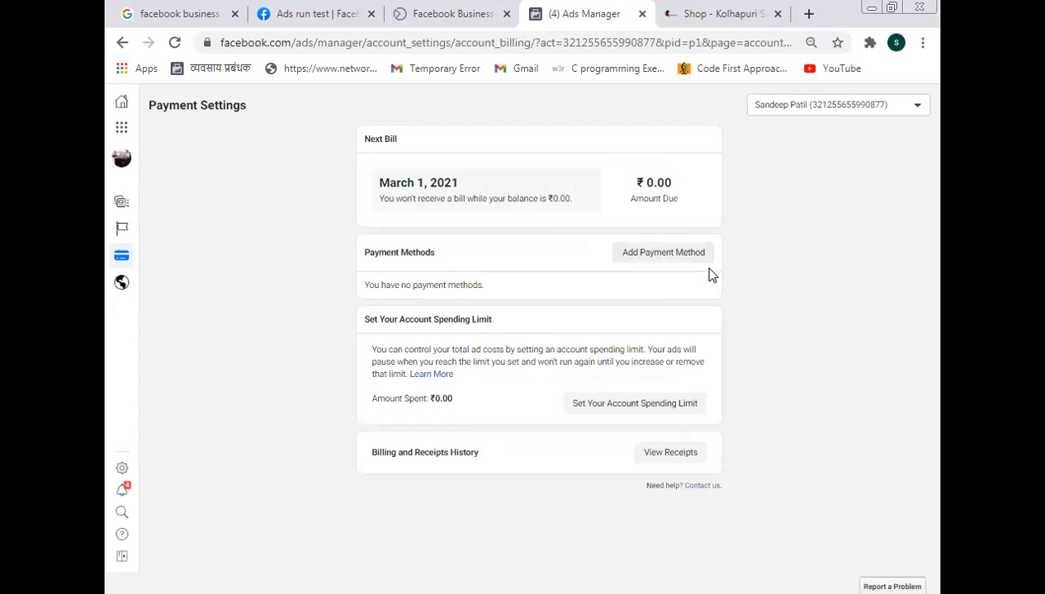
- Return from the payment settings to the campaigns list and check the delivery status of test-1
drag(644, 183, 673, 183)
click(121, 127)
click(206, 179)
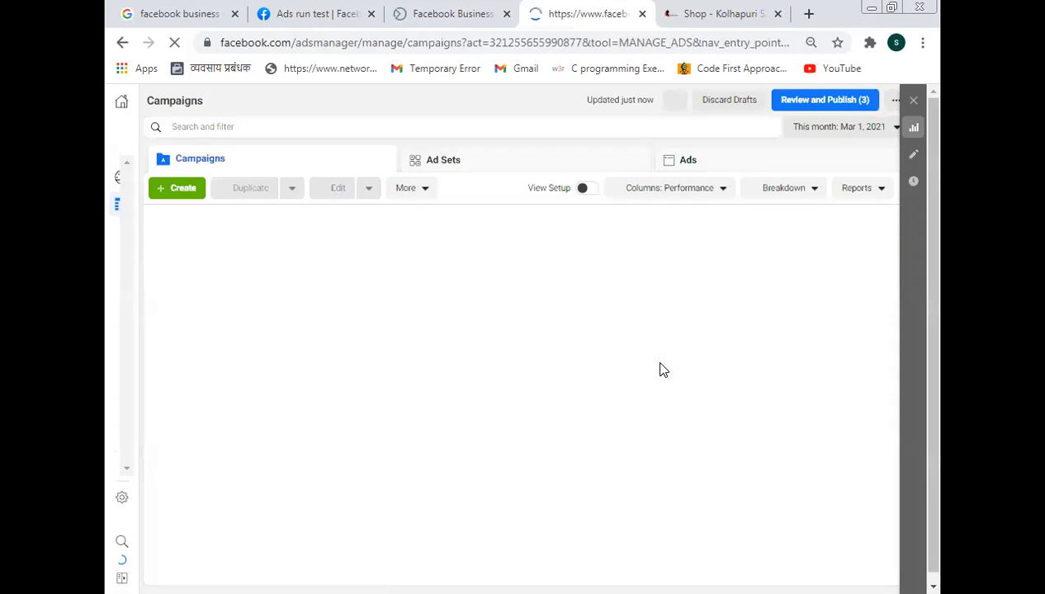
drag(416, 244, 718, 261)
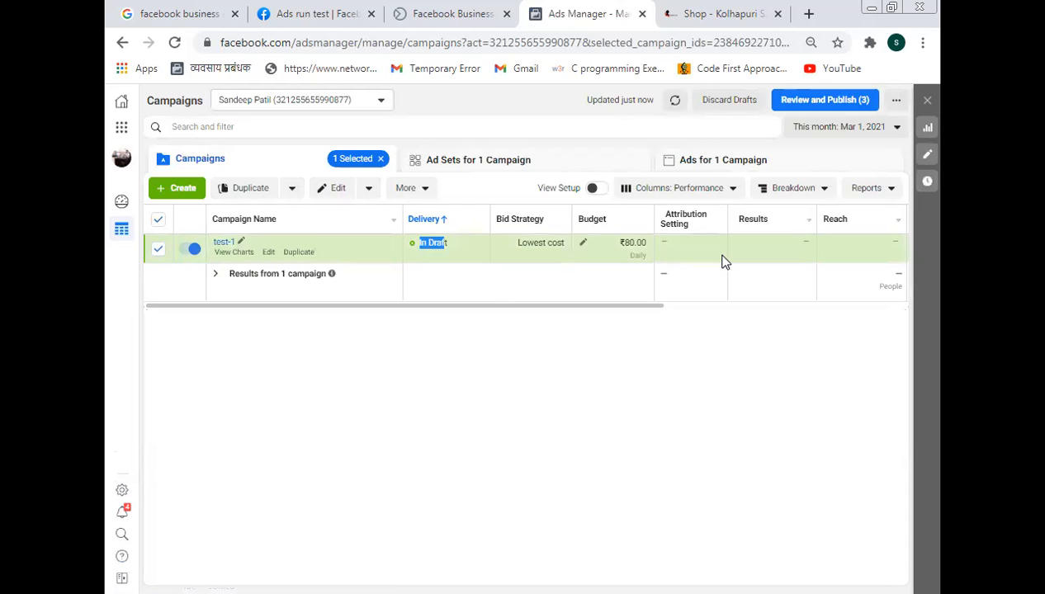
- Examine the delivery, results, reach, impressions, cost per result, amount spent and end columns of the test-1 campaign
click(440, 269)
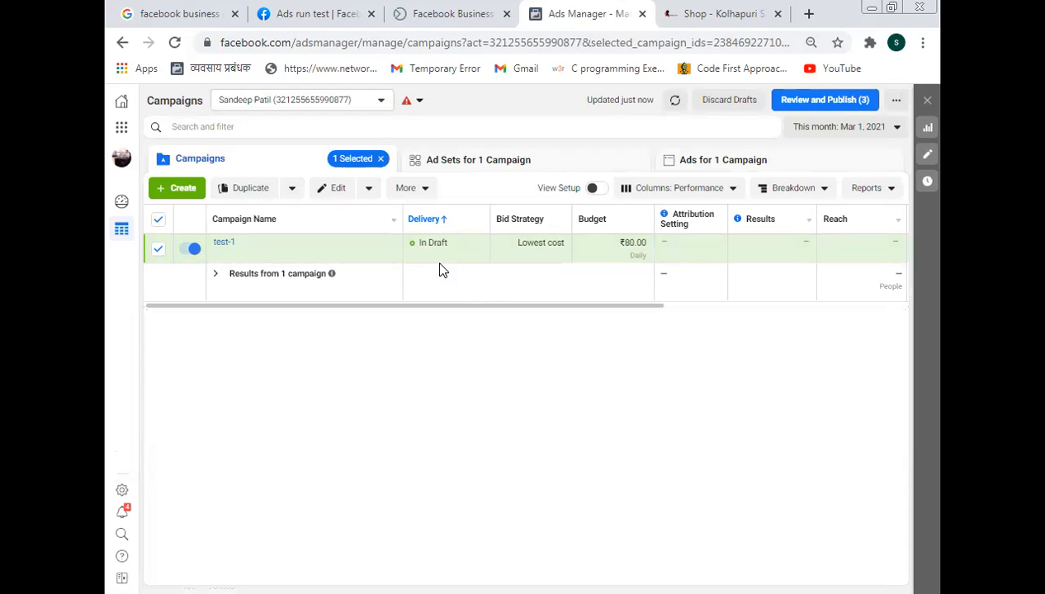
drag(421, 246, 457, 249)
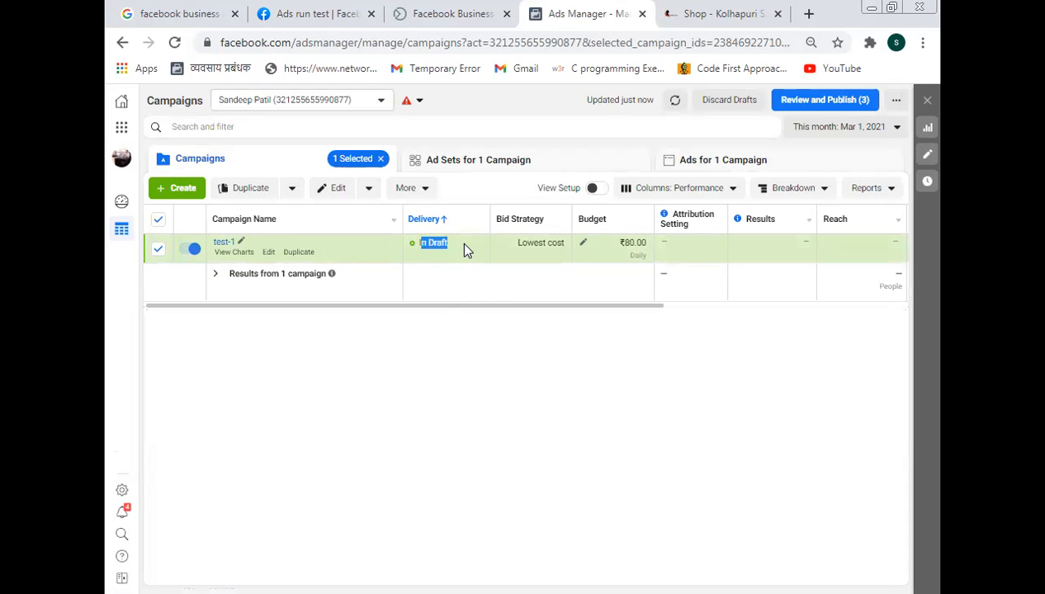
drag(582, 309, 699, 314)
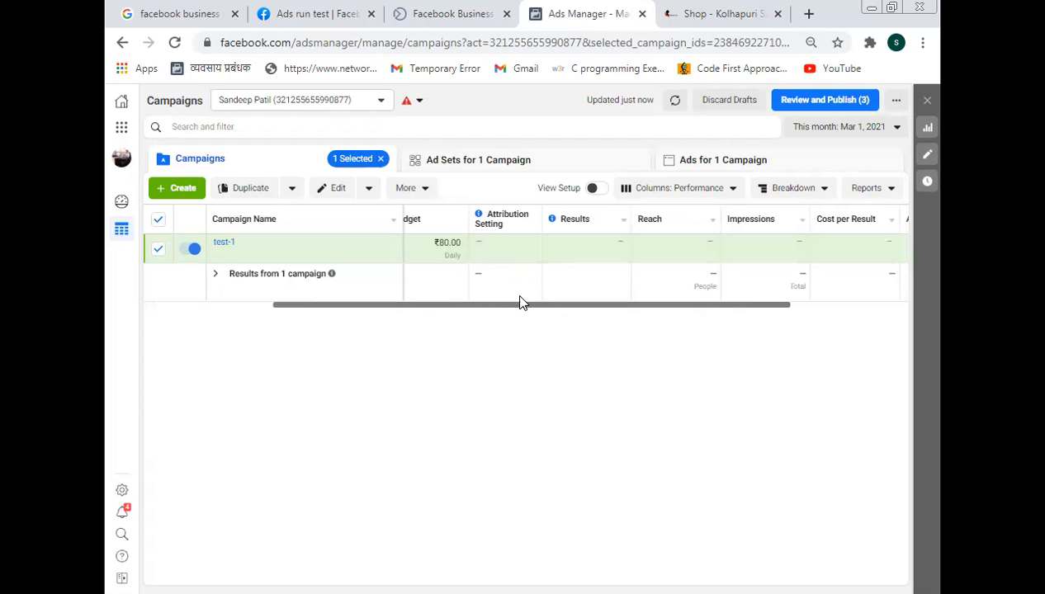
drag(523, 304, 590, 305)
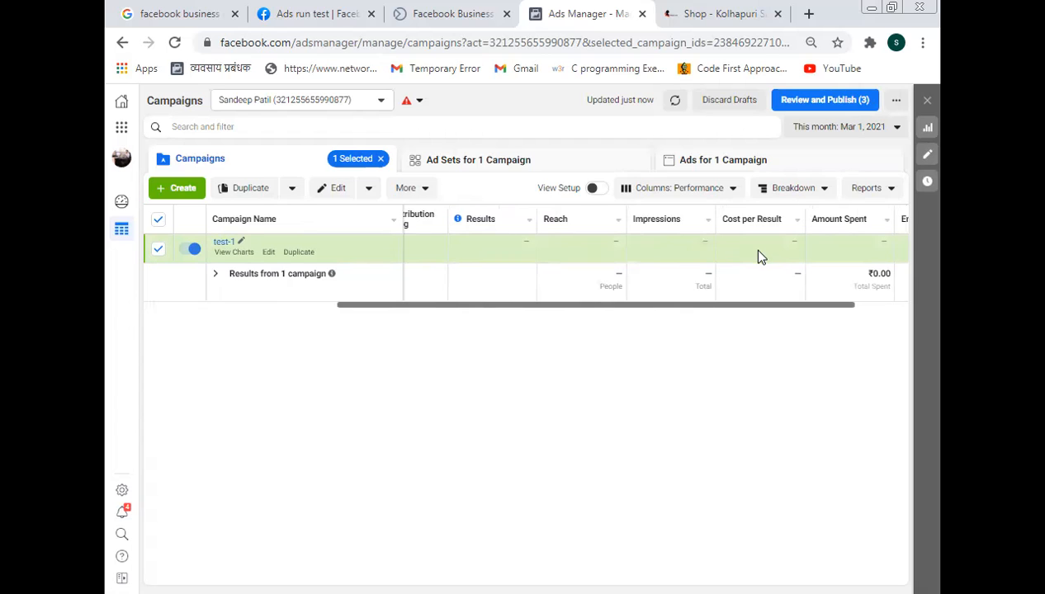
scroll(776, 313, right, 2)
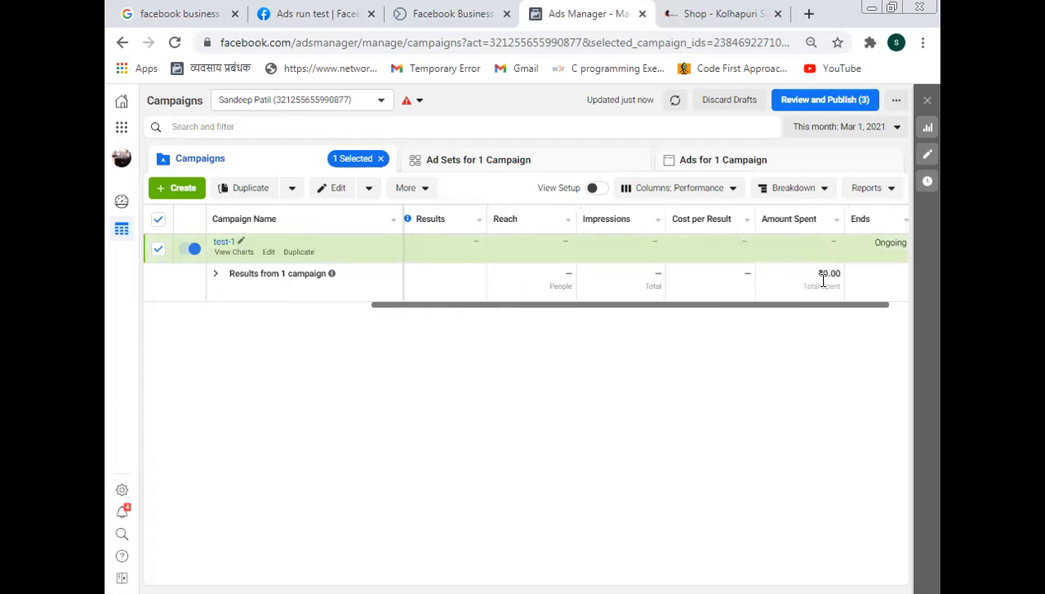
drag(816, 310, 875, 308)
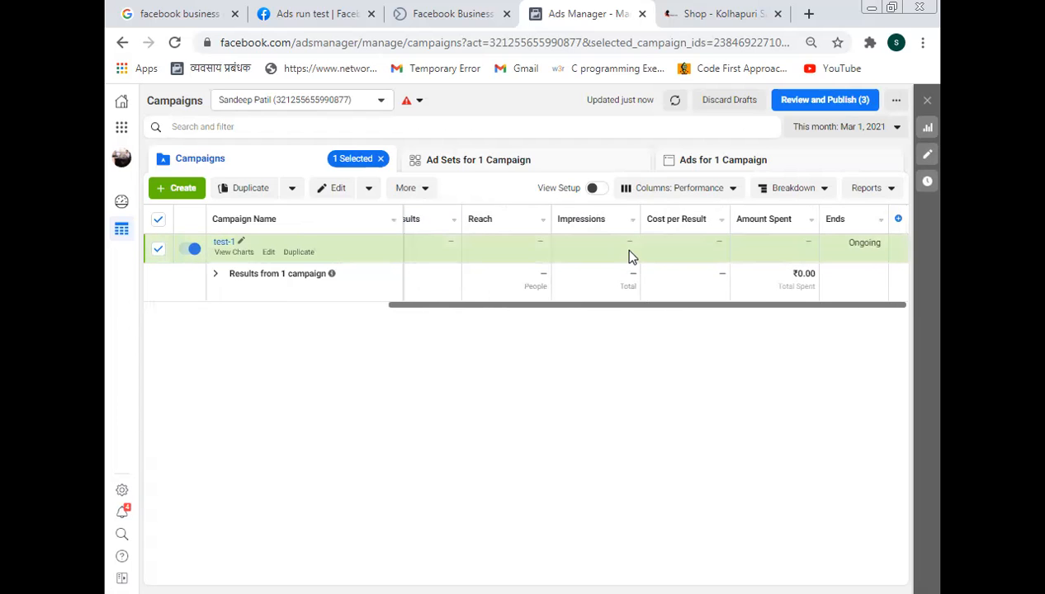
drag(570, 307, 275, 322)
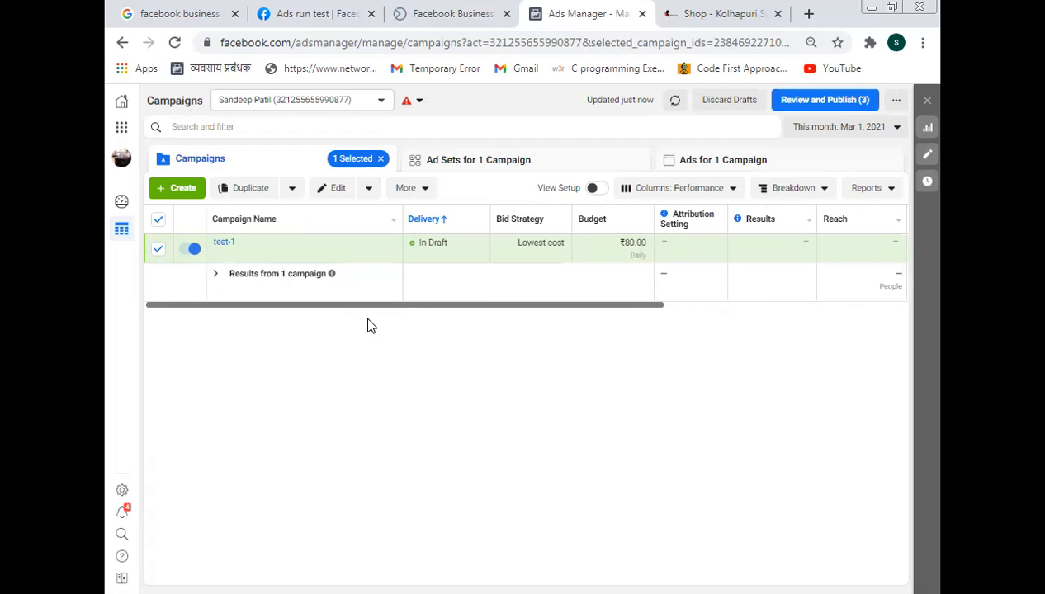
drag(657, 305, 661, 327)
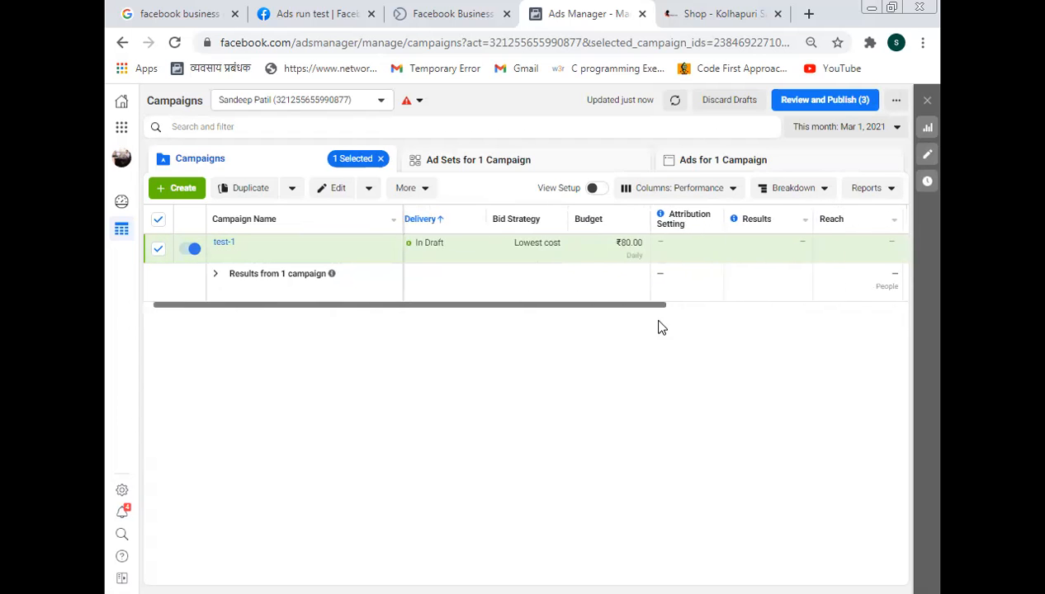
- Recheck the delivery status of test-1 and look across its performance columns once more
double_click(435, 244)
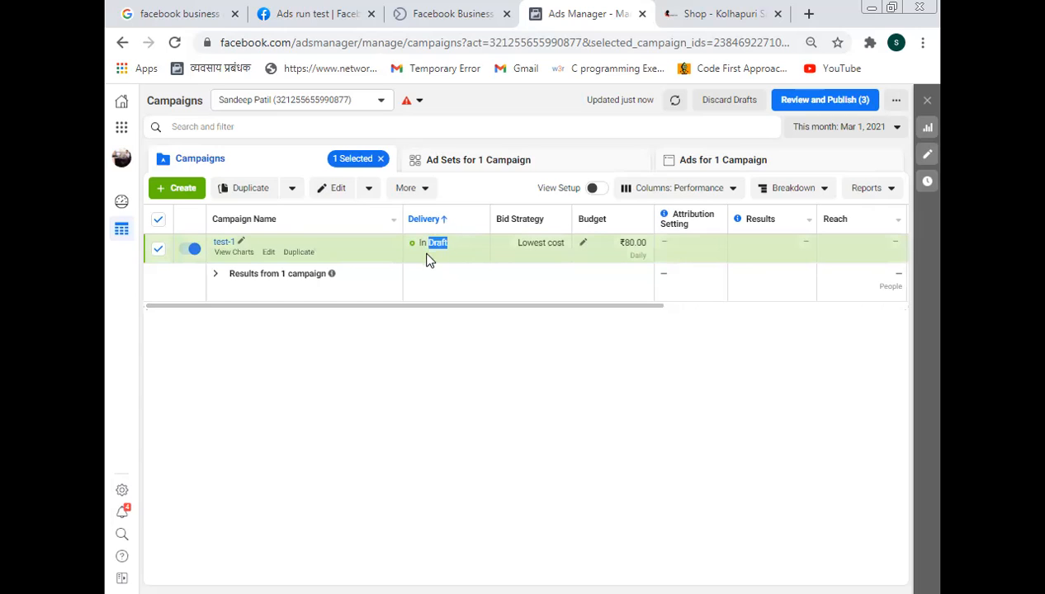
click(422, 244)
drag(322, 313, 604, 327)
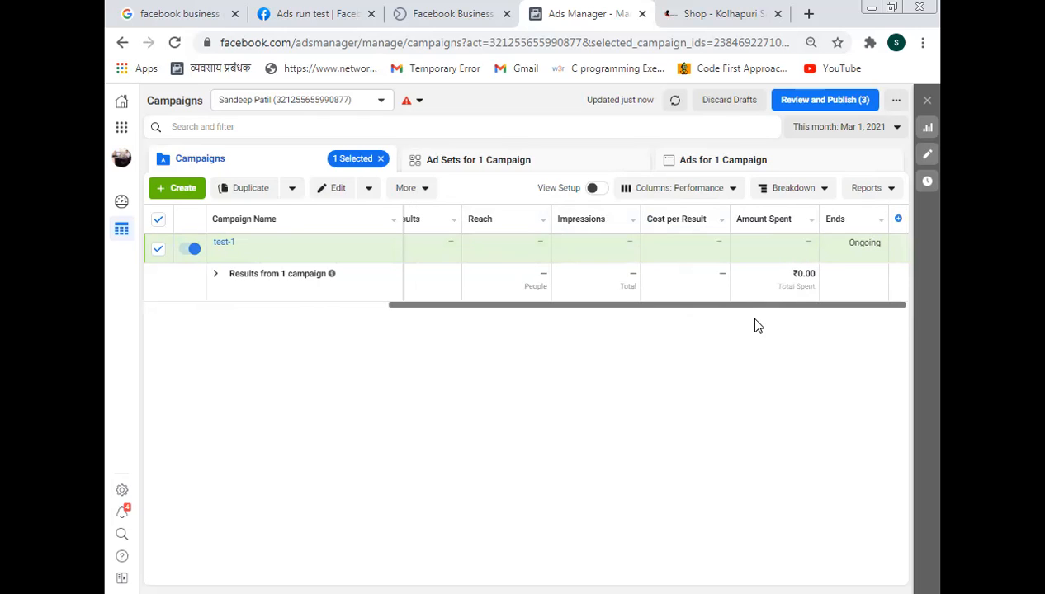
drag(732, 305, 464, 333)
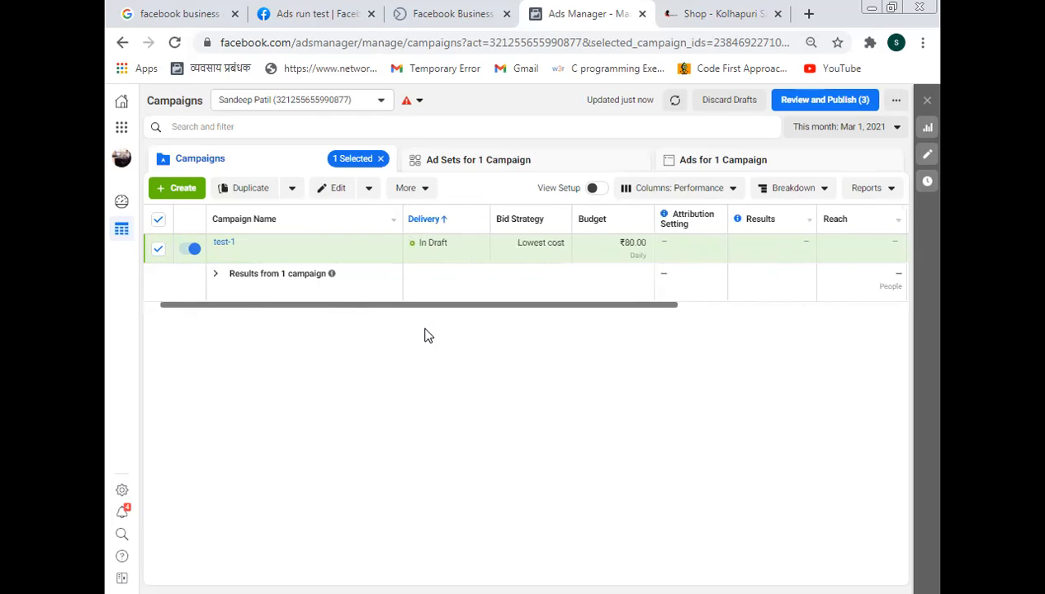